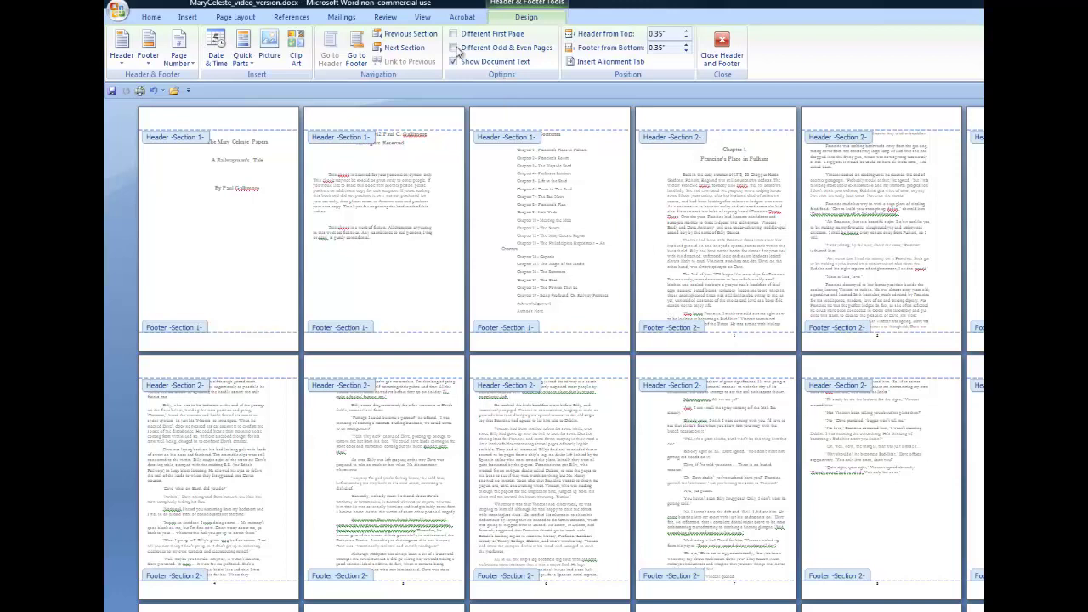
Switch to Two Pages view with the Table of Contents beside Chapter 1
click(425, 17)
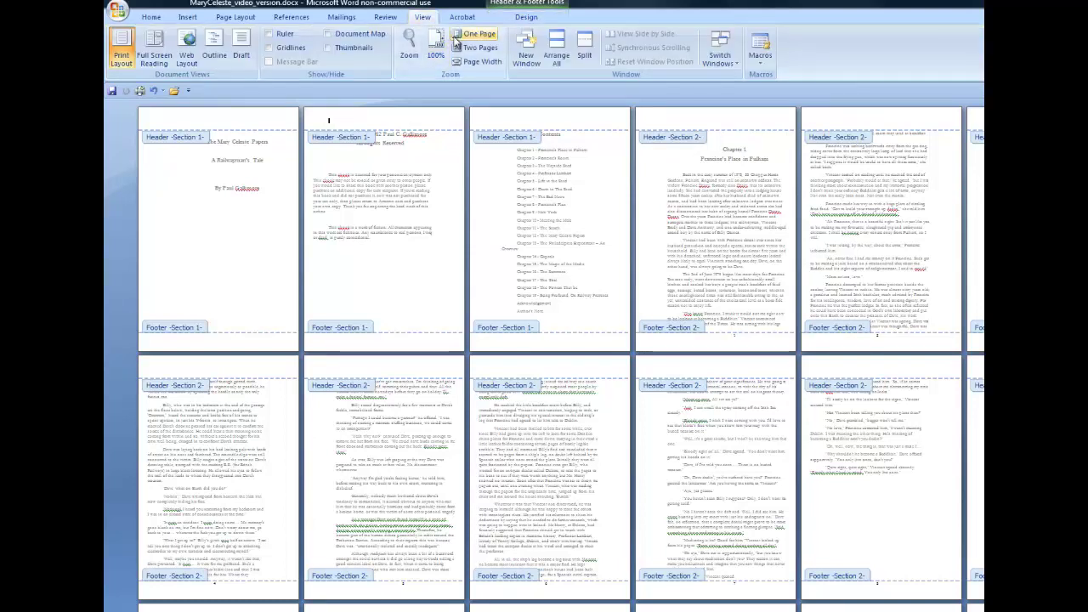
click(473, 48)
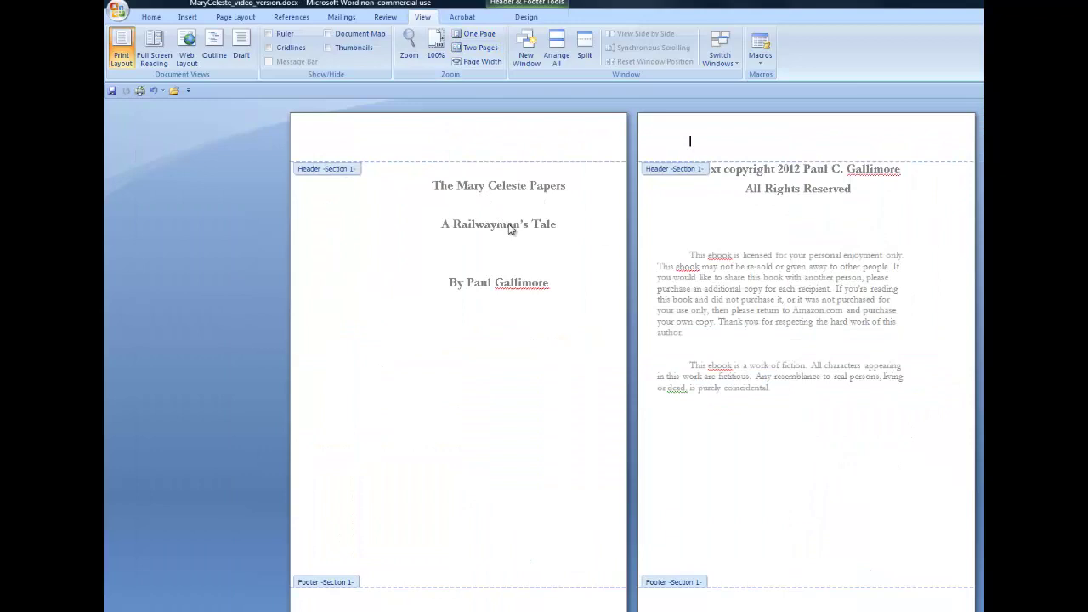
scroll(487, 171, down, 5)
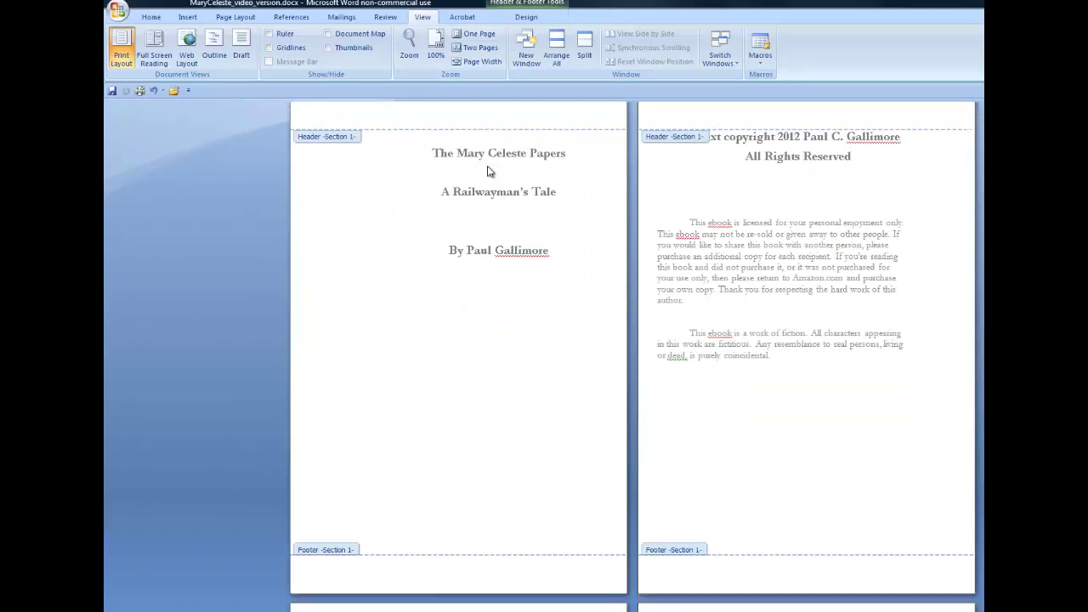
scroll(488, 171, down, 15)
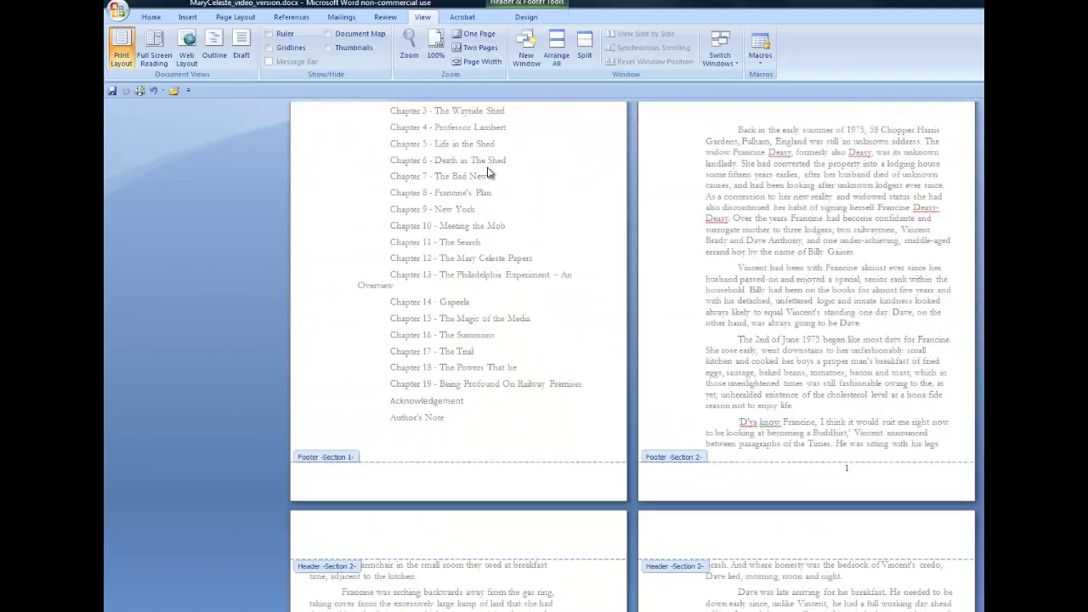
scroll(488, 171, up, 2)
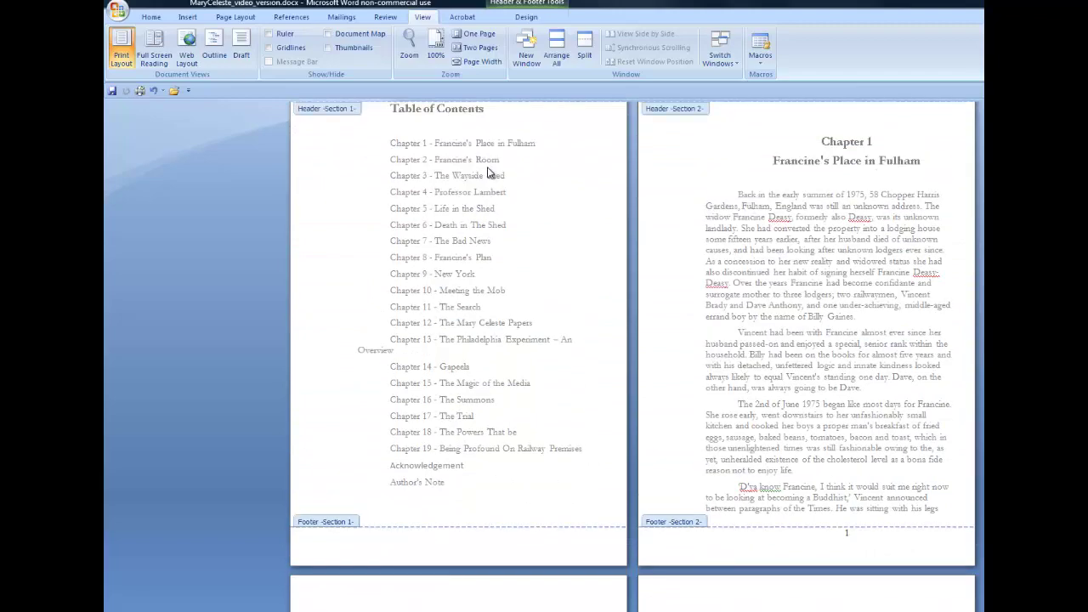
scroll(487, 171, up, 1)
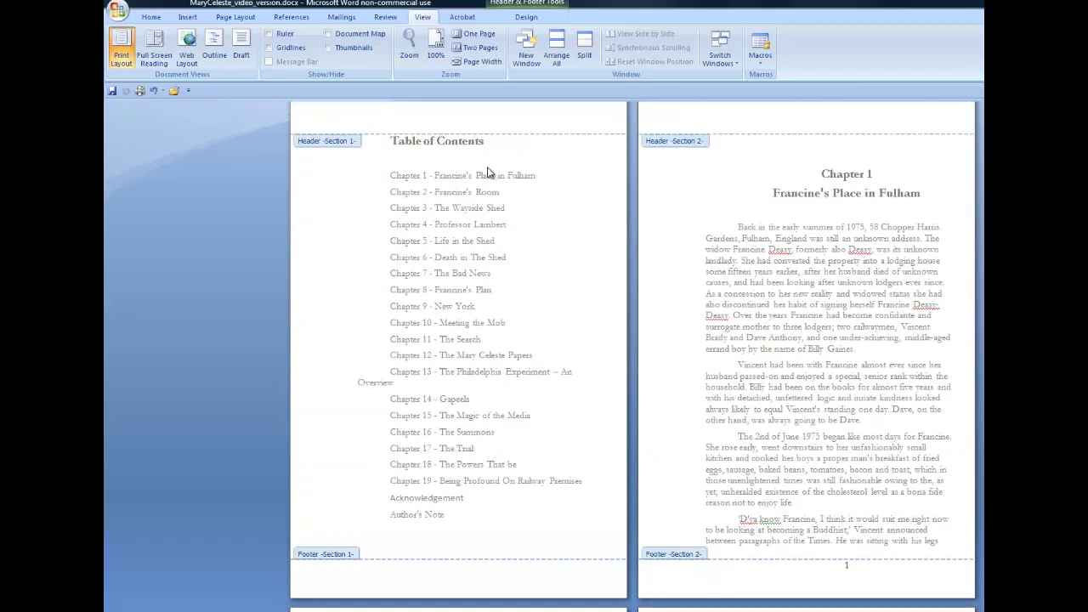
scroll(751, 236, up, 2)
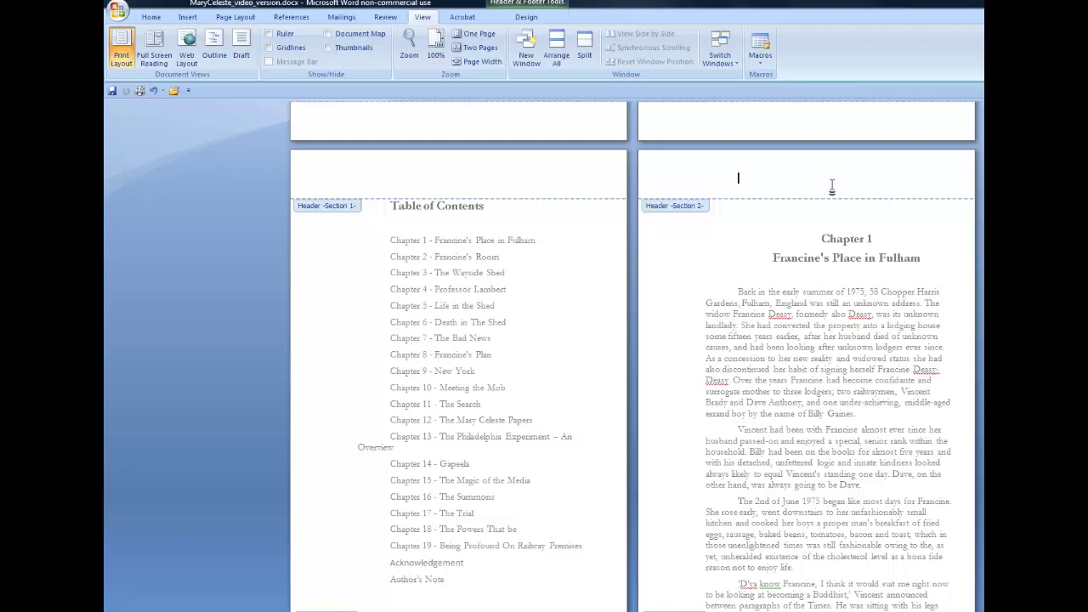
Enter THE MARY CELESTE PAPERS in the Section 2 header and check it across the pages
text(THE MARY CELESTE PAPERS)
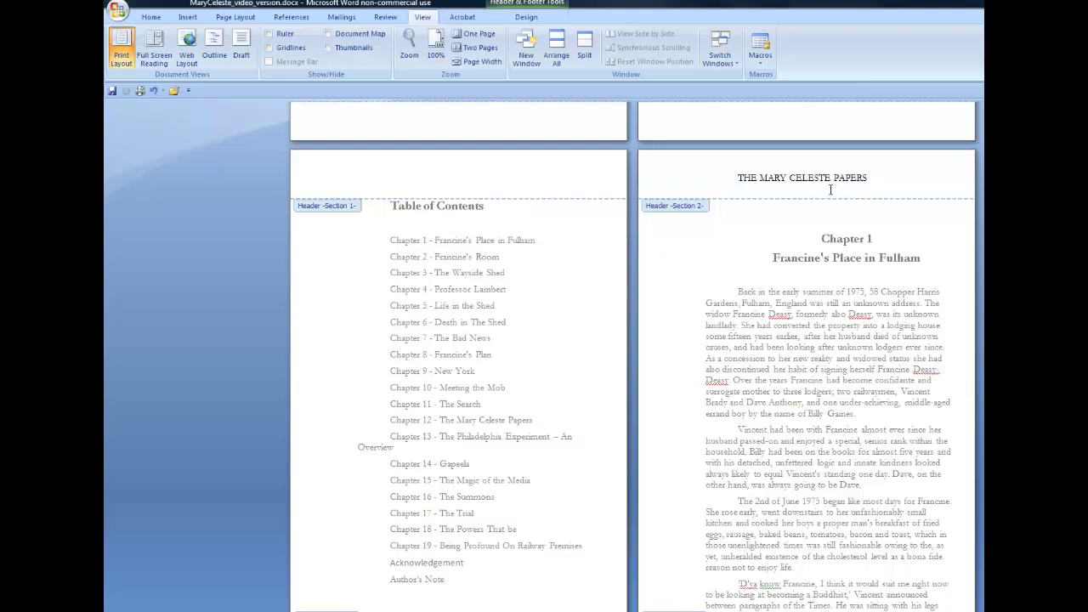
scroll(837, 258, down, 3)
scroll(838, 258, down, 10)
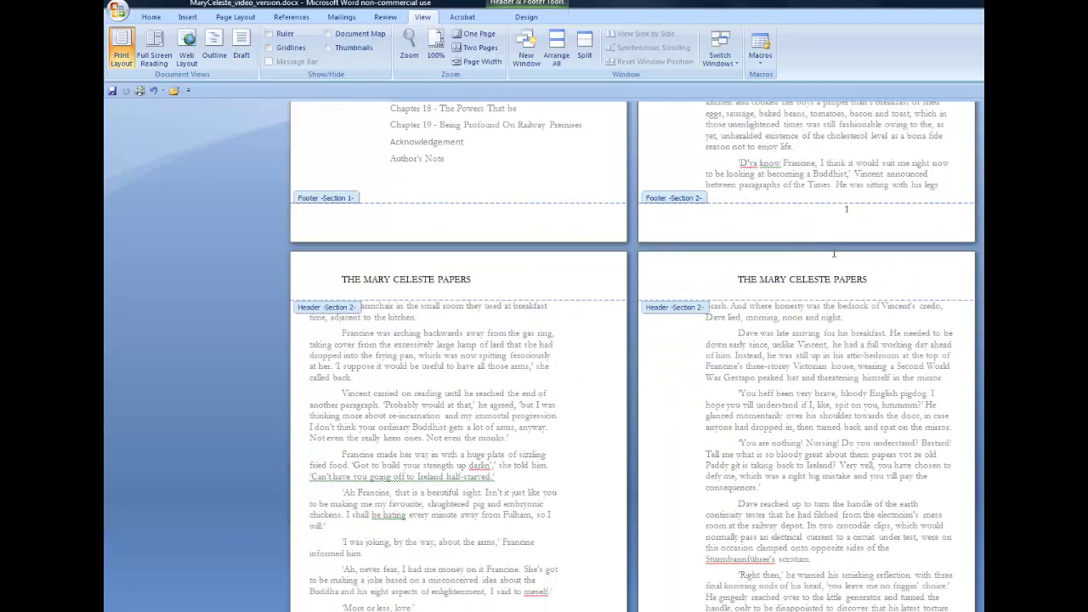
scroll(834, 253, down, 20)
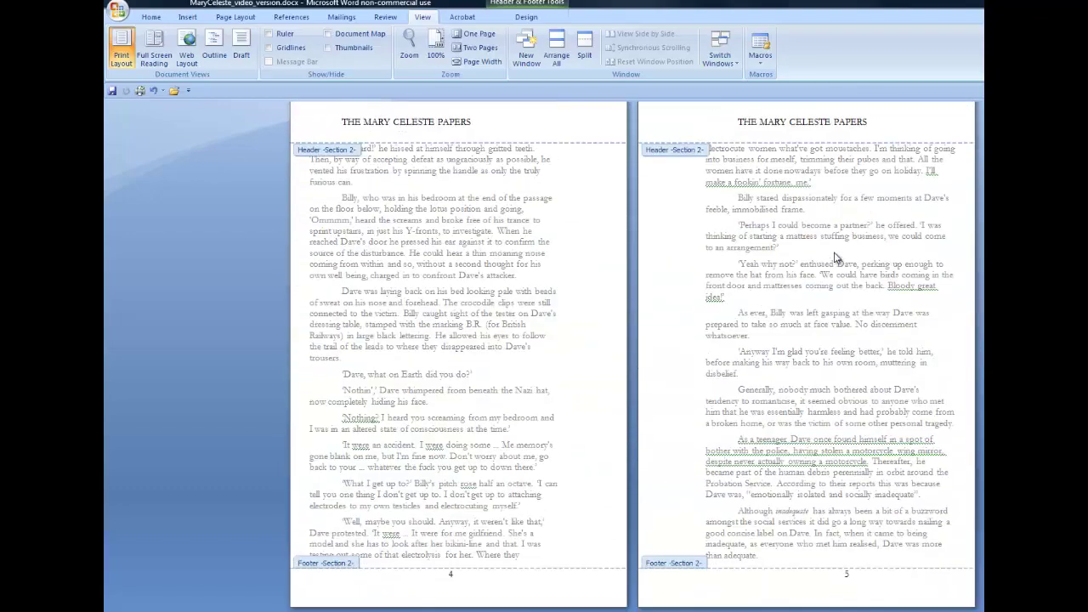
scroll(834, 258, up, 20)
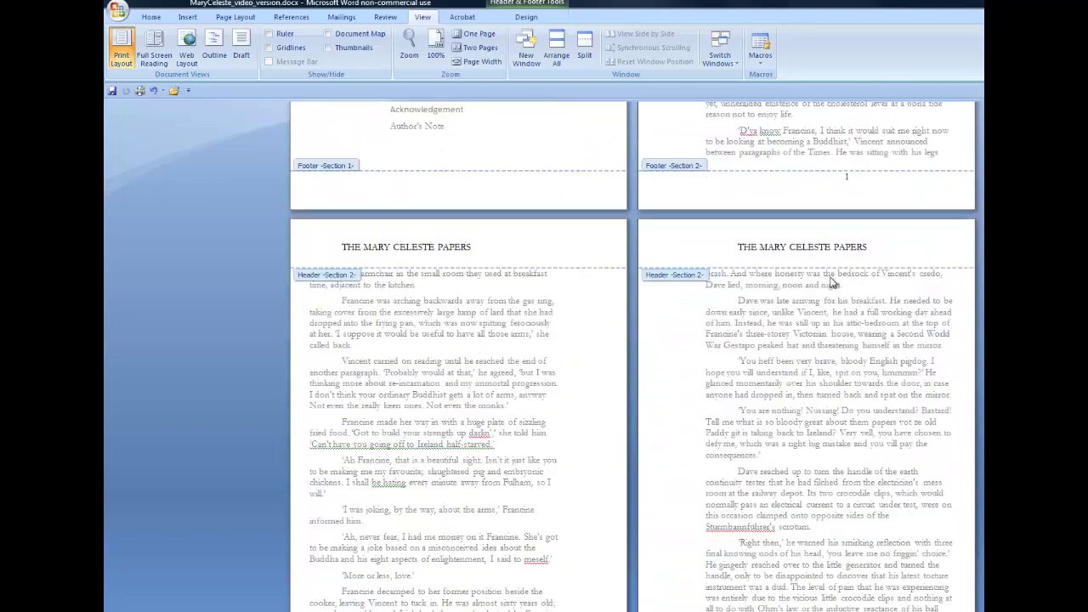
scroll(832, 282, up, 15)
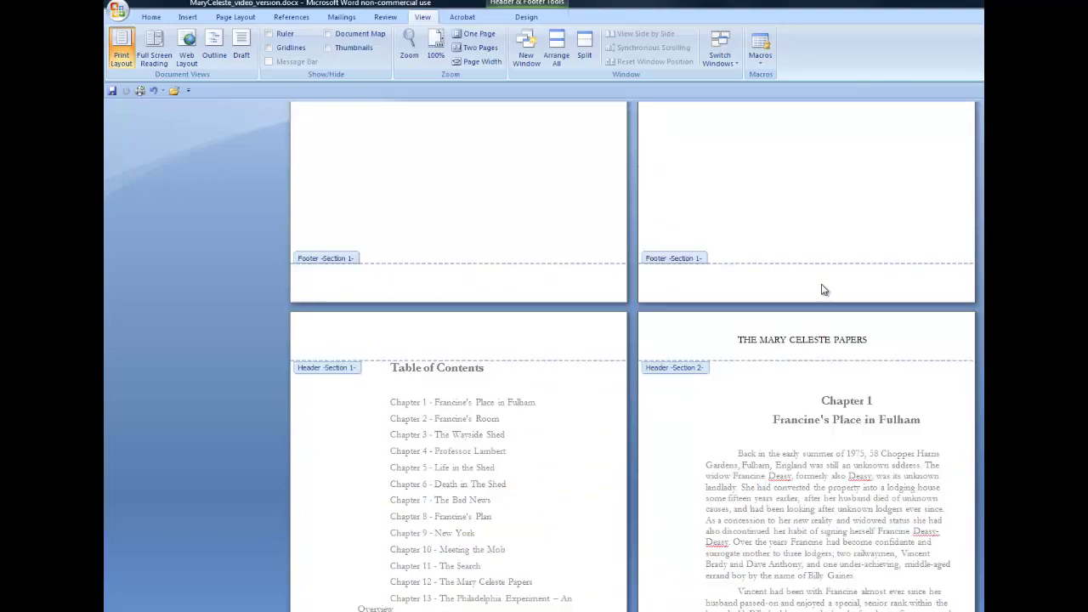
scroll(823, 290, up, 15)
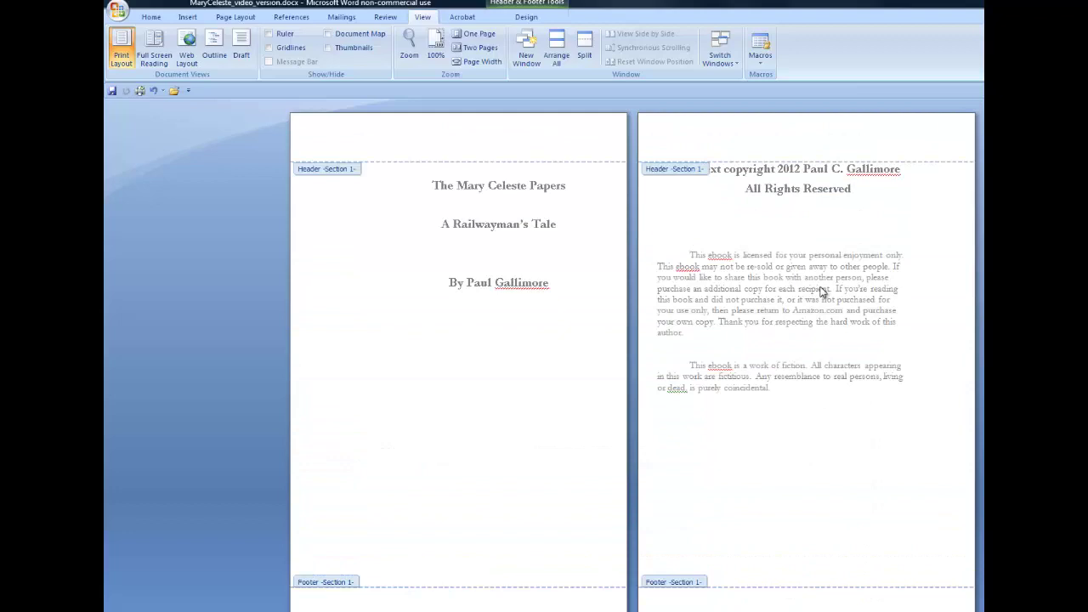
scroll(823, 292, down, 3)
scroll(823, 292, up, 3)
scroll(823, 291, down, 10)
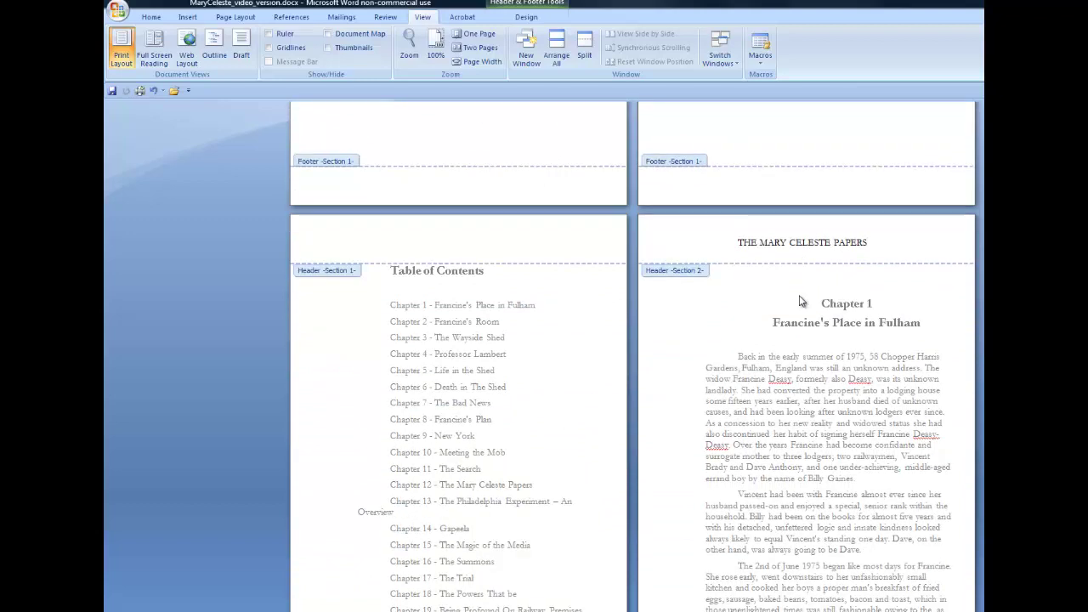
scroll(791, 300, down, 3)
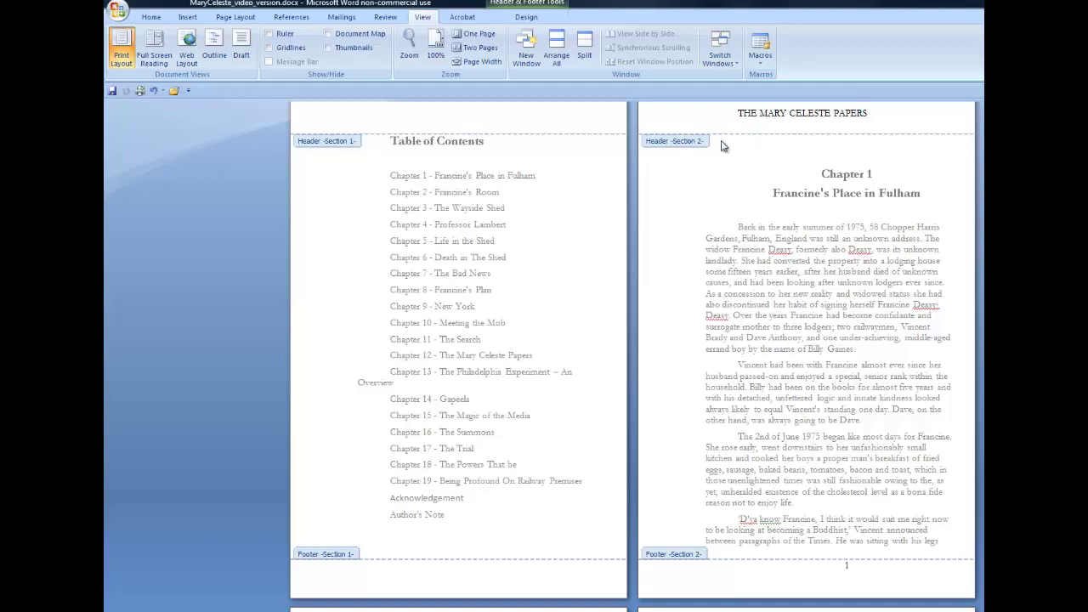
Turn on Different Odd & Even Pages so the even-page headers start blank
scroll(750, 162, up, 1)
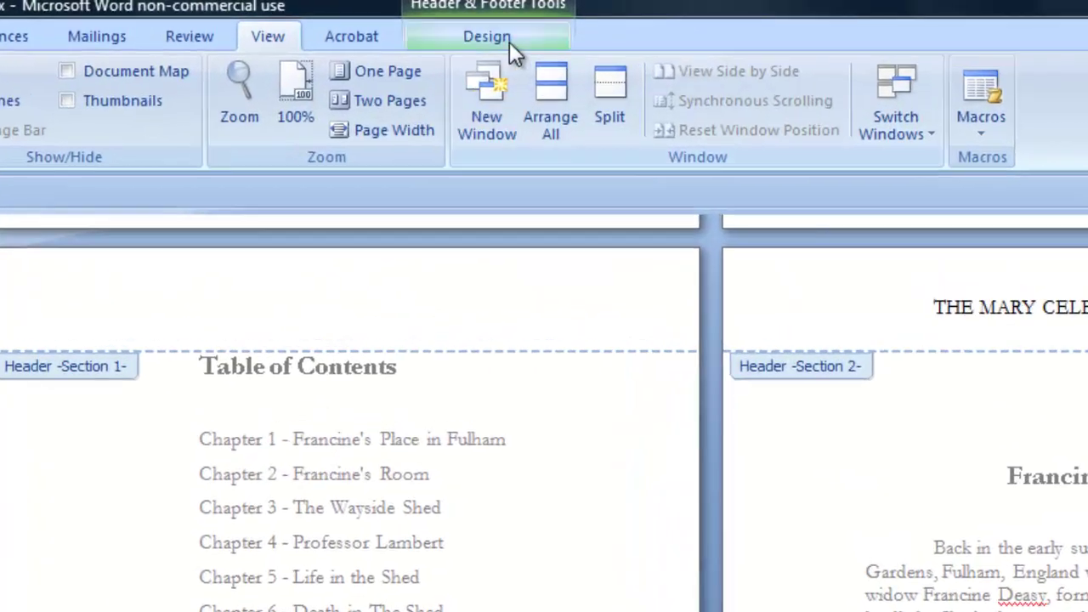
click(538, 20)
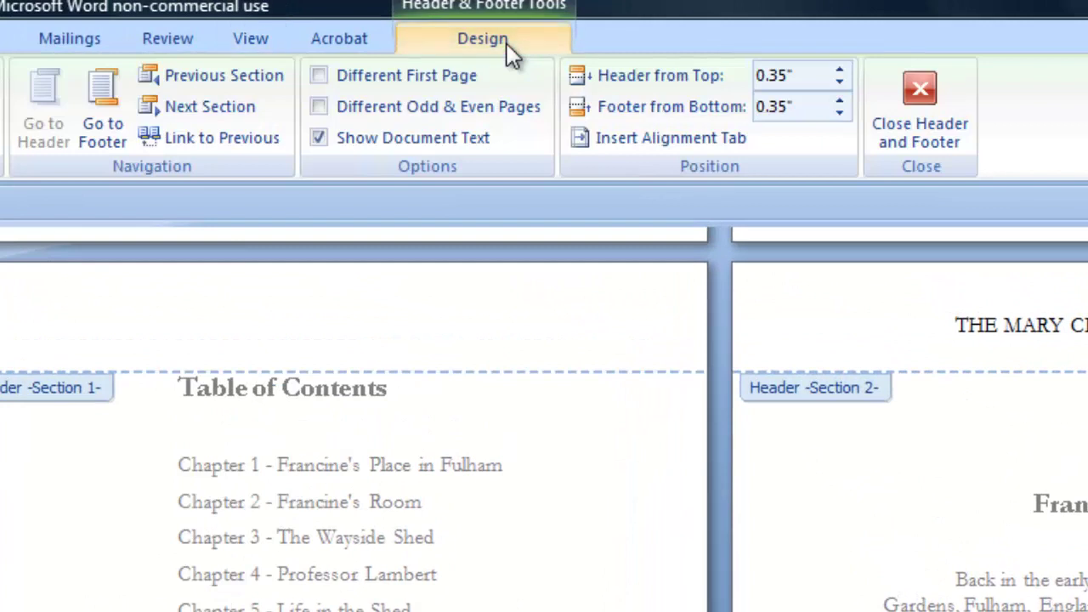
click(319, 107)
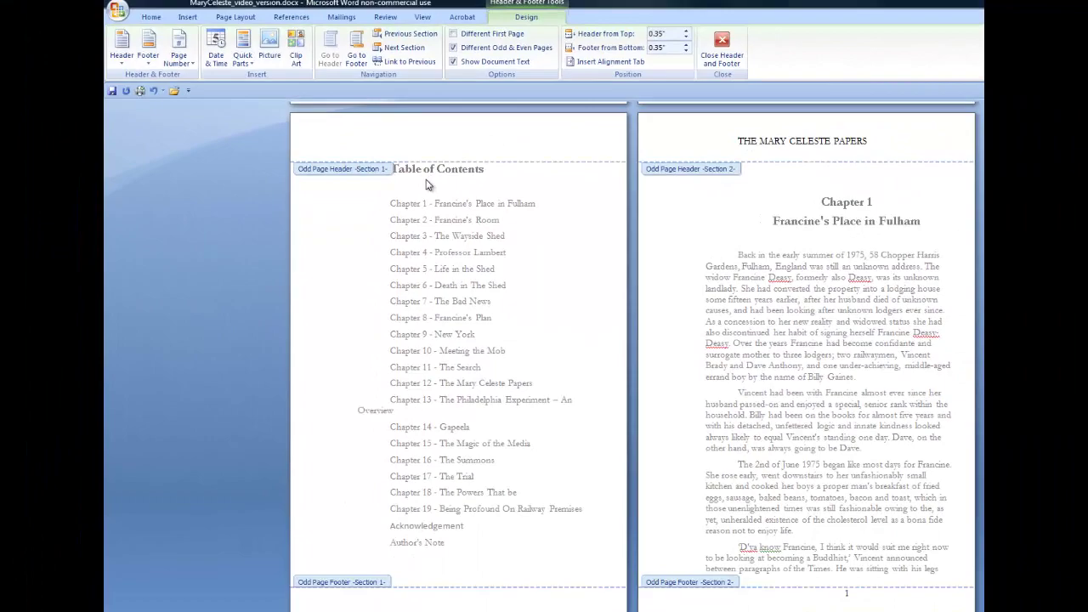
scroll(403, 187, down, 5)
scroll(402, 187, down, 4)
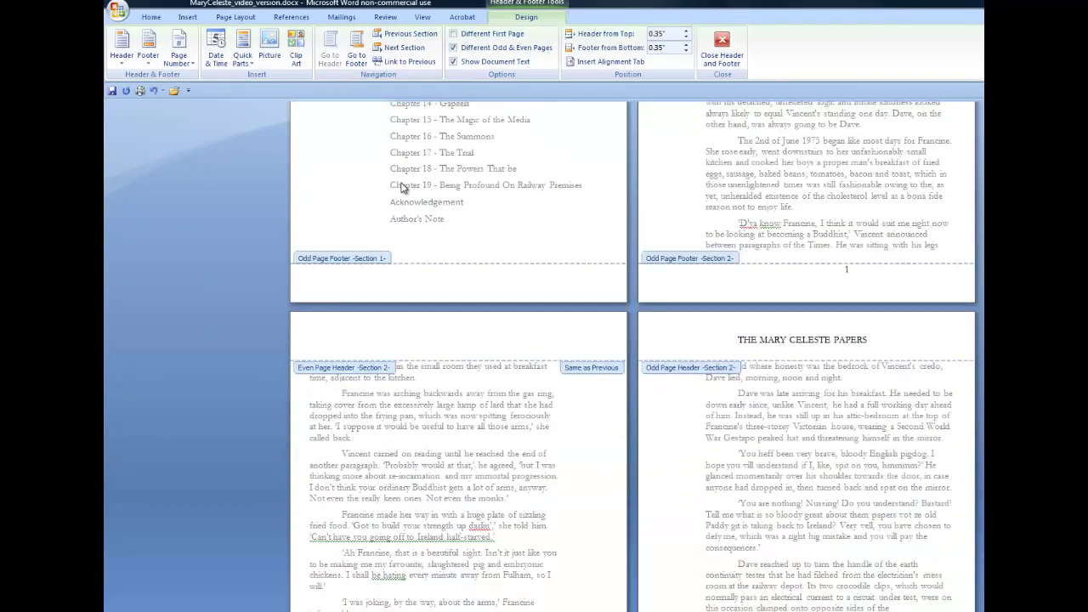
scroll(403, 187, down, 2)
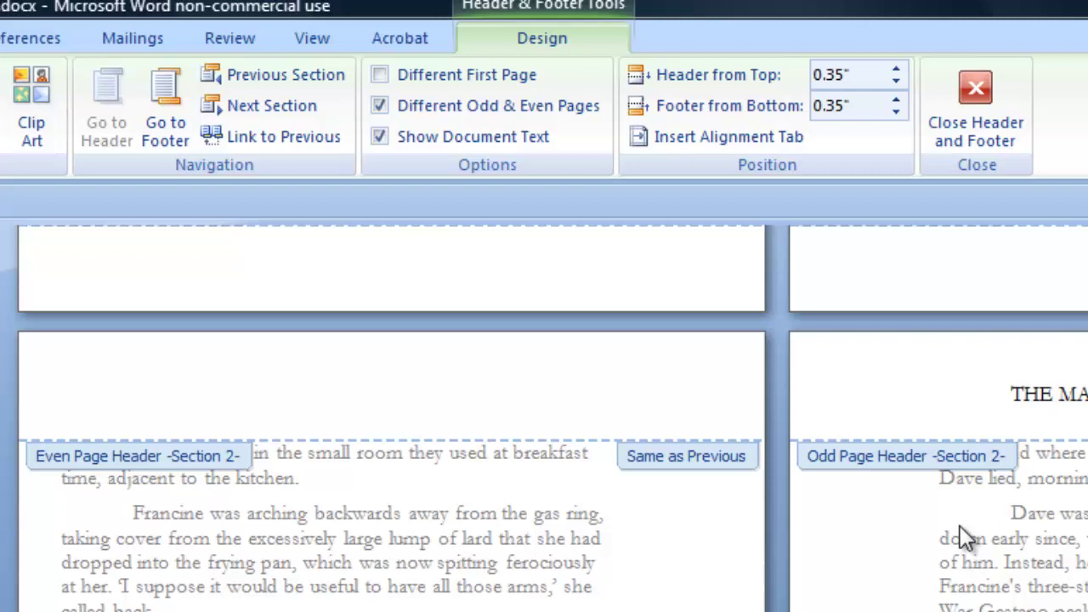
scroll(972, 525, down, 1)
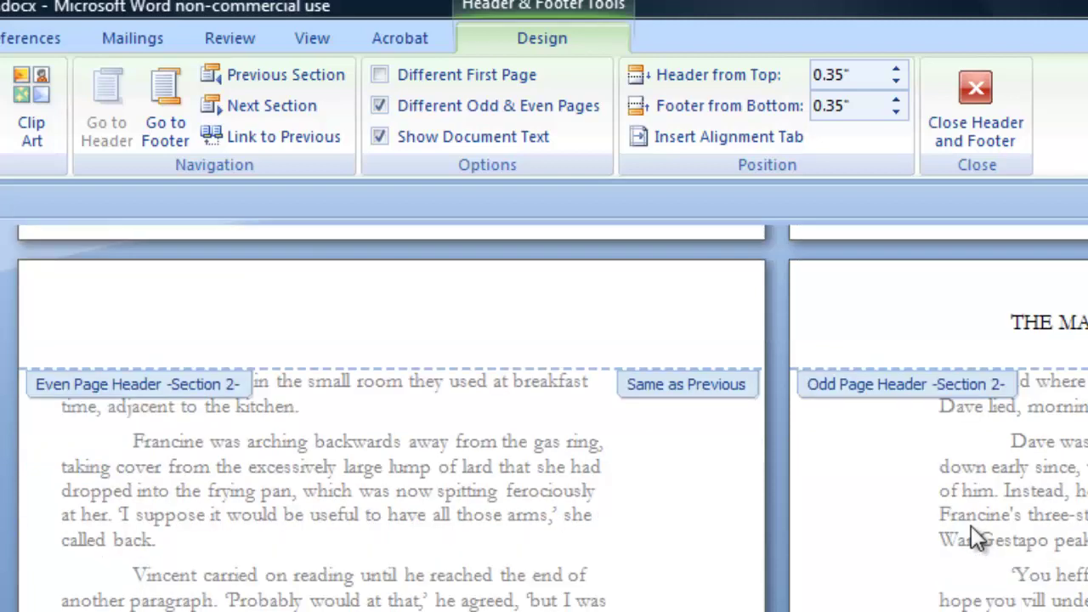
scroll(972, 529, up, 15)
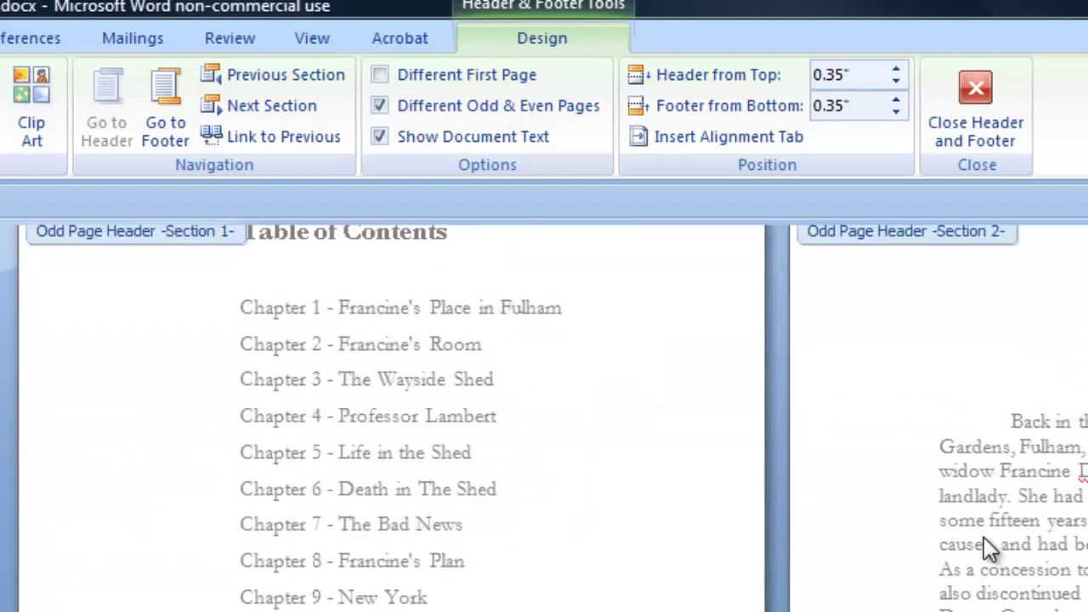
scroll(984, 538, up, 2)
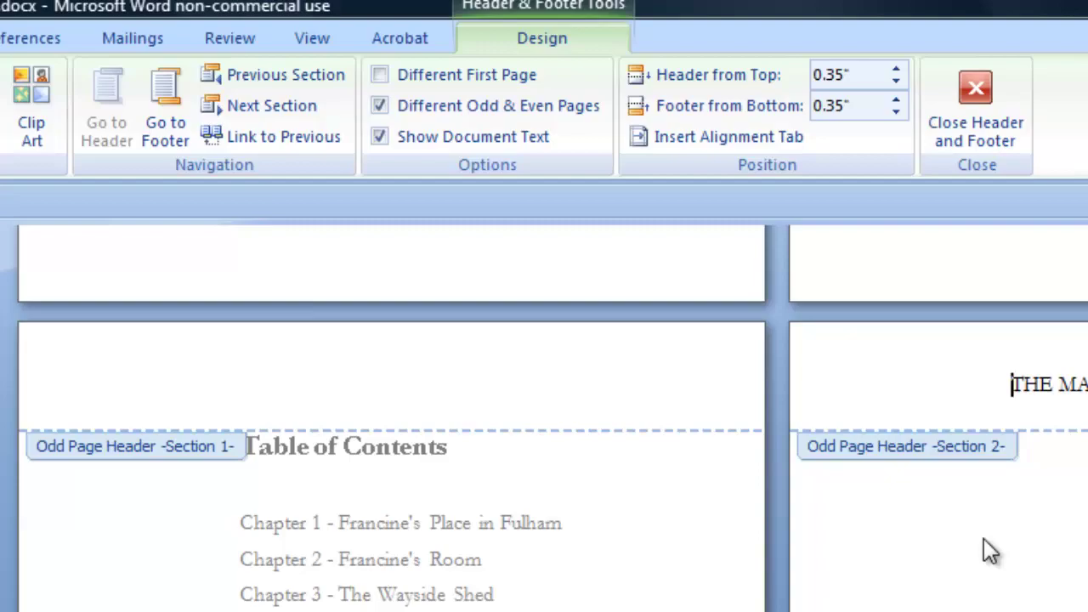
scroll(983, 538, down, 4)
scroll(954, 507, down, 10)
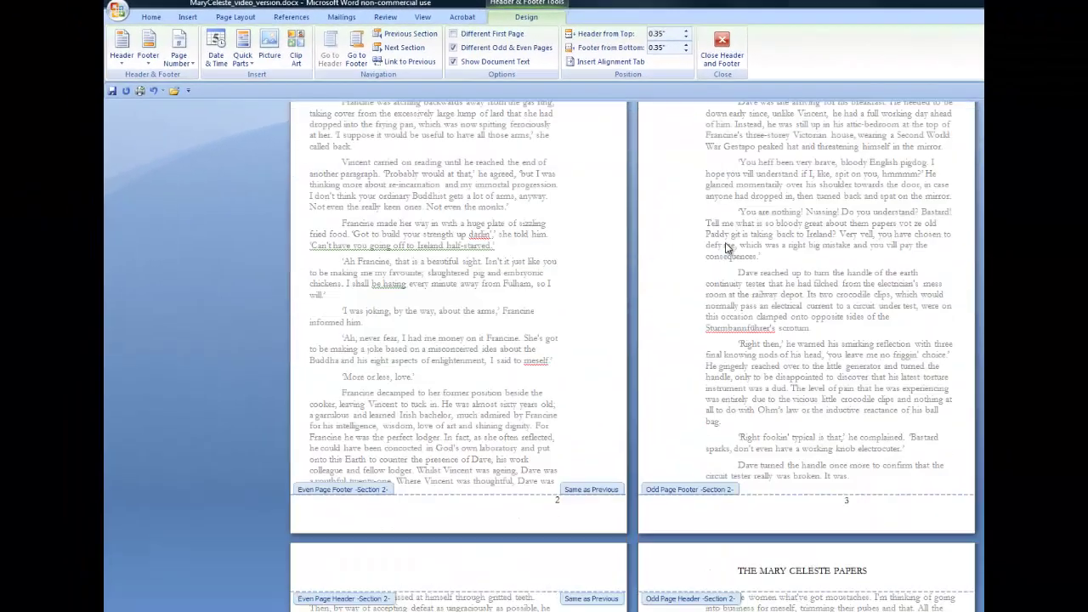
scroll(725, 242, up, 15)
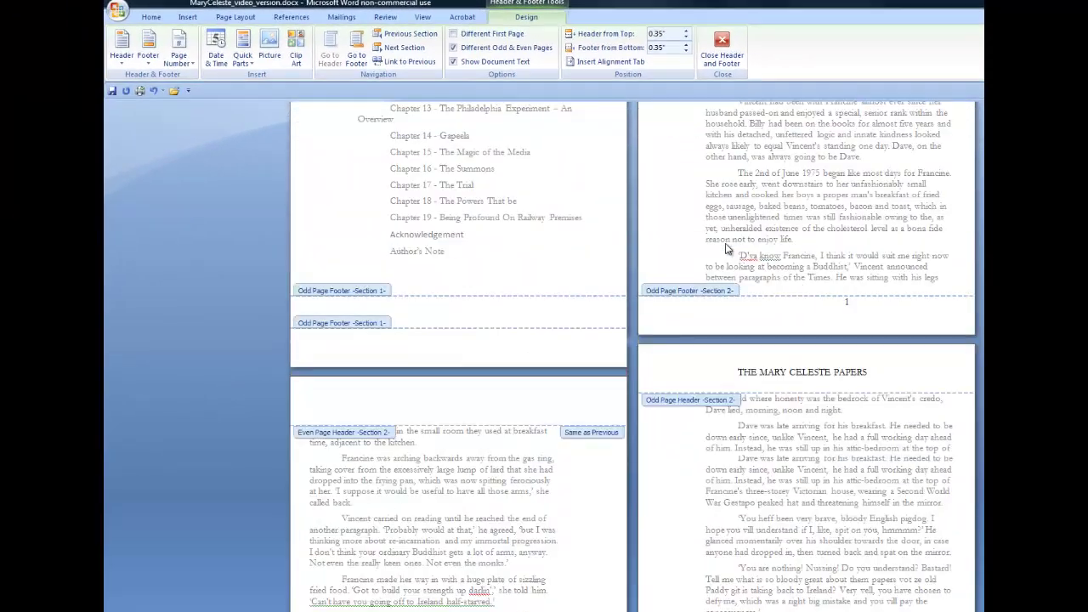
scroll(725, 247, up, 3)
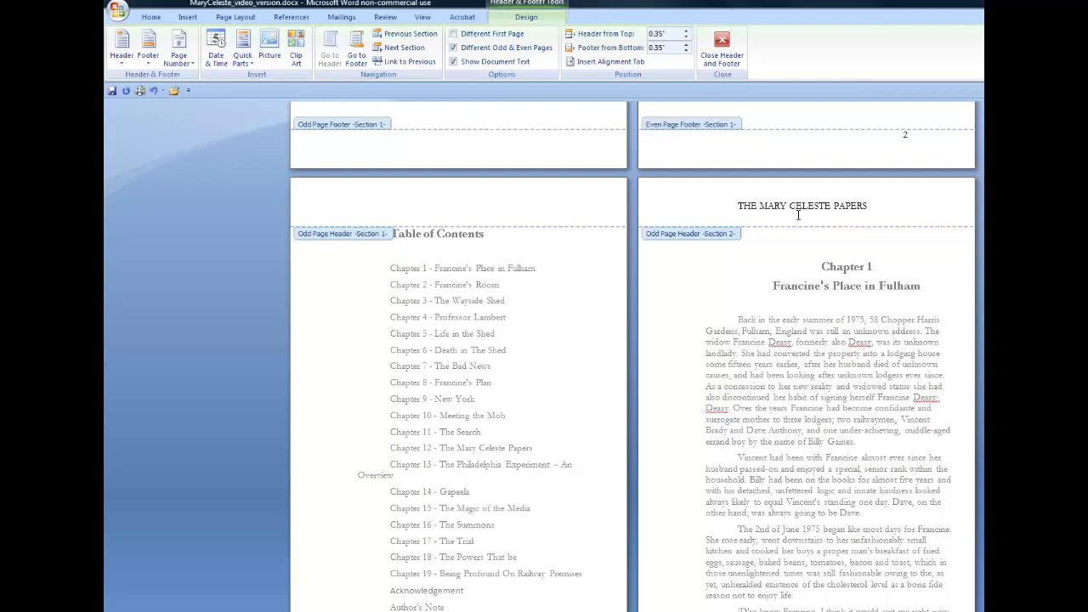
scroll(801, 218, down, 4)
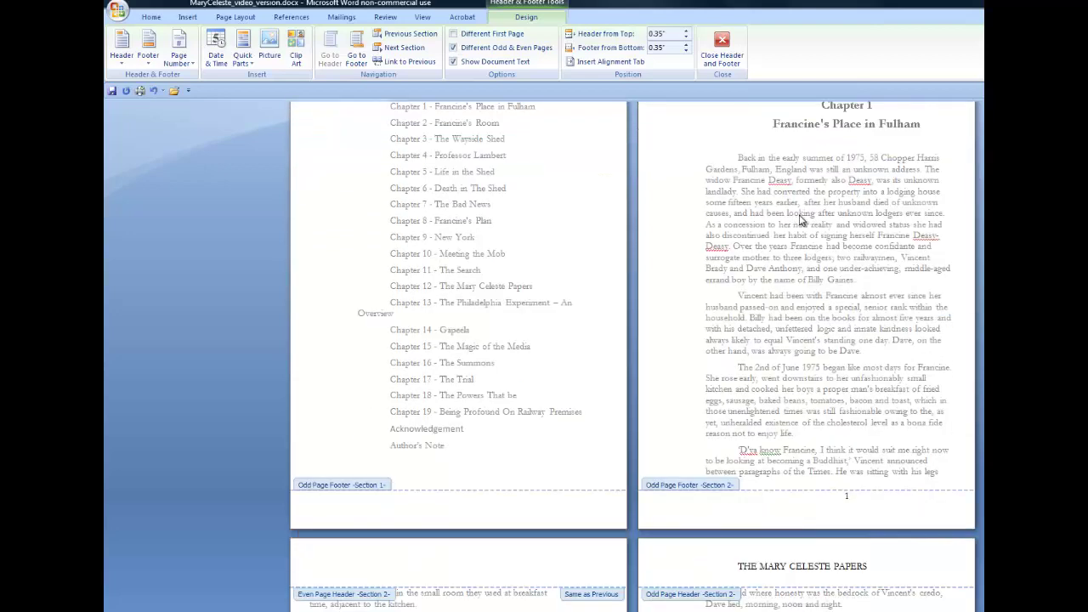
scroll(801, 220, up, 1)
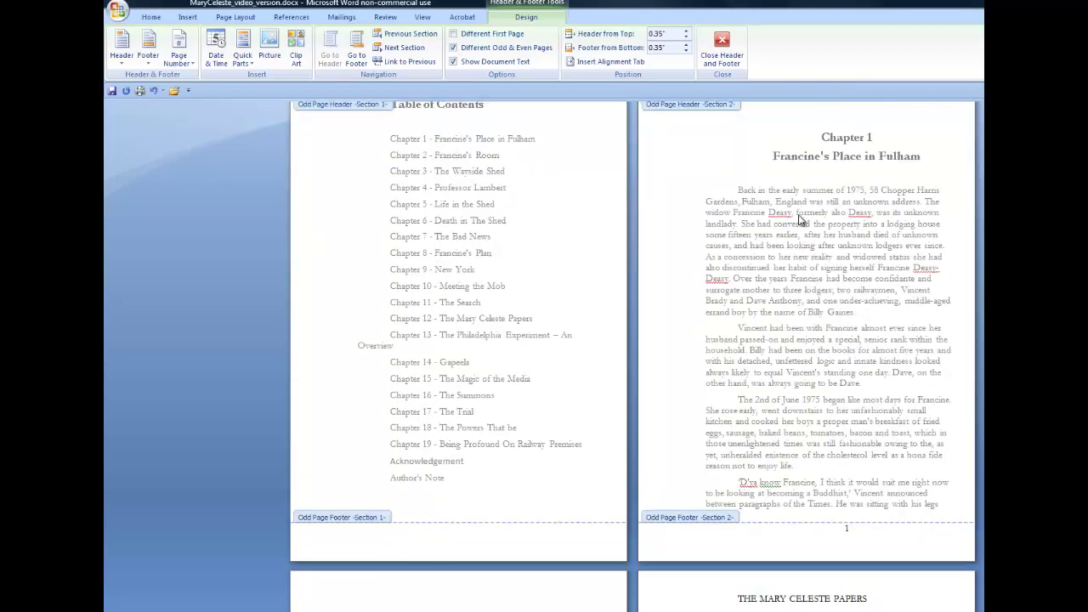
scroll(800, 222, down, 4)
scroll(799, 223, down, 6)
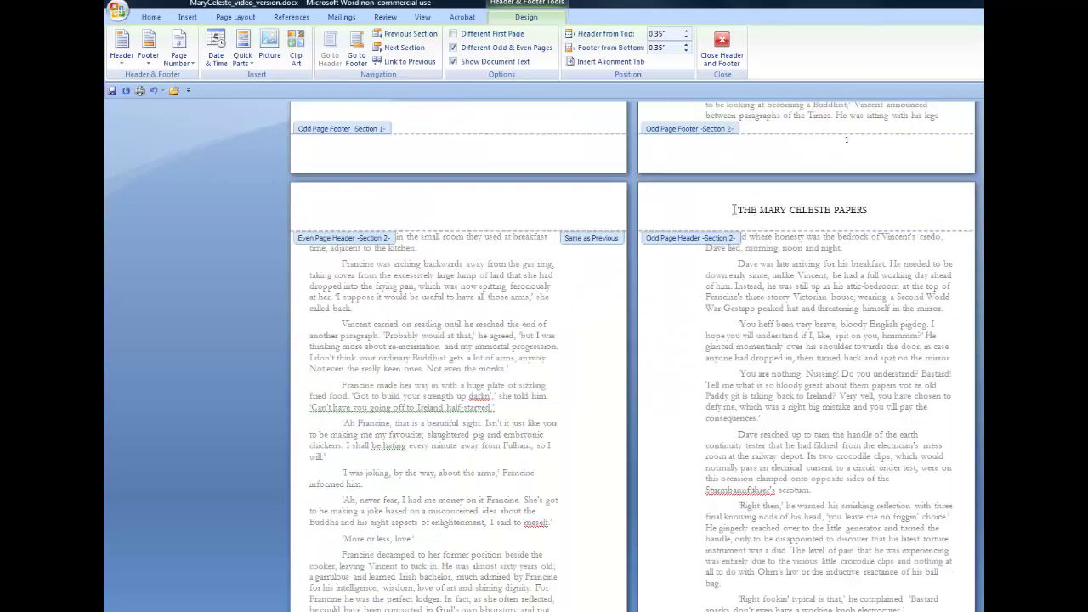
drag(735, 209, 791, 213)
scroll(791, 212, down, 1)
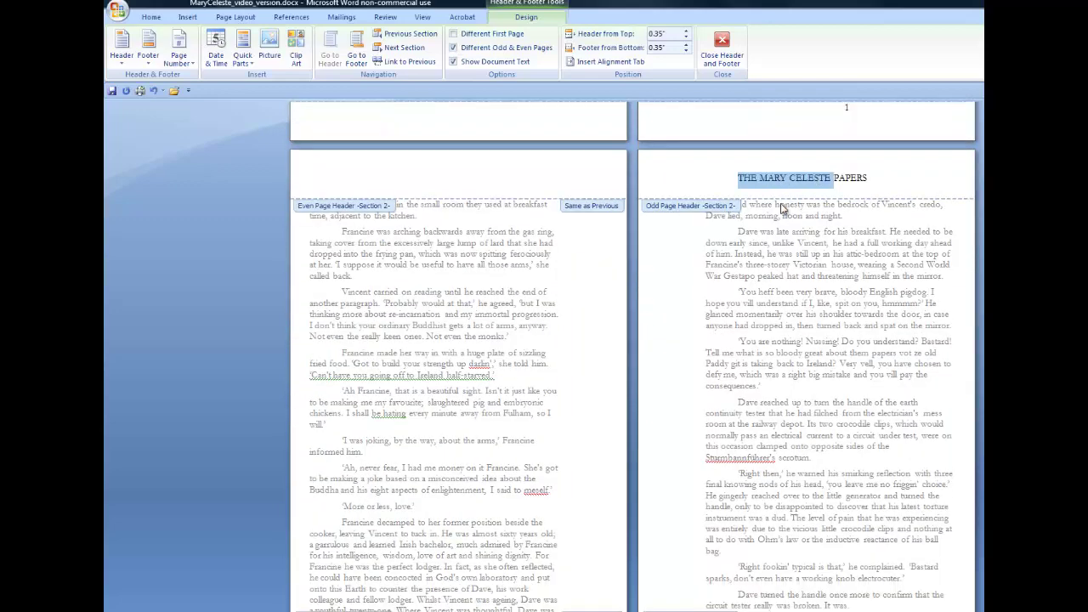
click(510, 174)
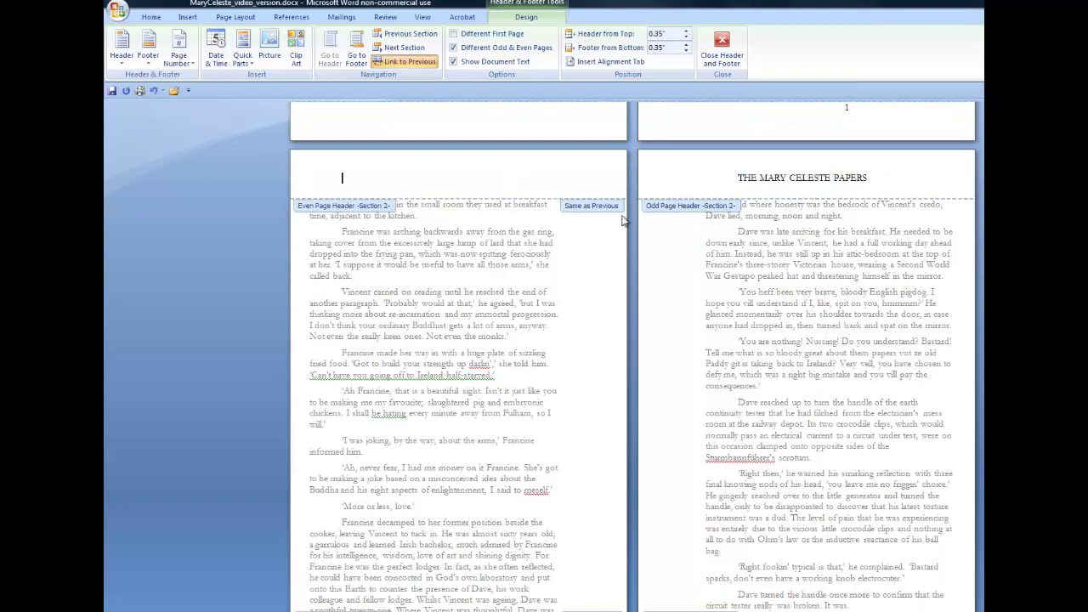
scroll(729, 254, down, 5)
scroll(729, 254, down, 15)
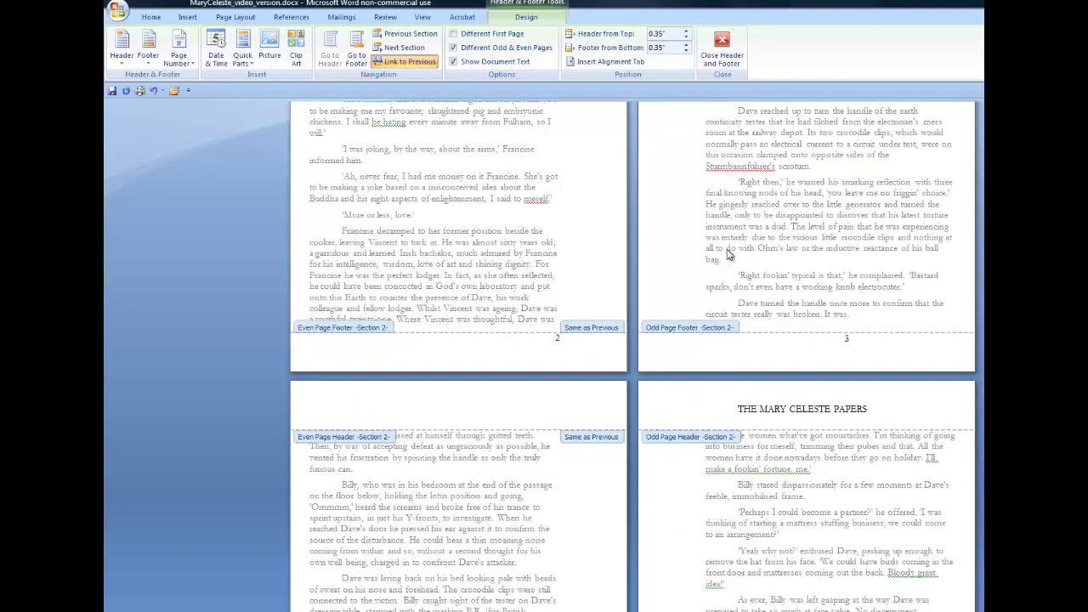
scroll(727, 247, down, 8)
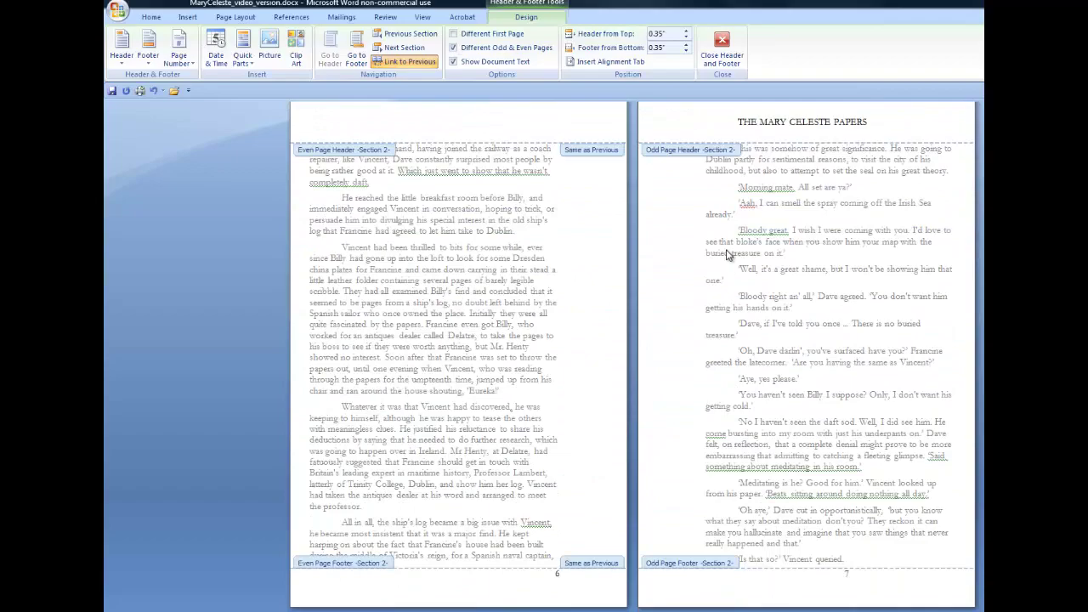
scroll(730, 259, up, 20)
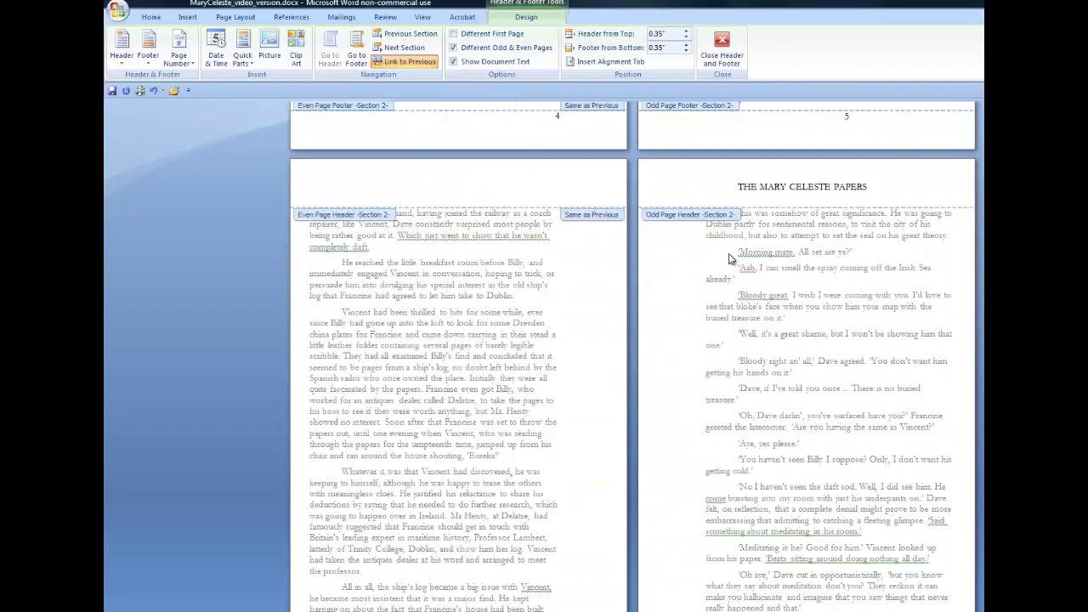
scroll(736, 264, up, 10)
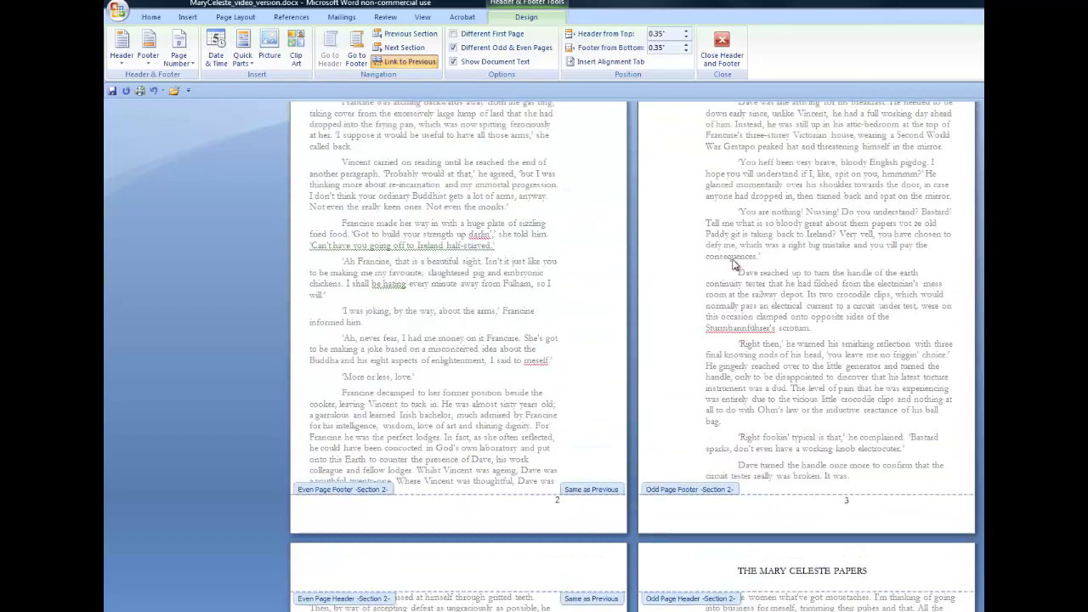
scroll(735, 265, up, 3)
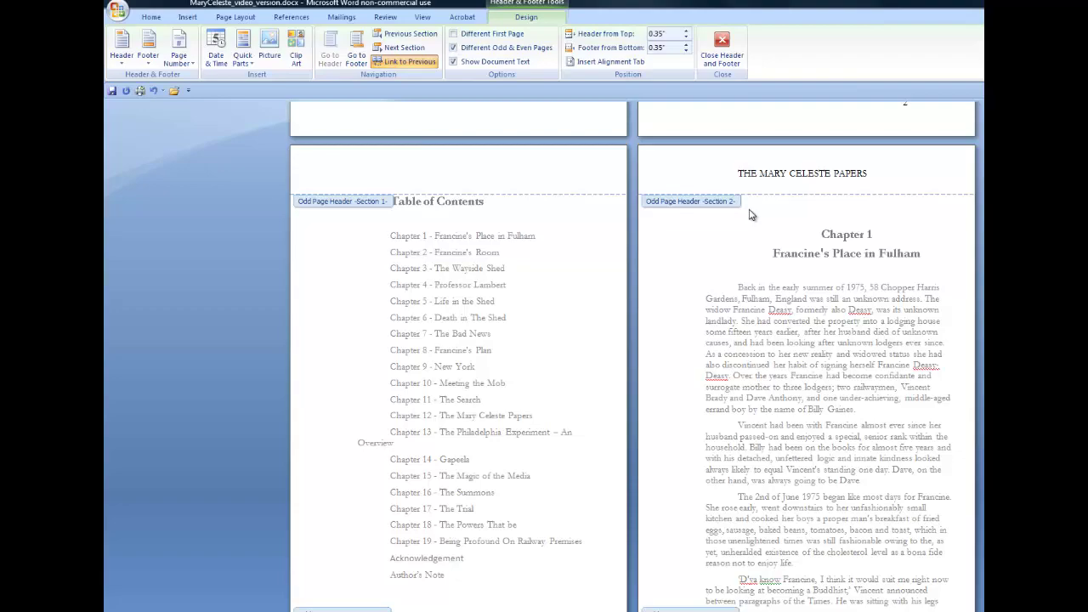
scroll(757, 213, down, 1)
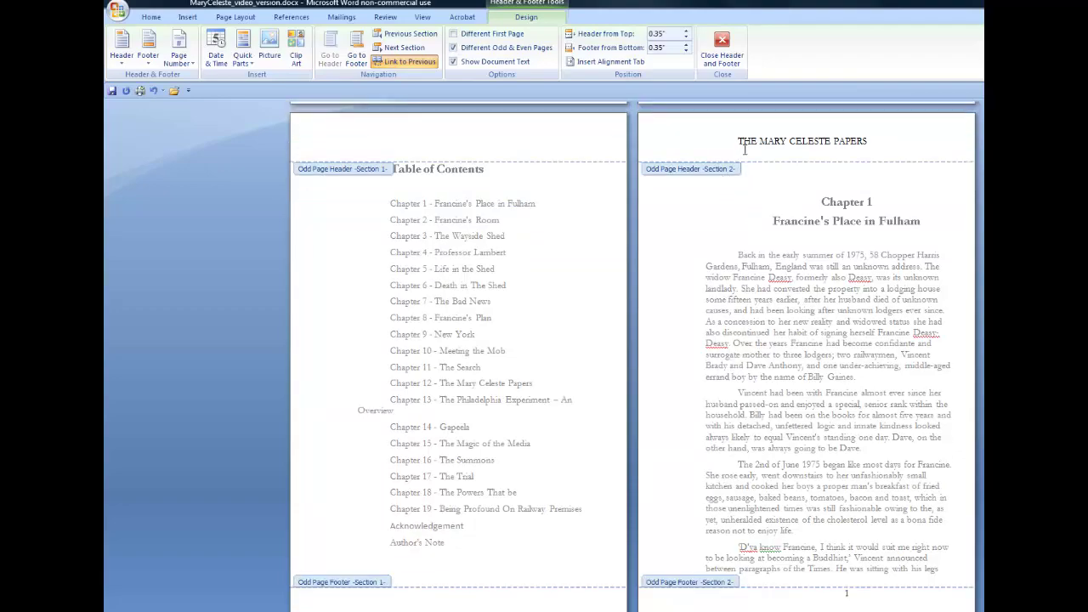
click(704, 138)
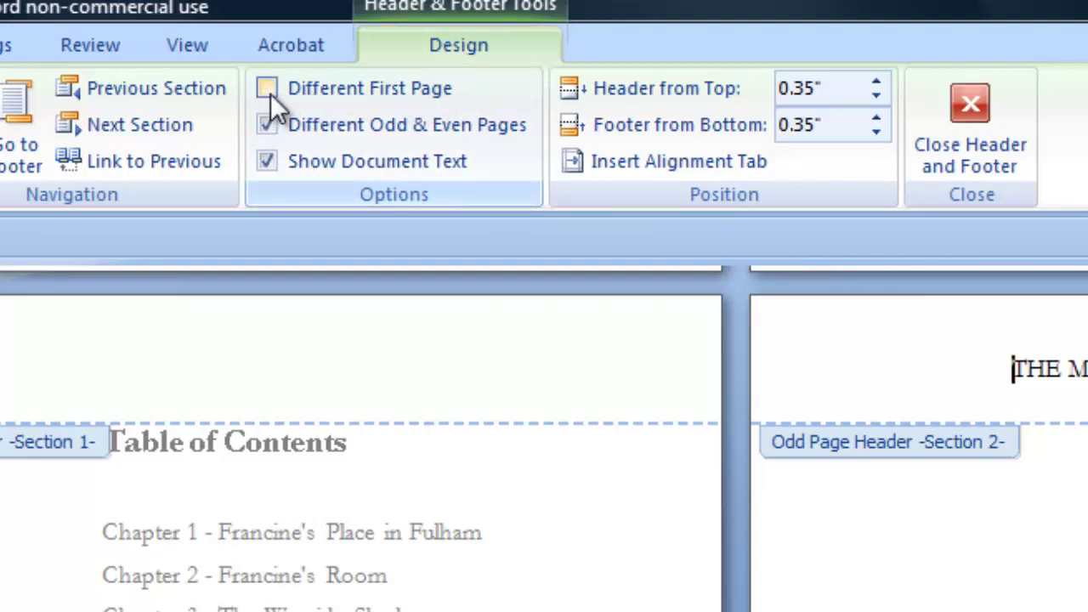
Enable Different First Page for Section 2, leaving Chapter 1's opening header empty
click(267, 88)
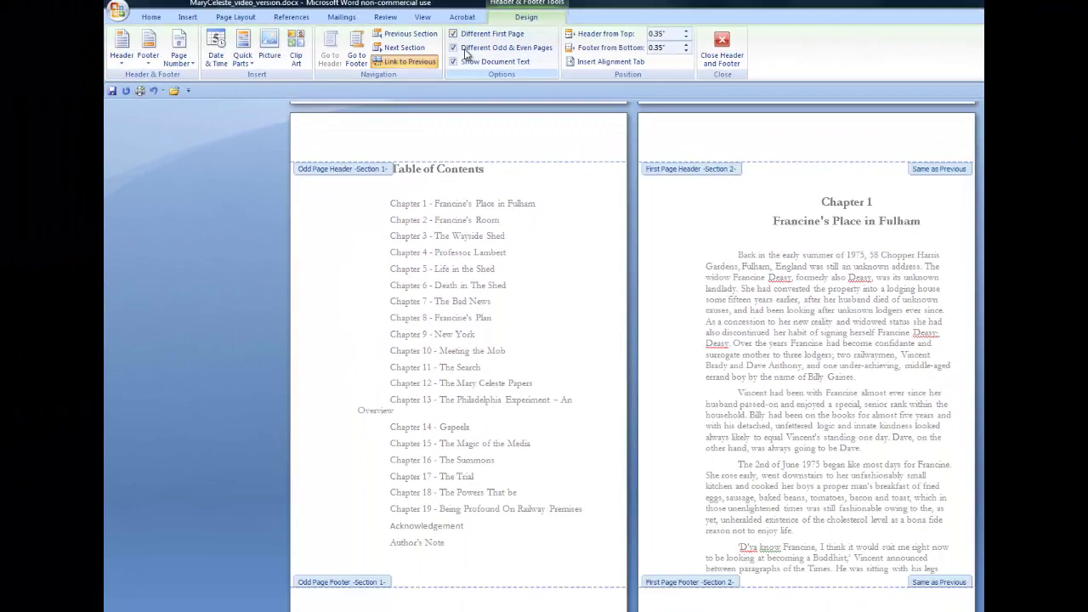
click(734, 151)
scroll(709, 159, down, 10)
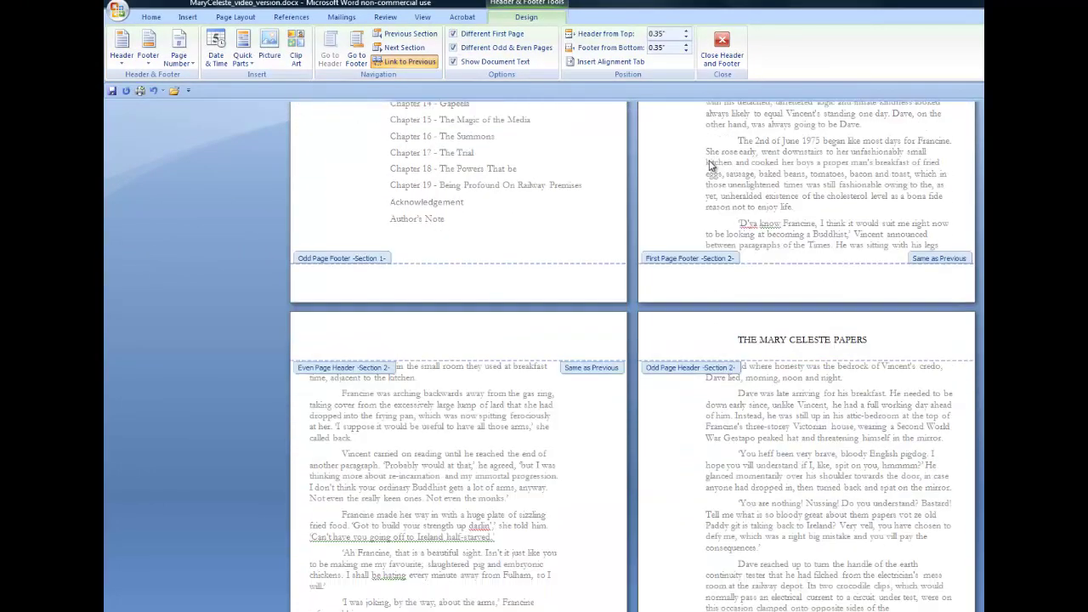
scroll(709, 159, down, 12)
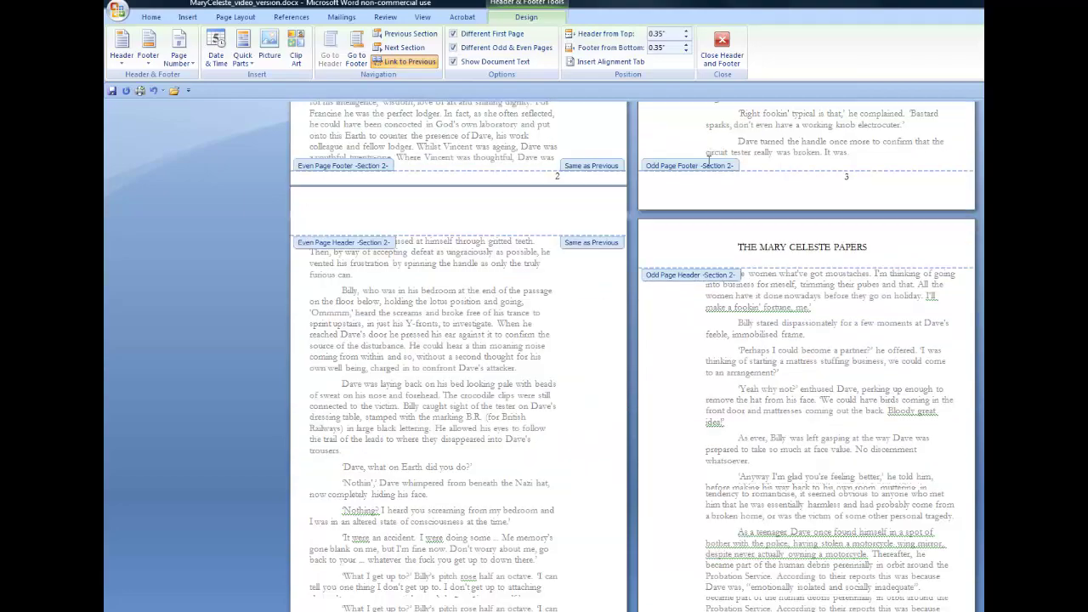
scroll(711, 166, down, 12)
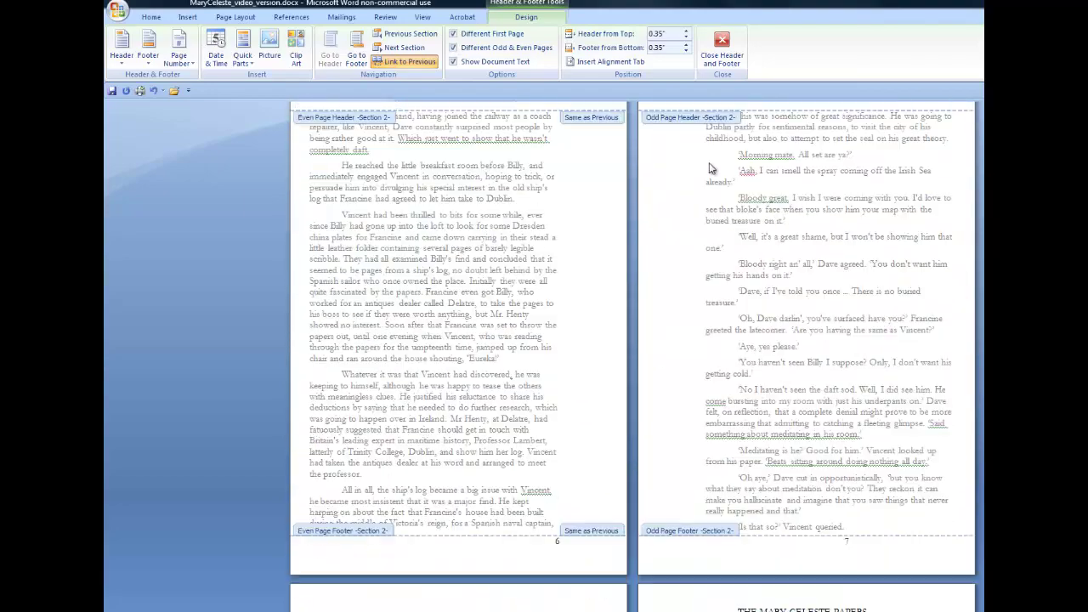
scroll(711, 165, down, 10)
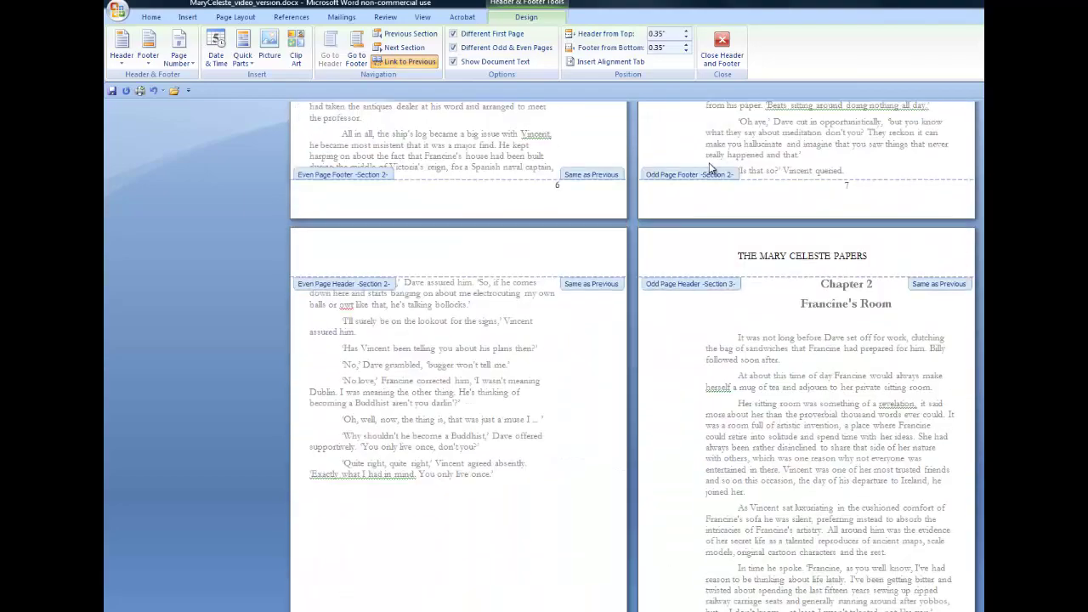
scroll(709, 162, down, 2)
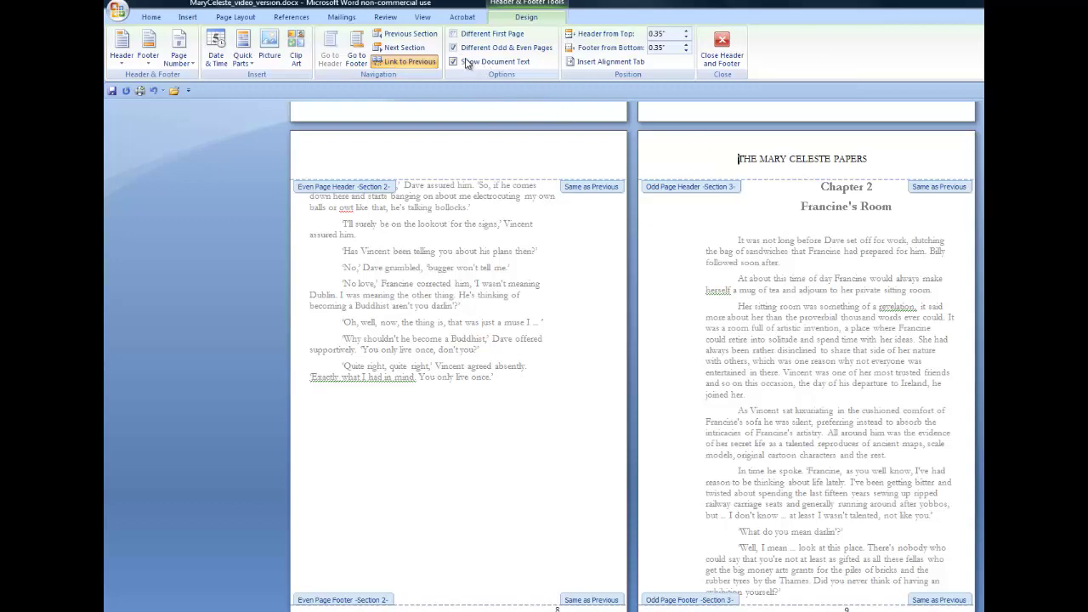
Enable Different First Page for Chapter 2's section so its opening header is empty
click(453, 34)
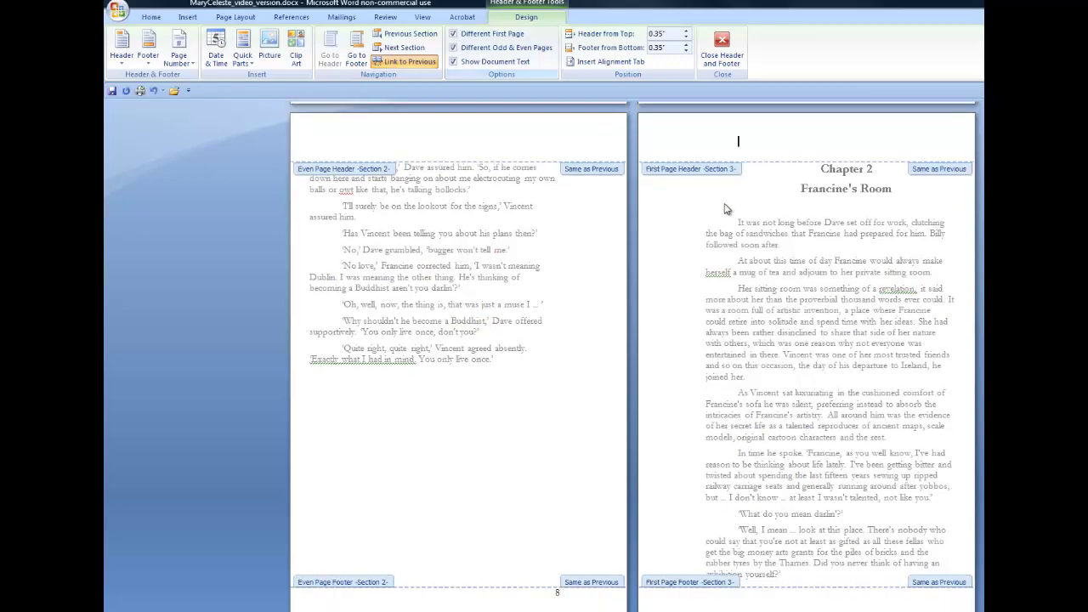
scroll(790, 260, down, 7)
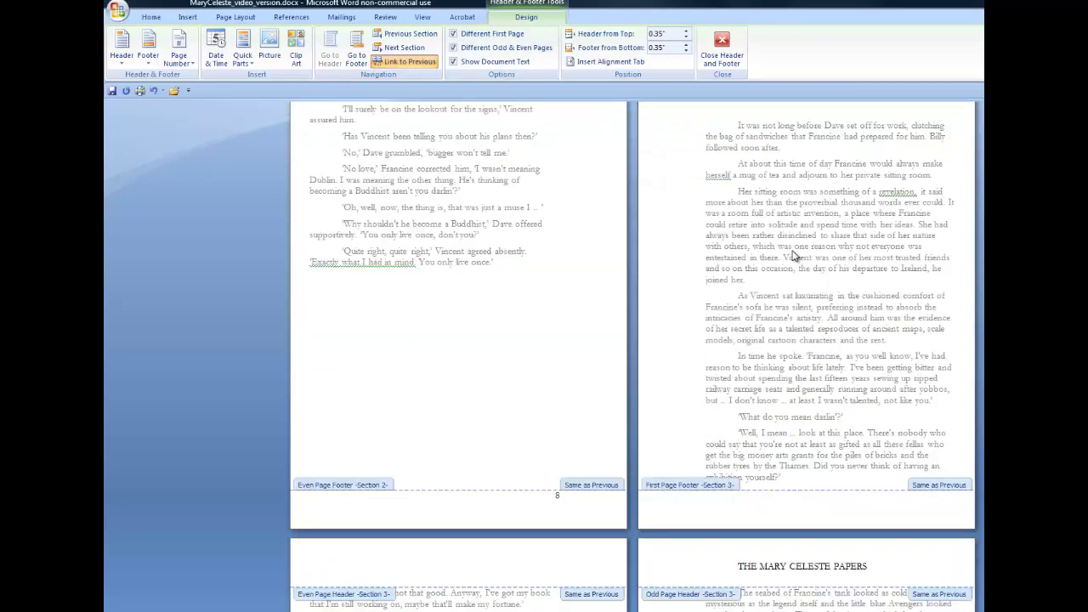
scroll(795, 255, down, 5)
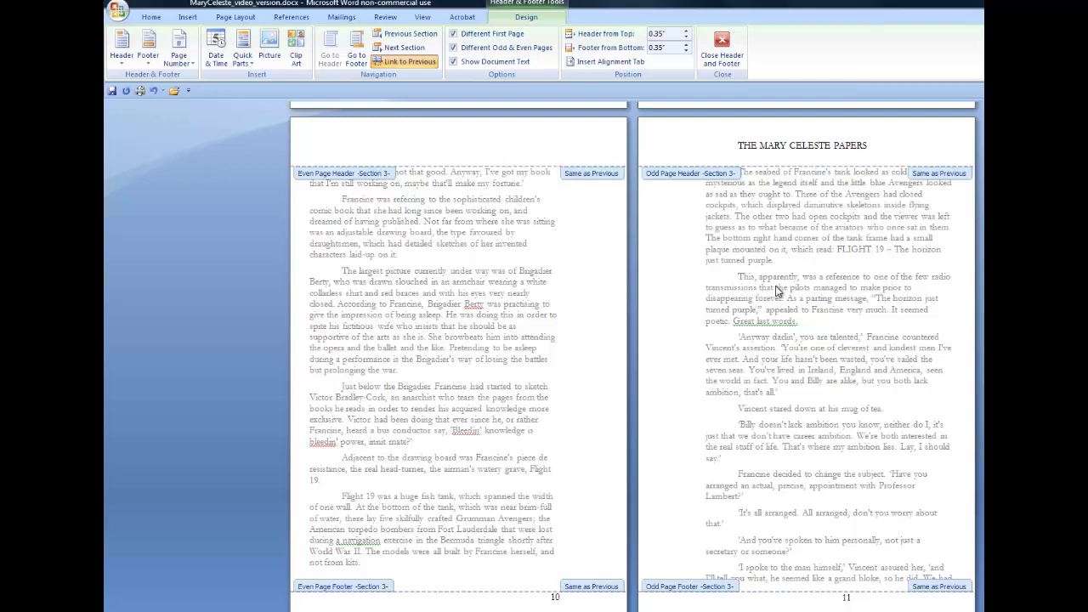
scroll(778, 306, up, 1)
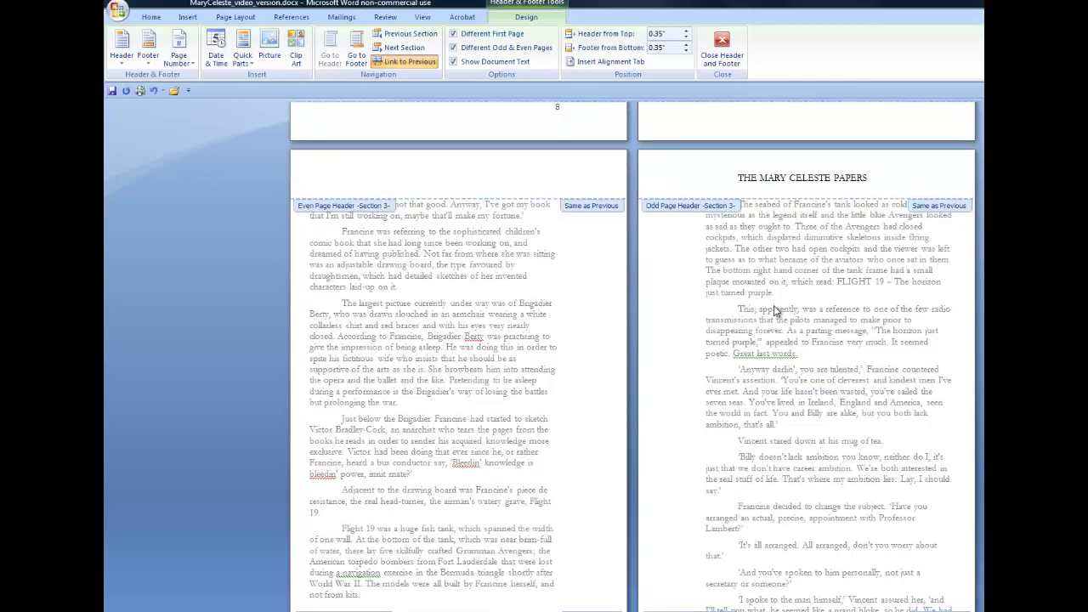
scroll(781, 340, up, 10)
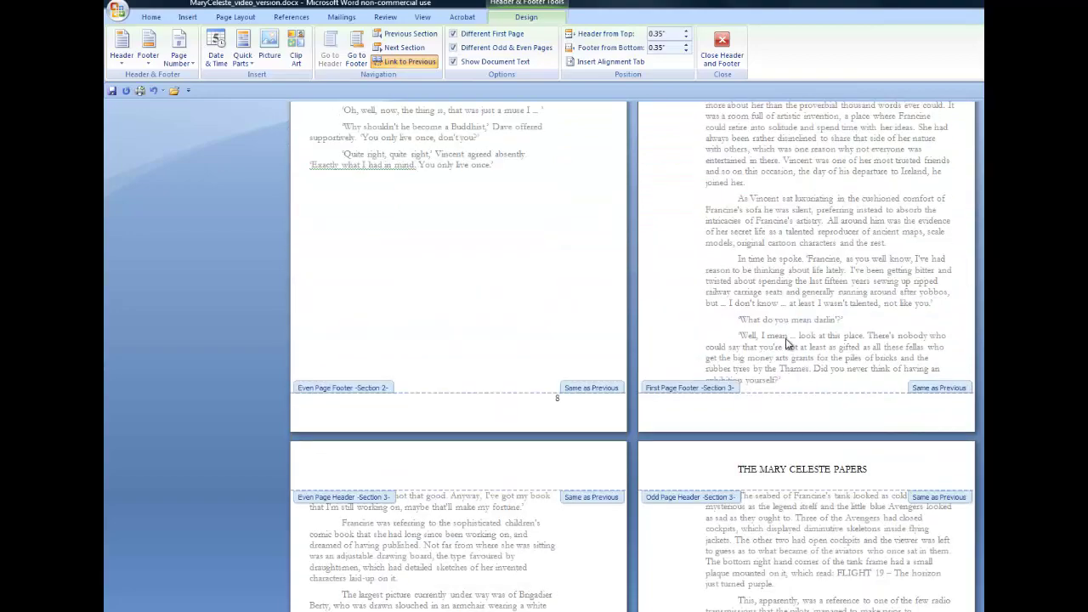
scroll(789, 344, up, 3)
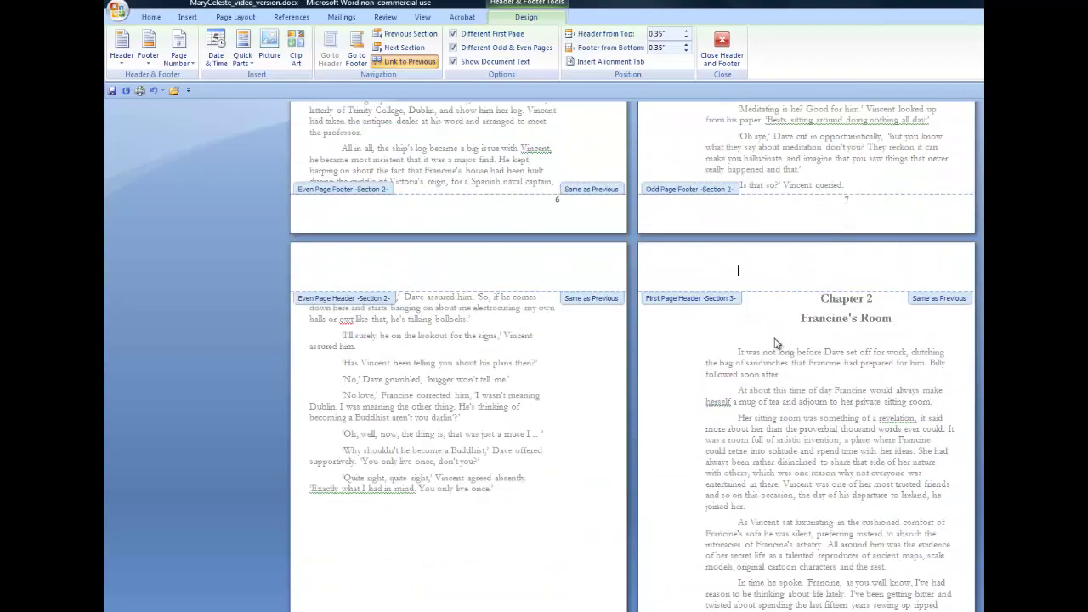
scroll(776, 340, up, 7)
scroll(774, 340, up, 20)
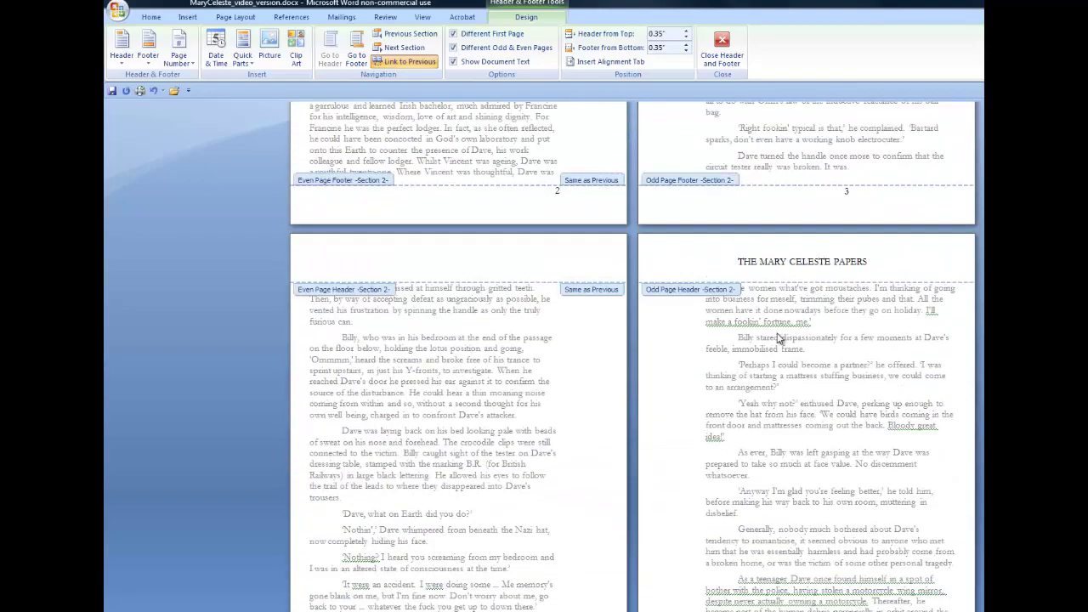
scroll(777, 338, up, 15)
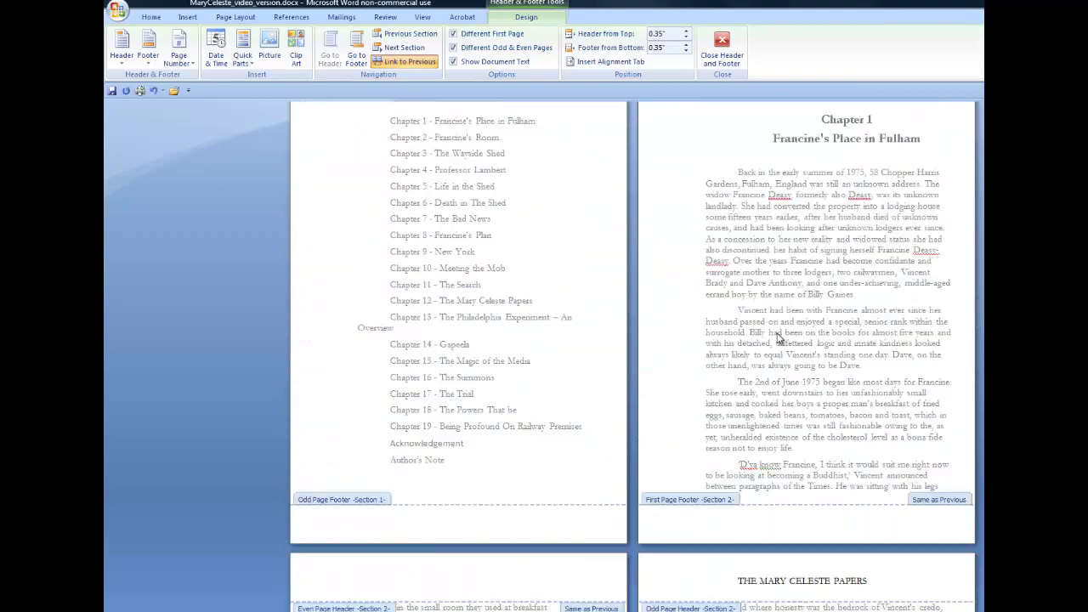
scroll(776, 338, down, 4)
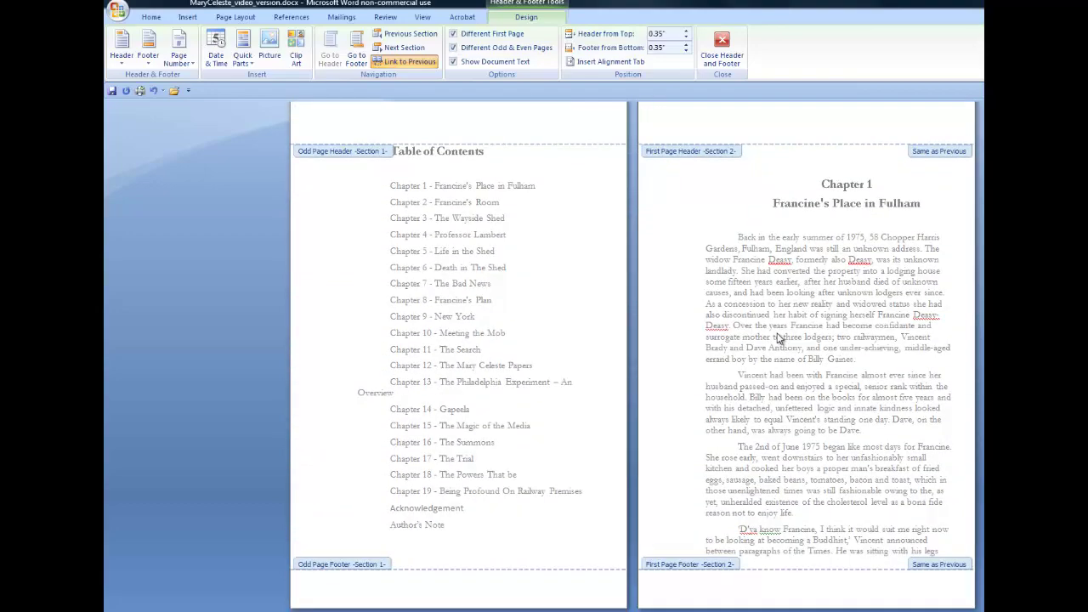
scroll(777, 339, down, 3)
scroll(776, 337, up, 4)
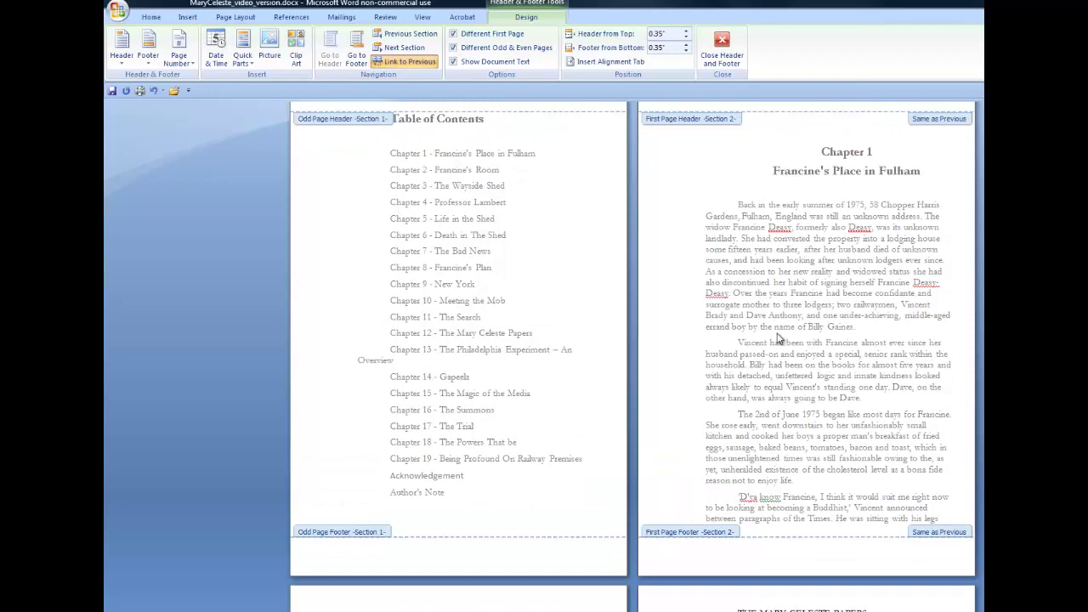
scroll(777, 339, down, 6)
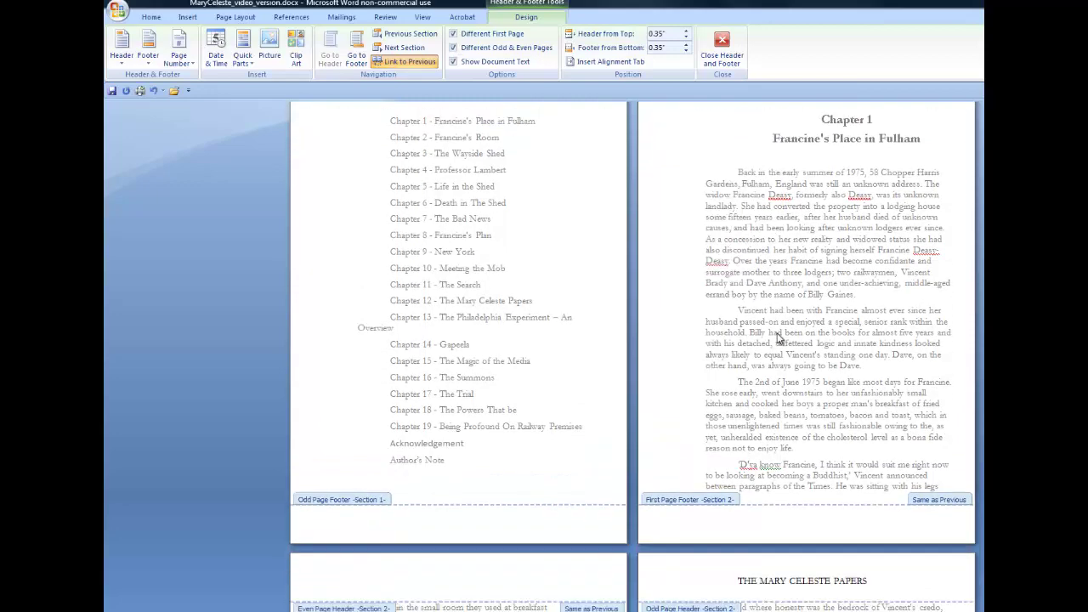
scroll(764, 379, down, 3)
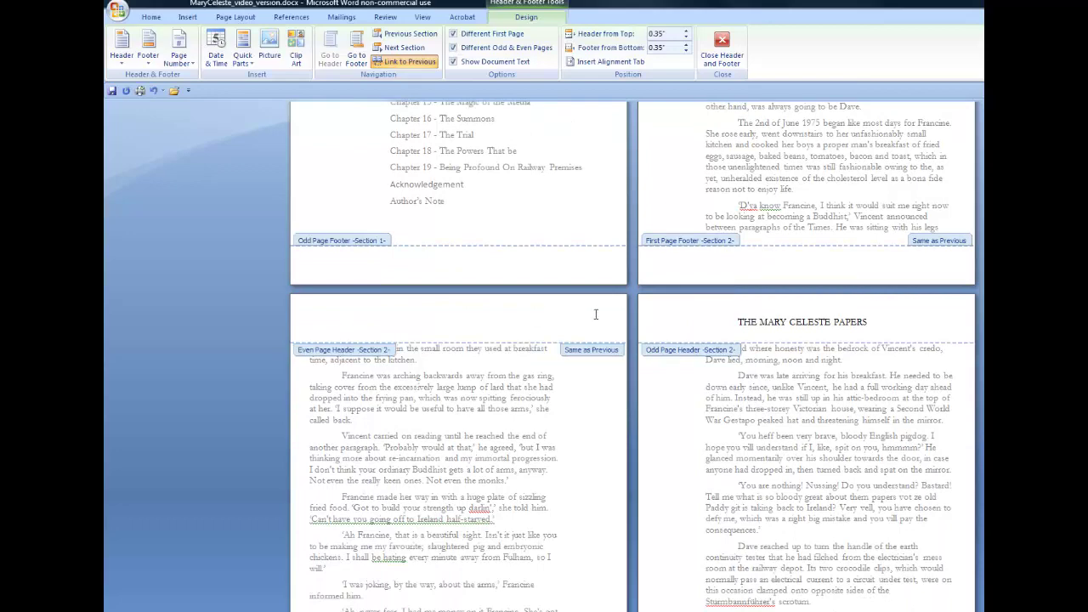
scroll(595, 319, down, 3)
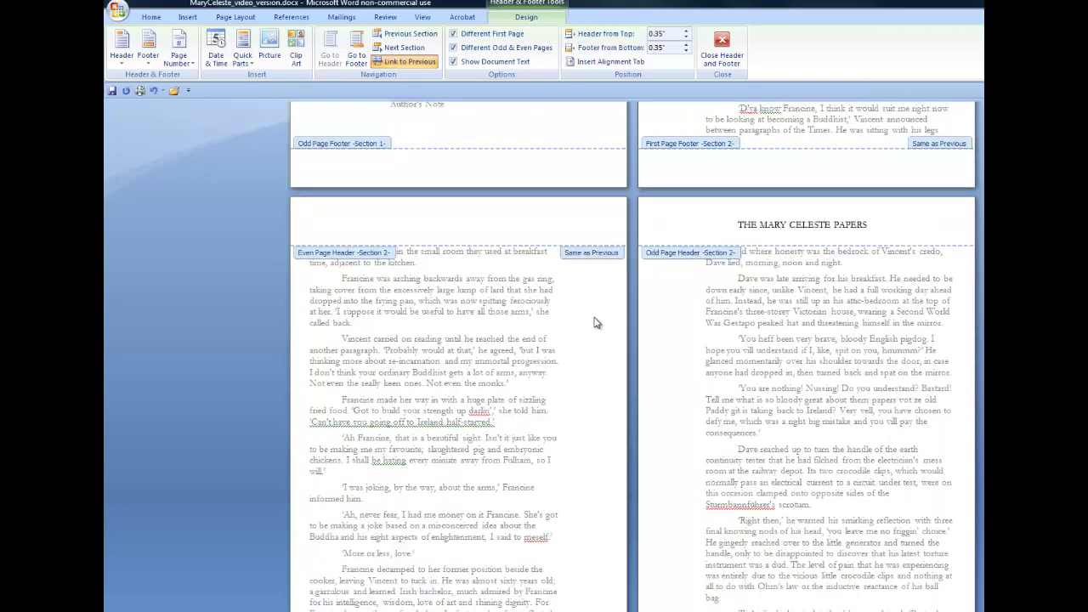
scroll(609, 328, up, 10)
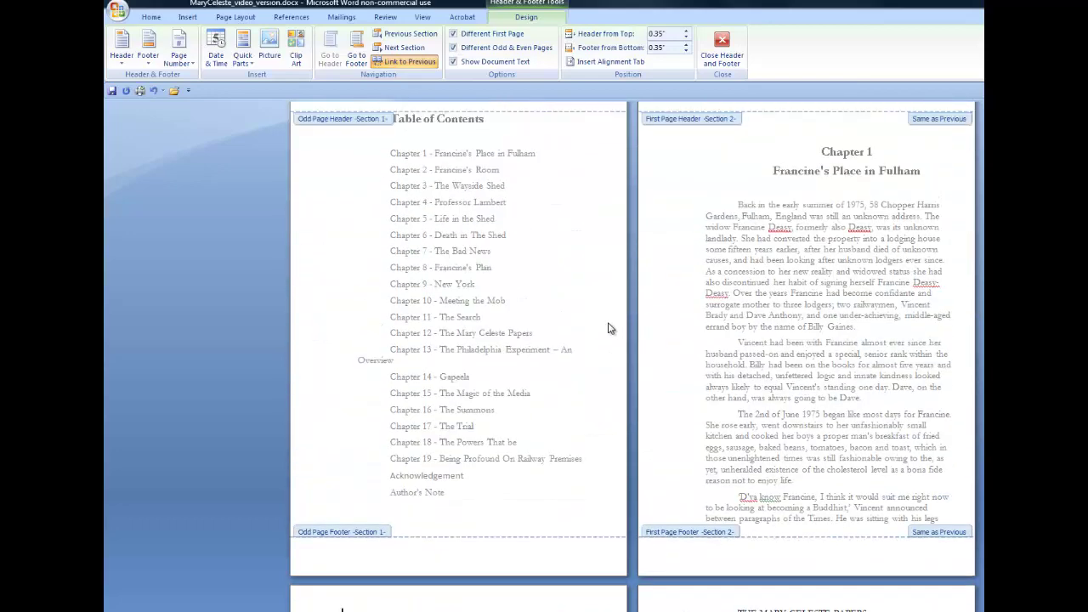
scroll(609, 329, down, 4)
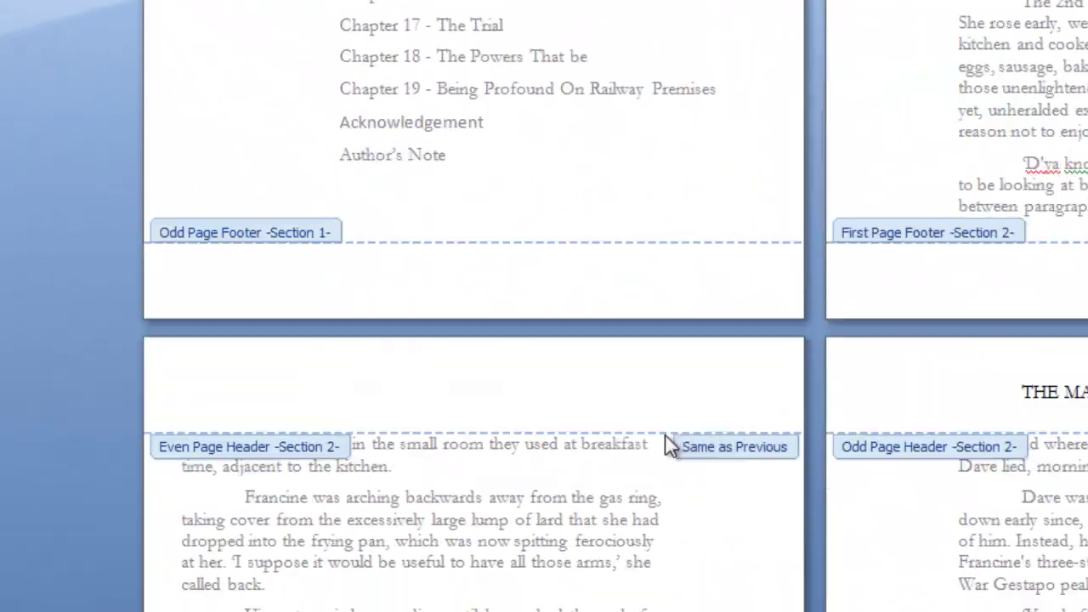
Set the even-page header to 'Francine's Place in Fulham', centred and italic
text(Fra)
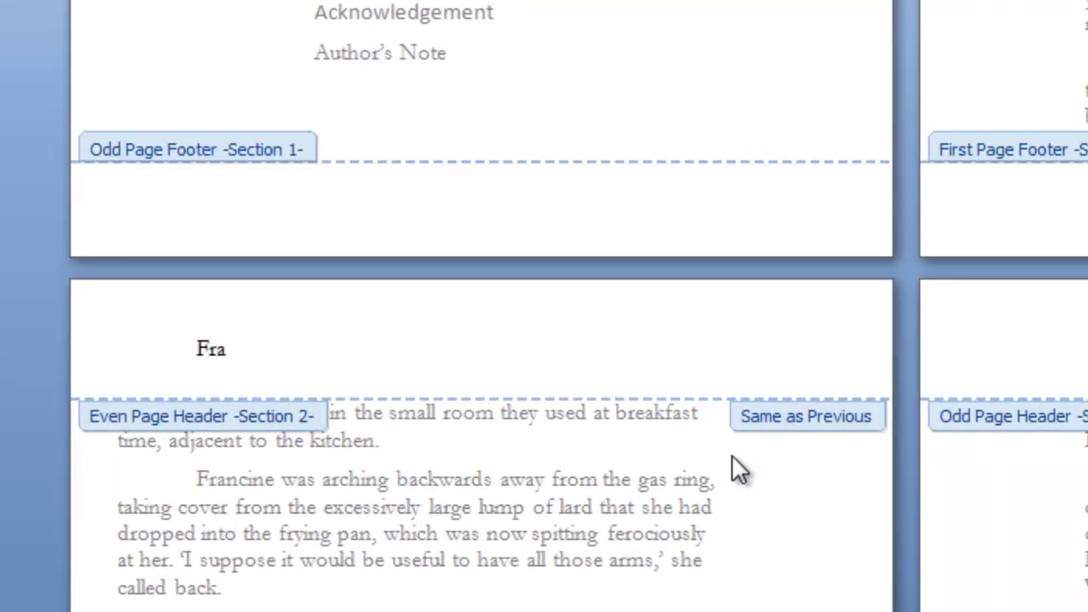
text(ncine's Place)
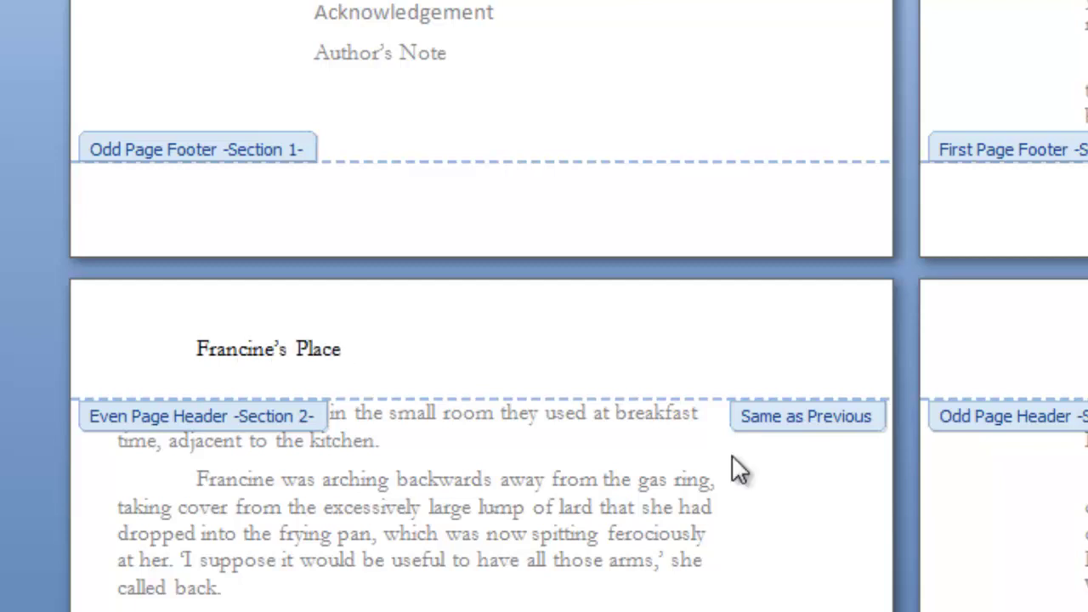
text( in Fulham)
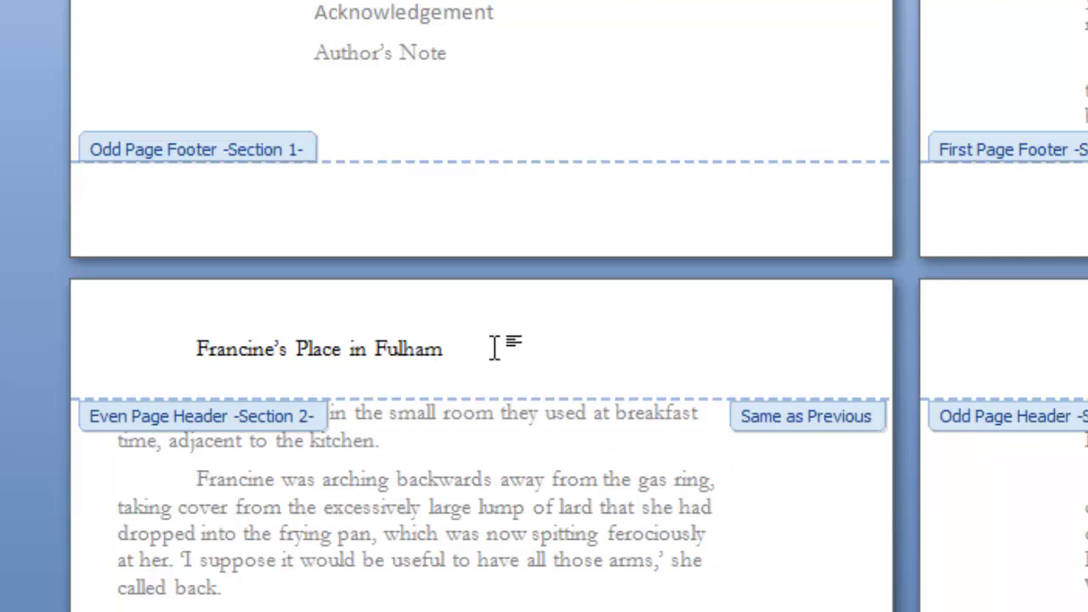
drag(496, 345, 255, 351)
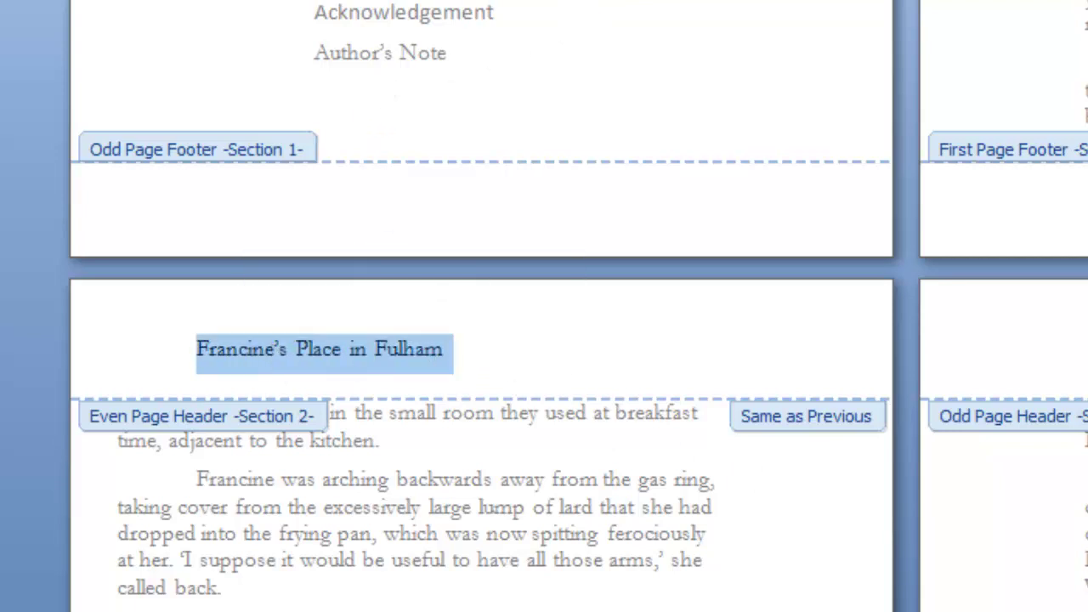
key(ctrl+e)
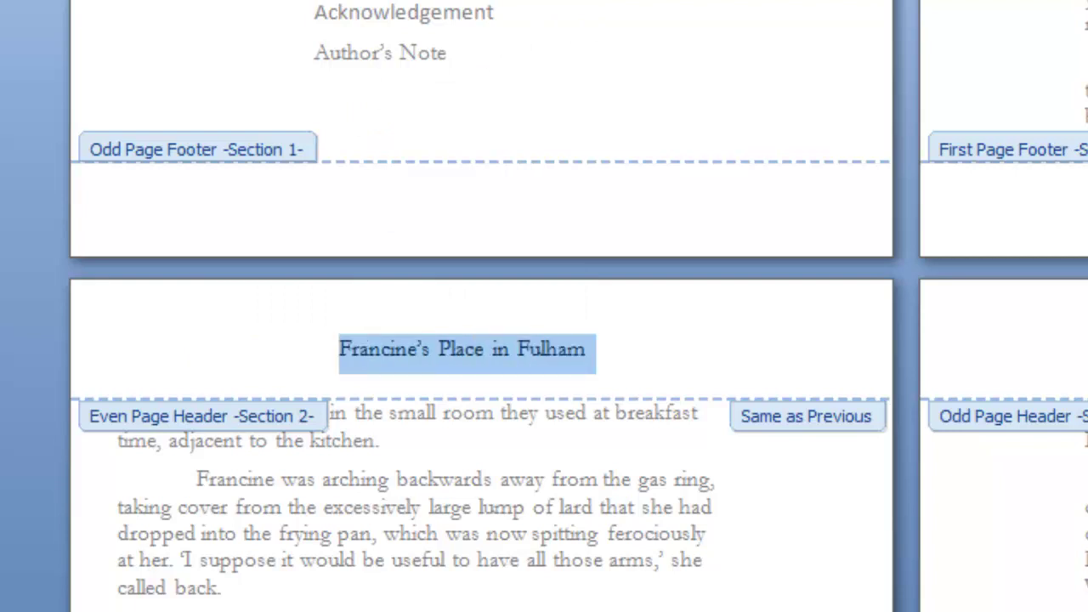
key(ctrl+i)
click(642, 209)
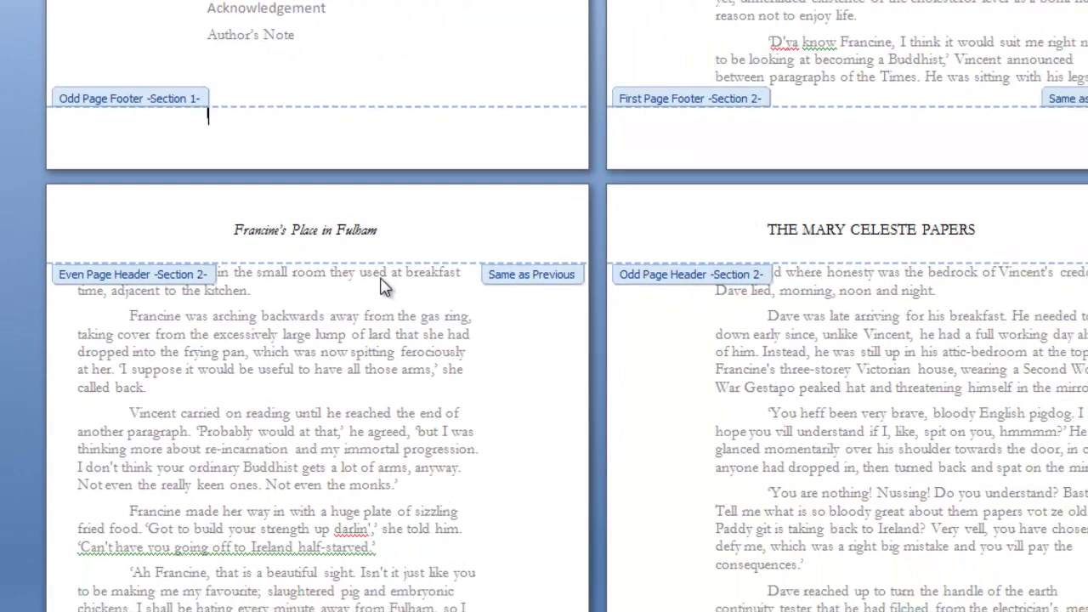
scroll(383, 285, down, 4)
scroll(383, 285, down, 8)
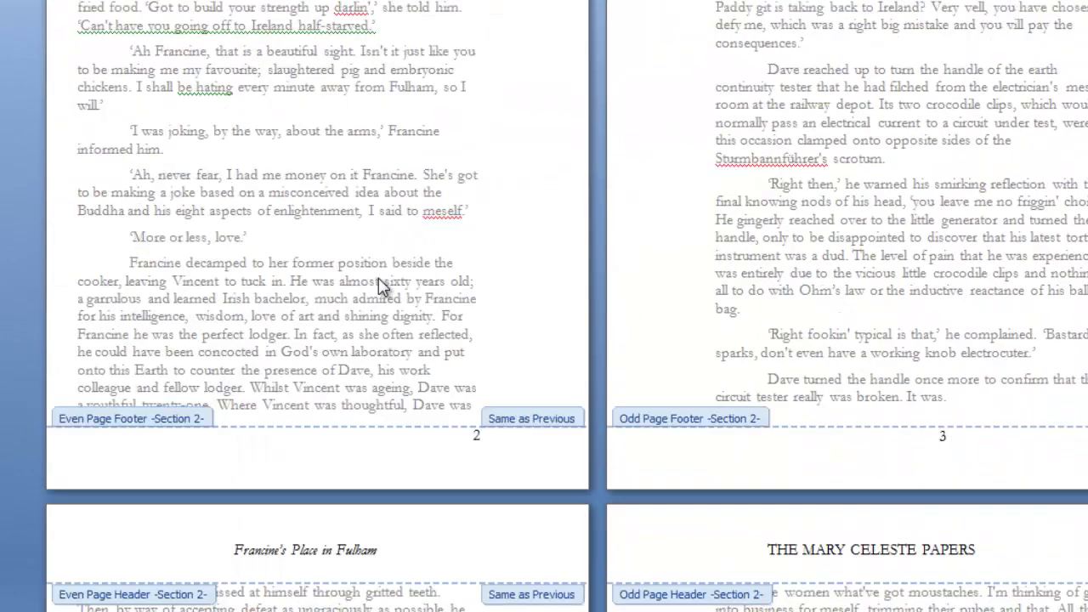
scroll(383, 285, down, 2)
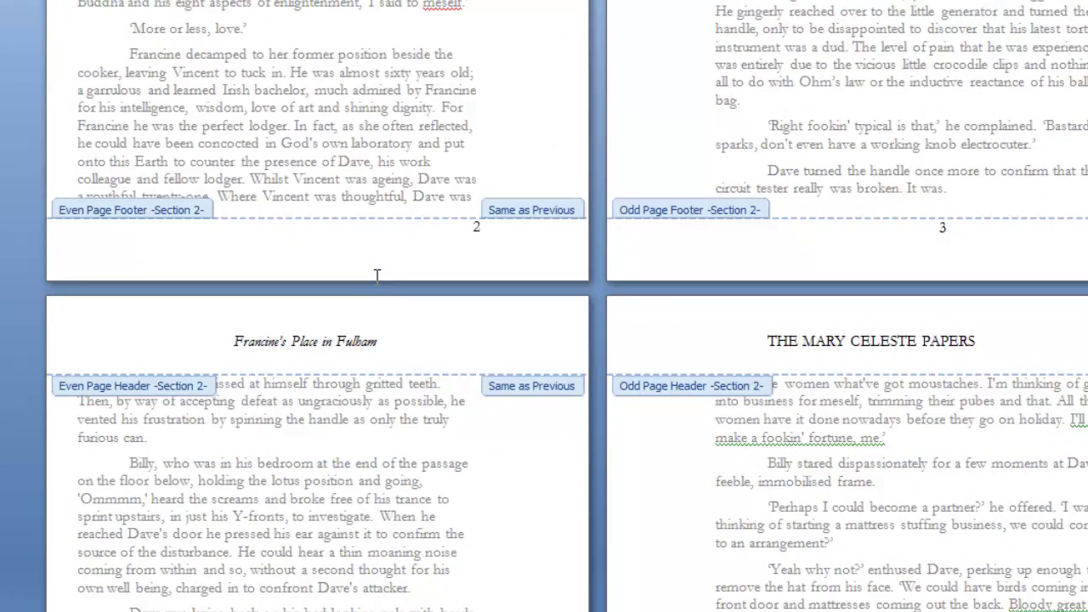
scroll(377, 275, down, 4)
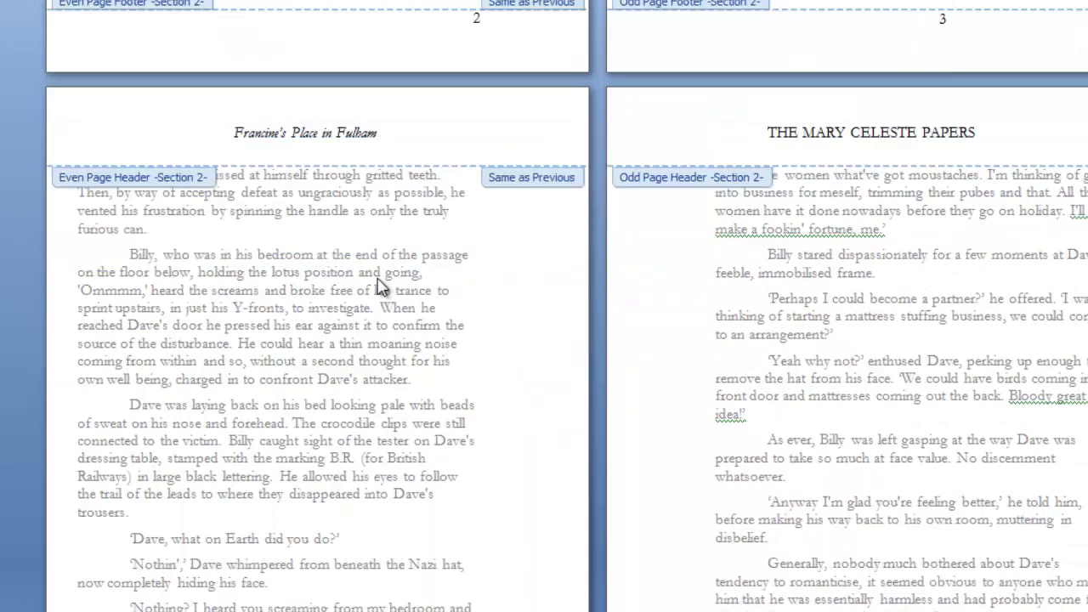
scroll(380, 286, down, 6)
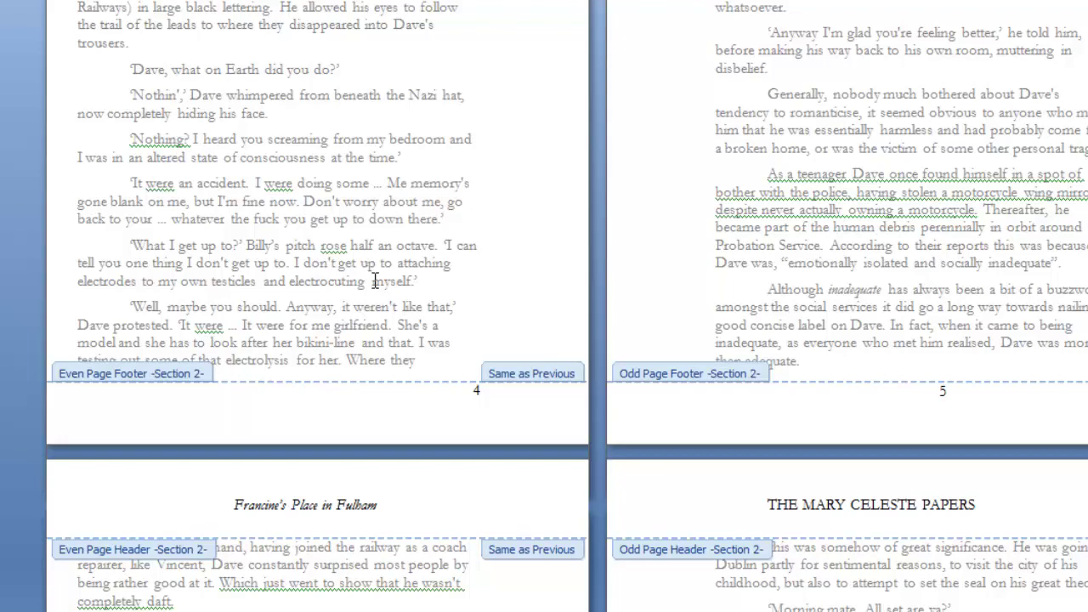
scroll(375, 281, down, 15)
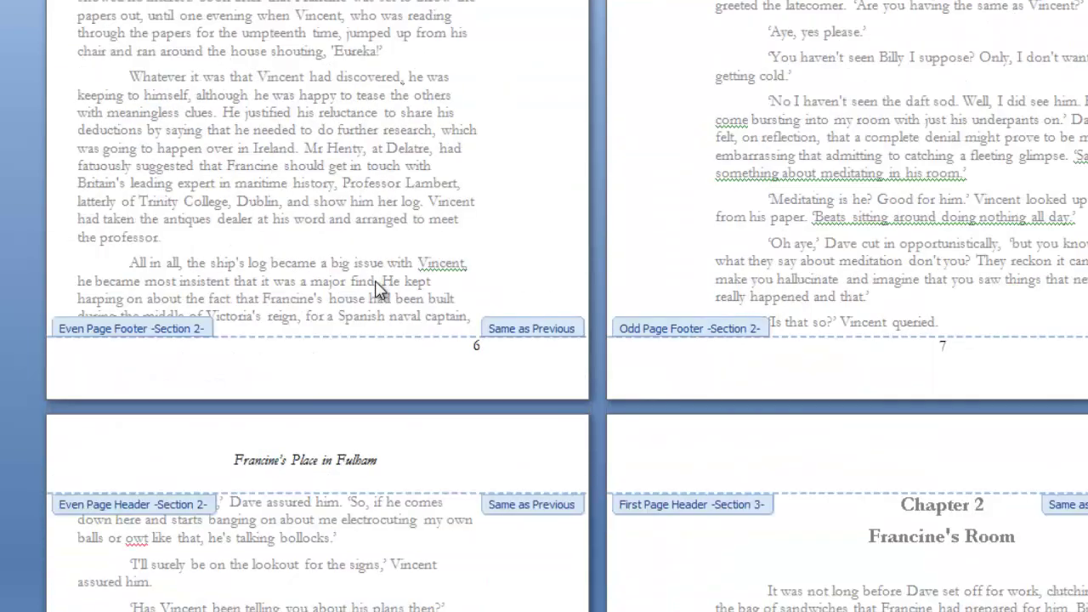
scroll(375, 289, down, 8)
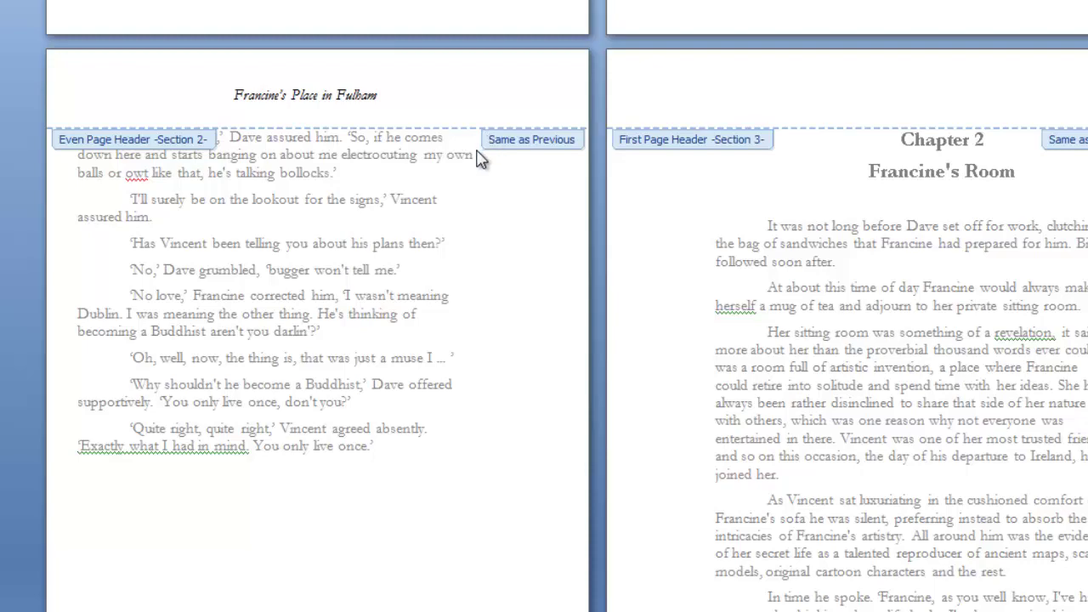
scroll(481, 160, down, 9)
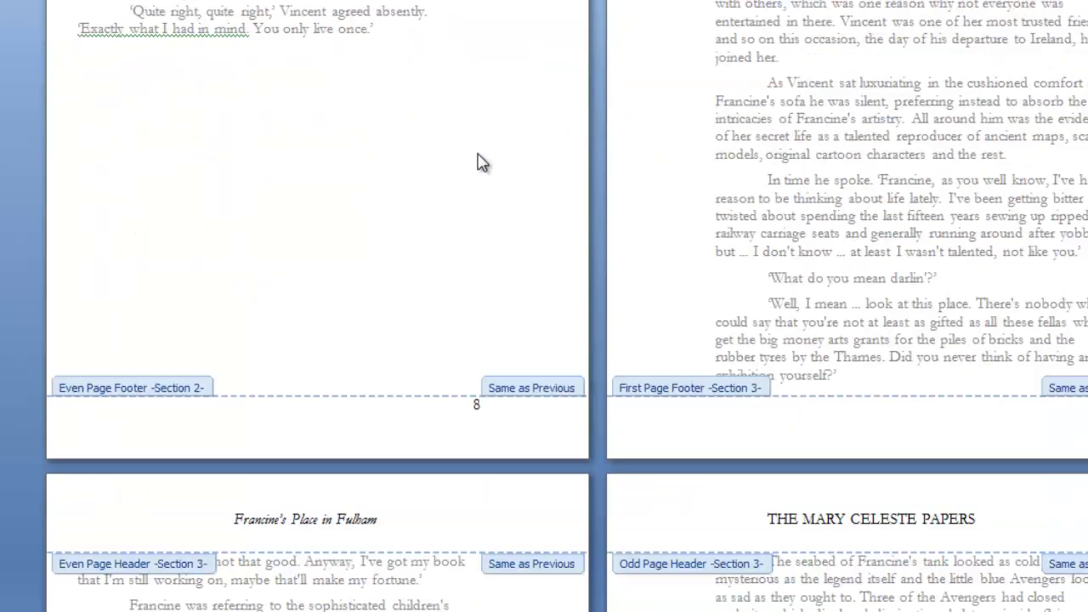
scroll(481, 163, down, 6)
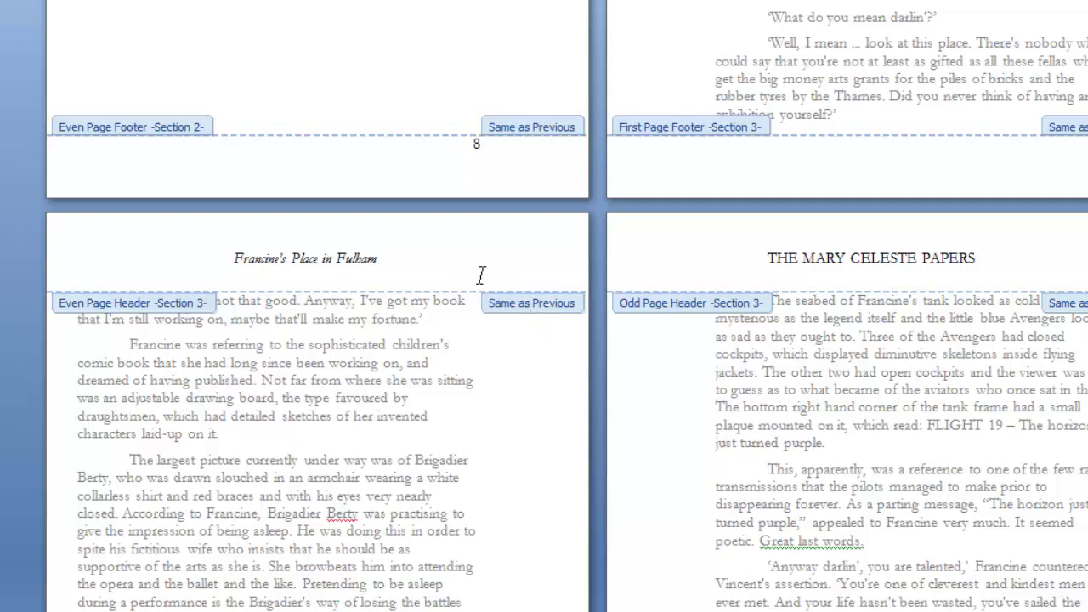
scroll(479, 280, down, 6)
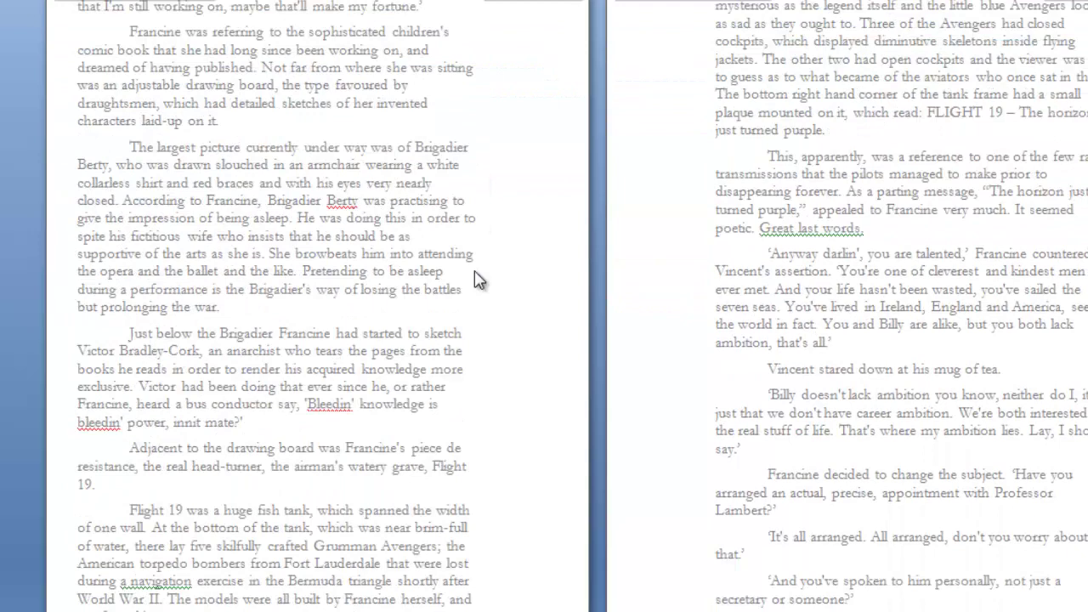
scroll(478, 279, up, 4)
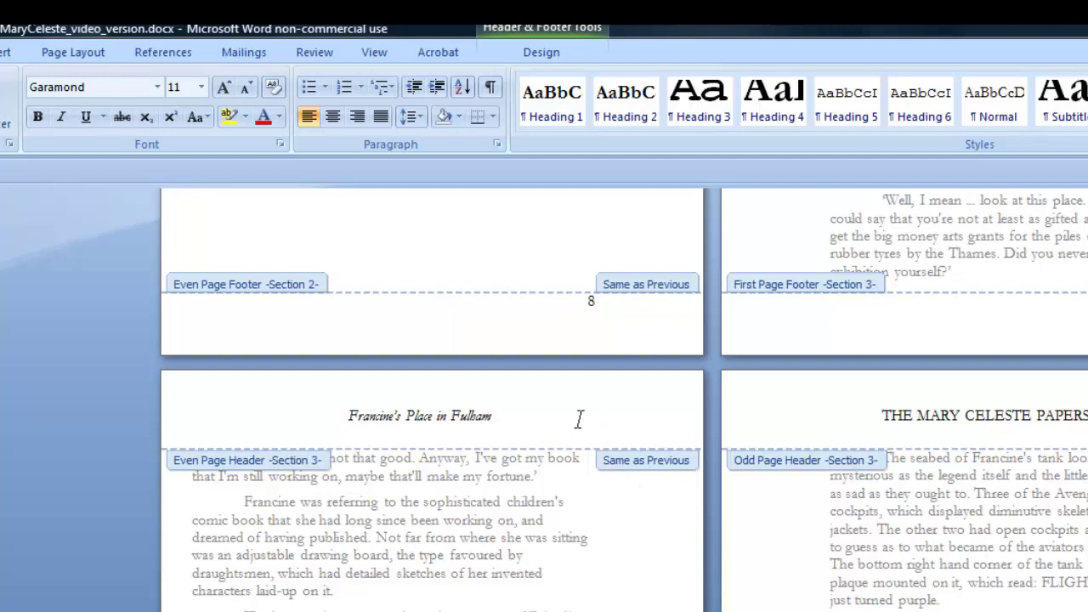
click(443, 414)
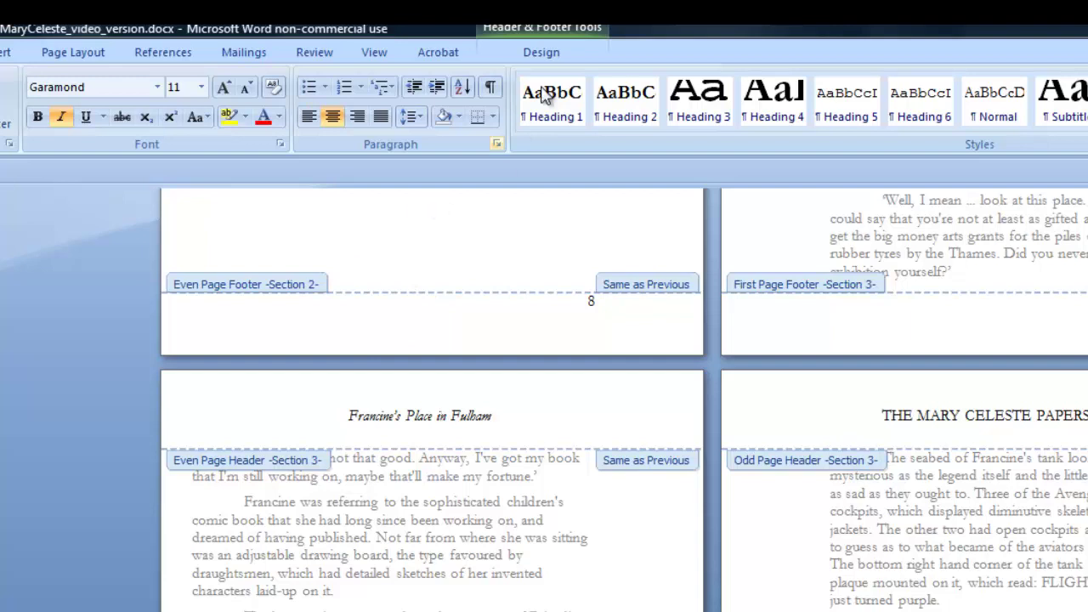
Turn off Link to Previous for Chapter 2's even-page header
click(554, 59)
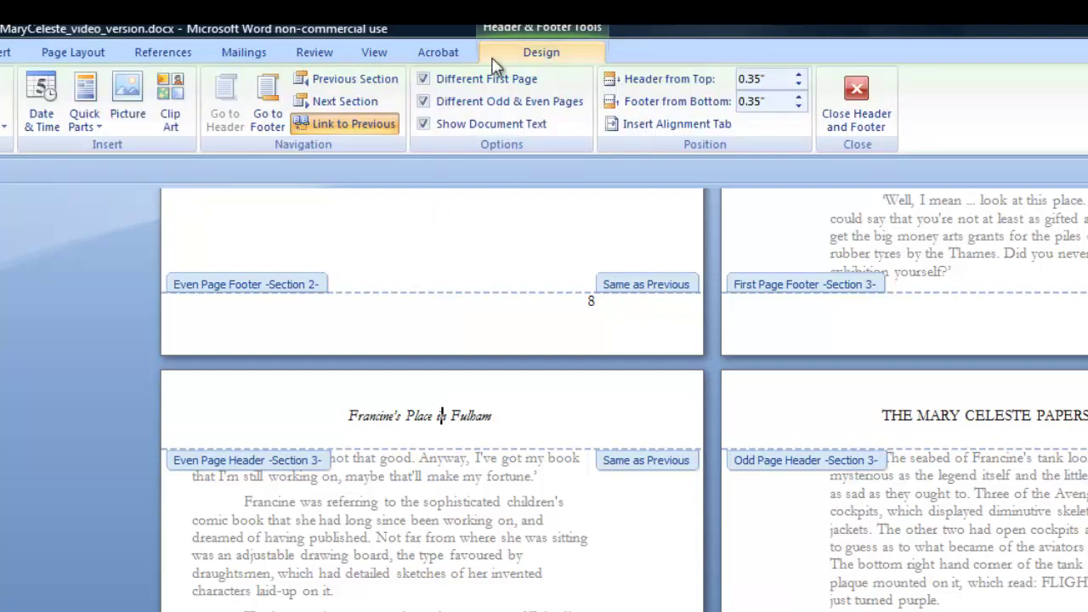
click(335, 126)
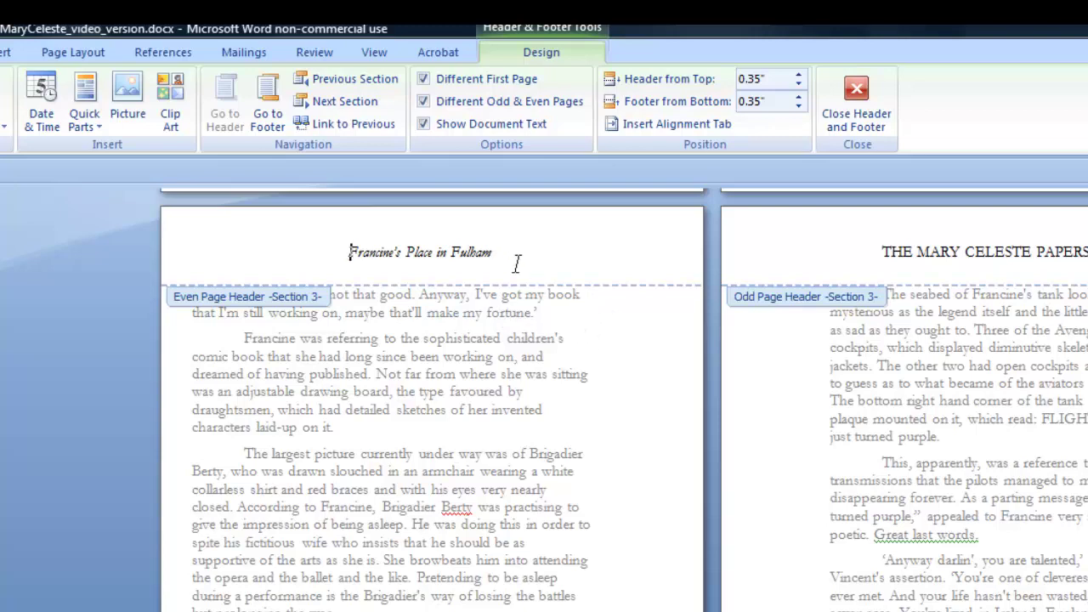
scroll(514, 265, up, 10)
scroll(537, 282, up, 8)
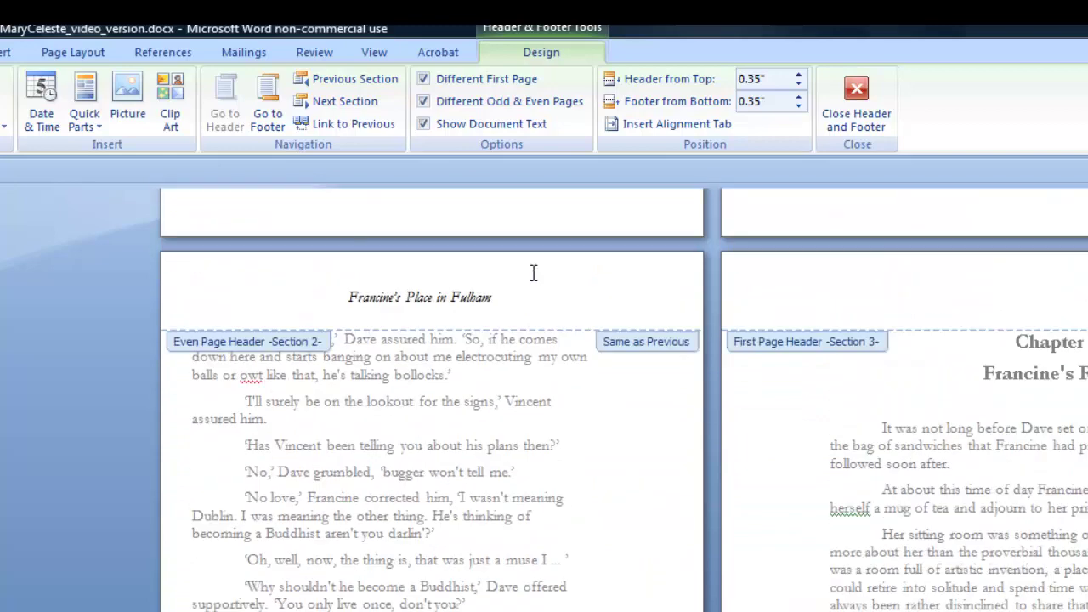
scroll(532, 272, down, 11)
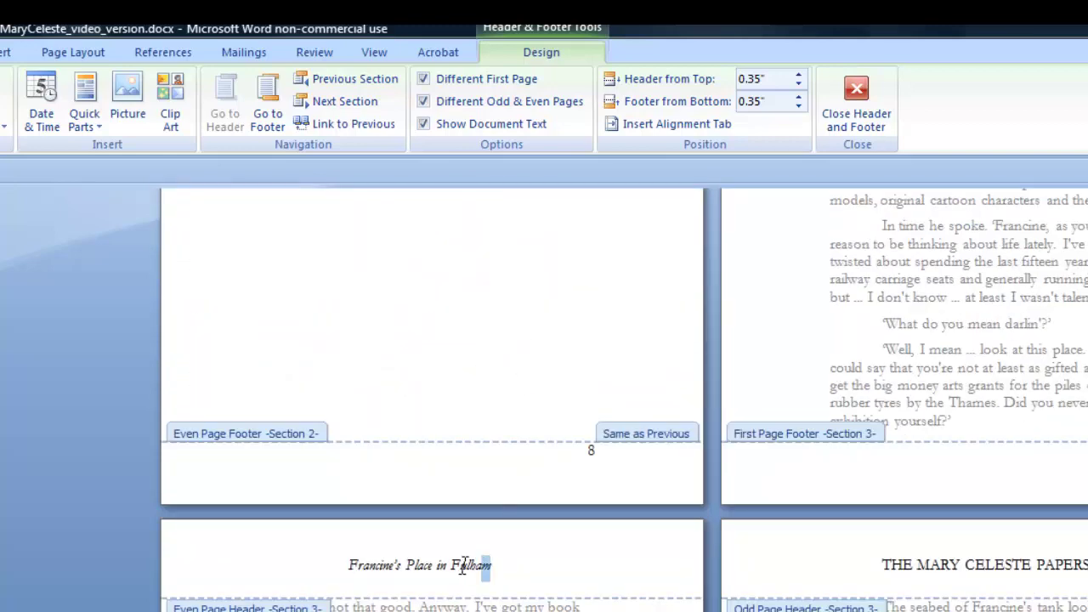
Replace 'Place in Fulham' with 'Room' so the header reads Francine's Room
drag(491, 566, 430, 563)
text(Room)
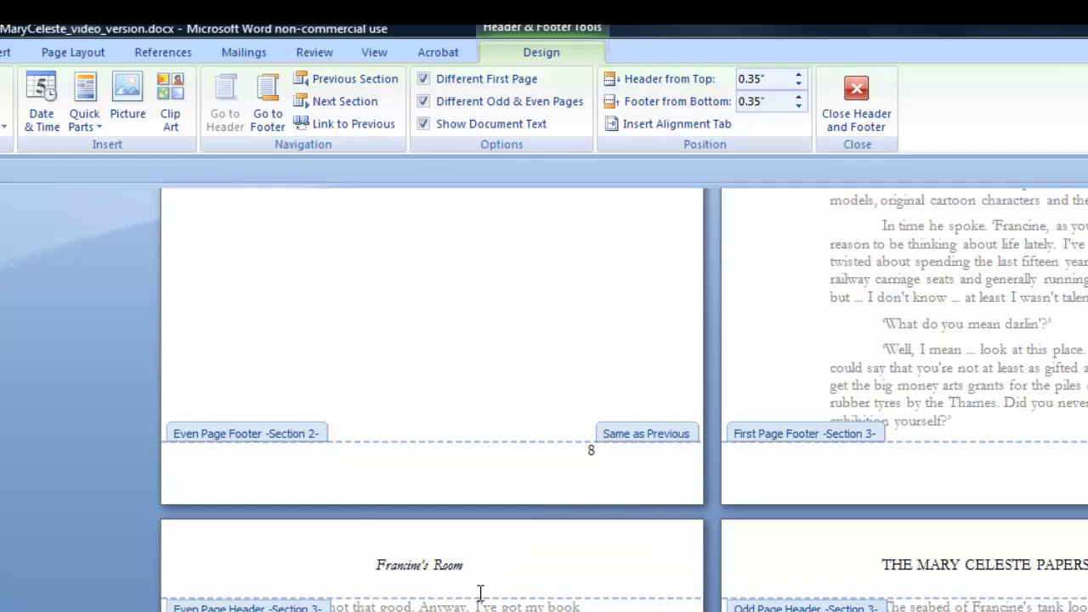
scroll(484, 594, up, 1)
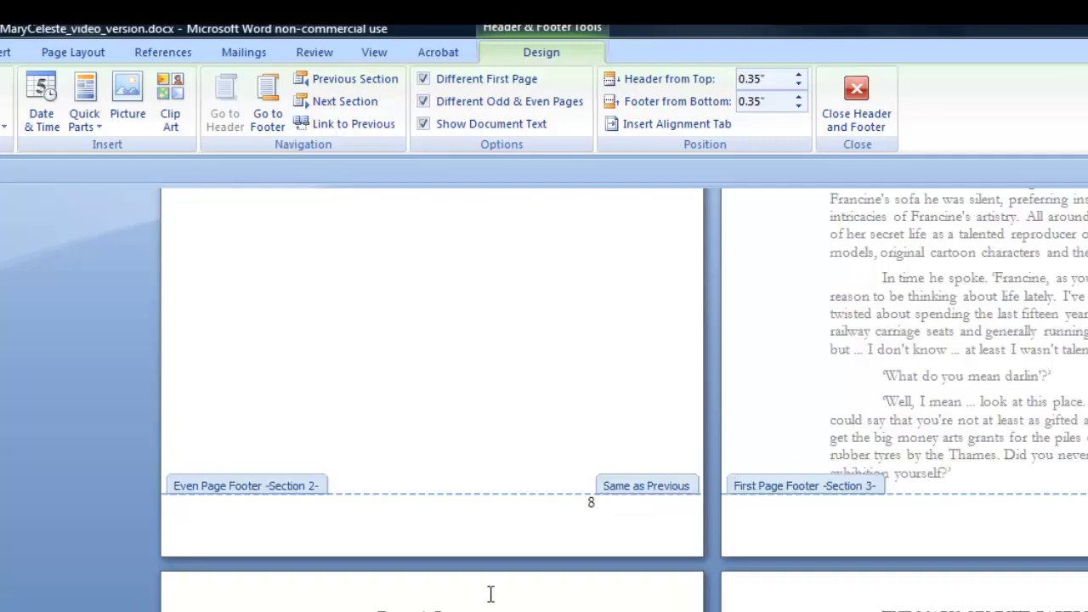
scroll(500, 598, up, 5)
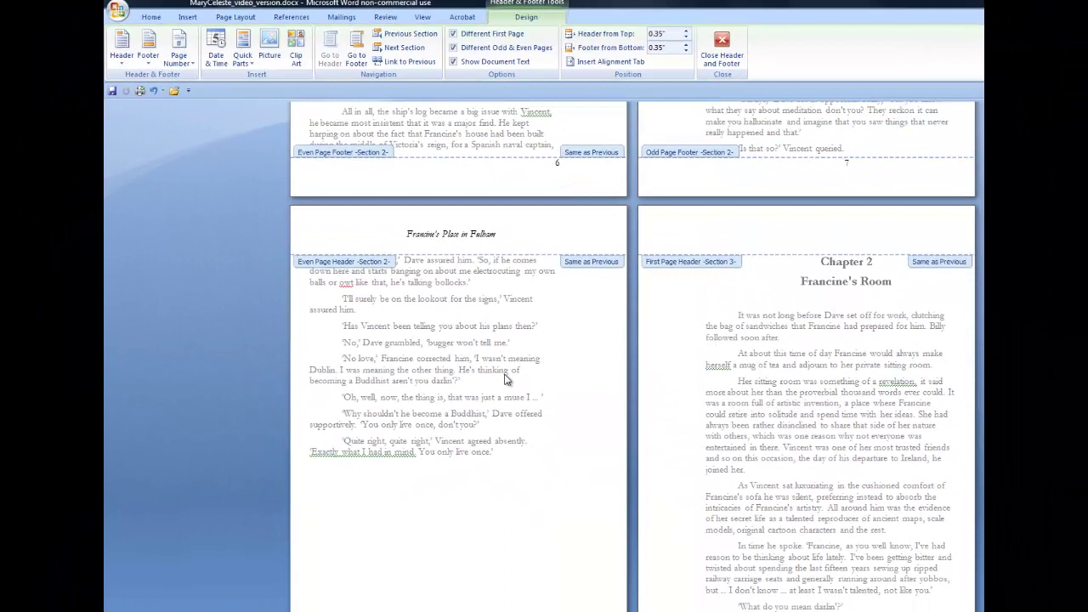
scroll(506, 379, up, 1)
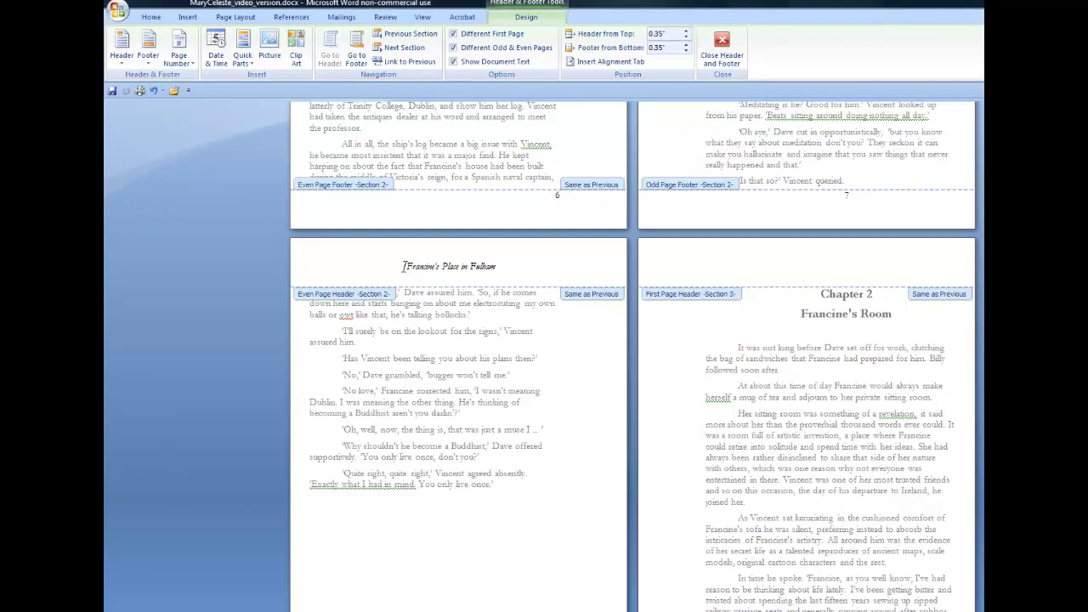
drag(404, 266, 496, 270)
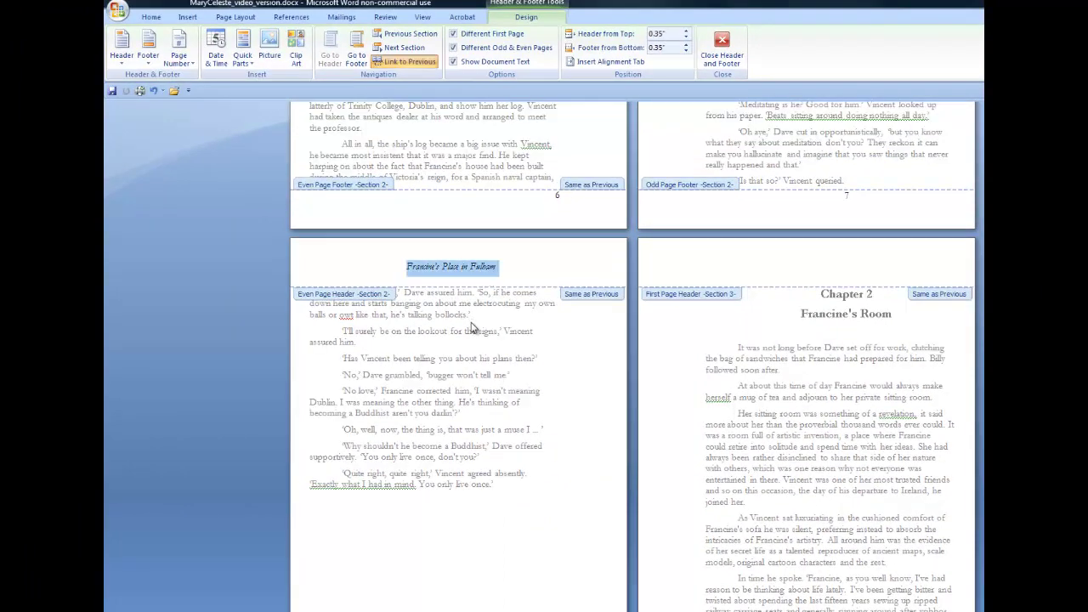
scroll(474, 330, up, 12)
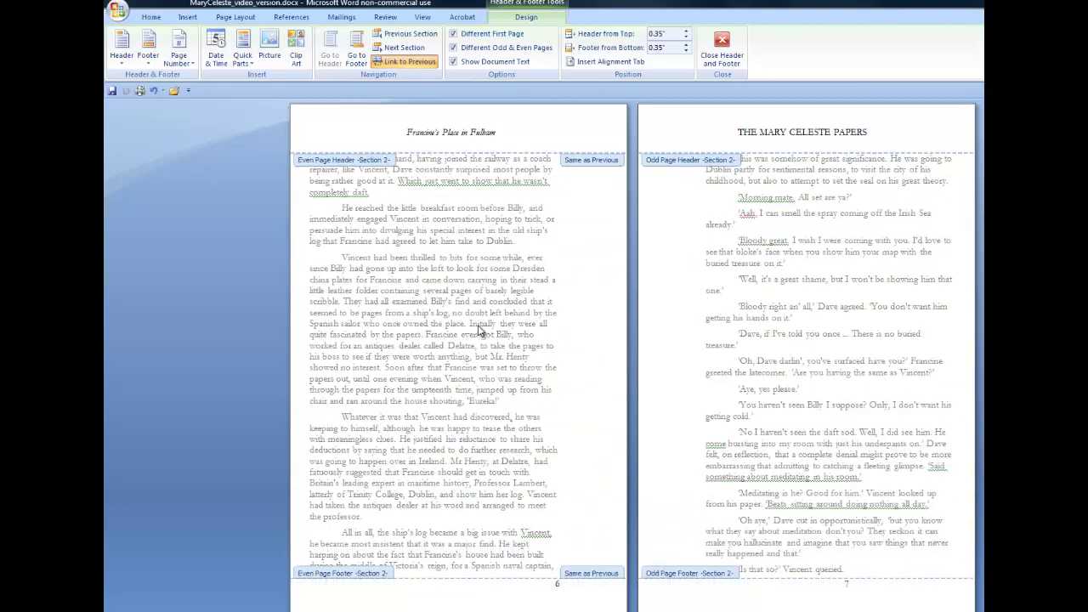
scroll(481, 331, down, 15)
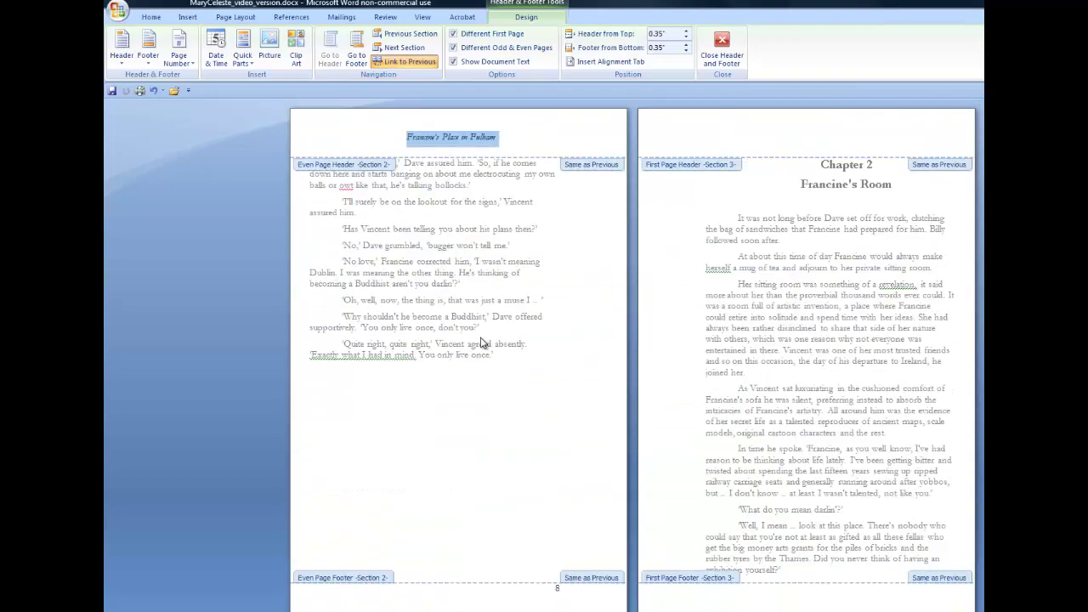
scroll(480, 343, down, 13)
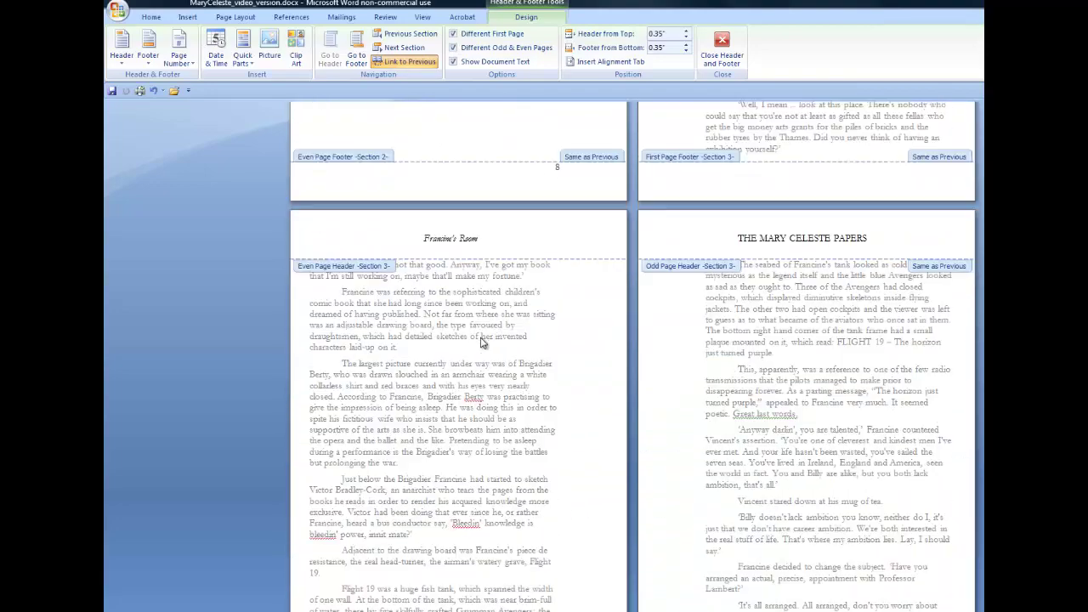
drag(732, 238, 869, 240)
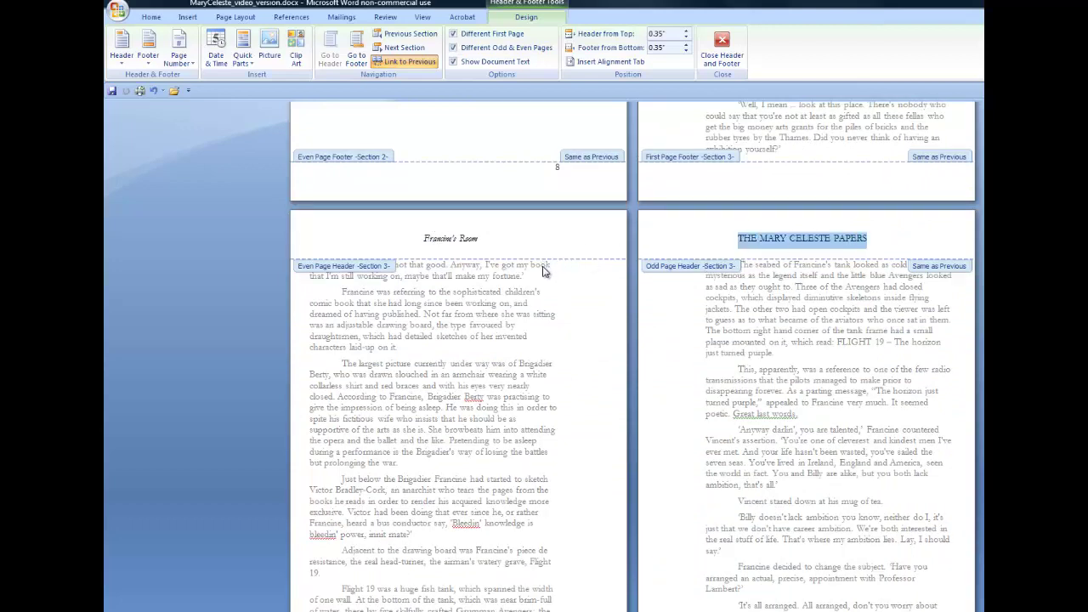
scroll(549, 272, down, 2)
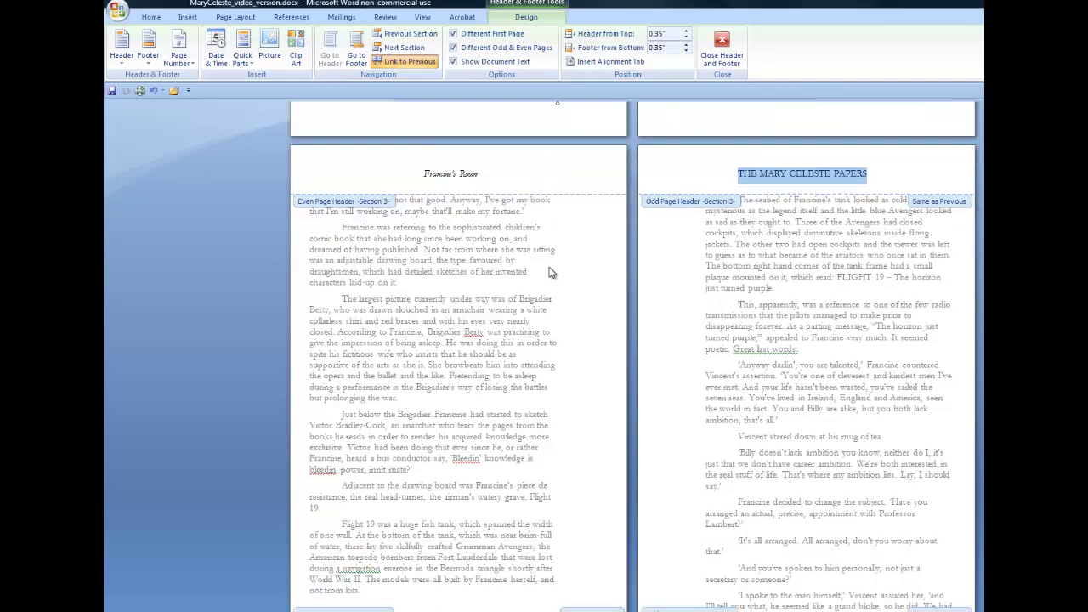
triple_click(423, 173)
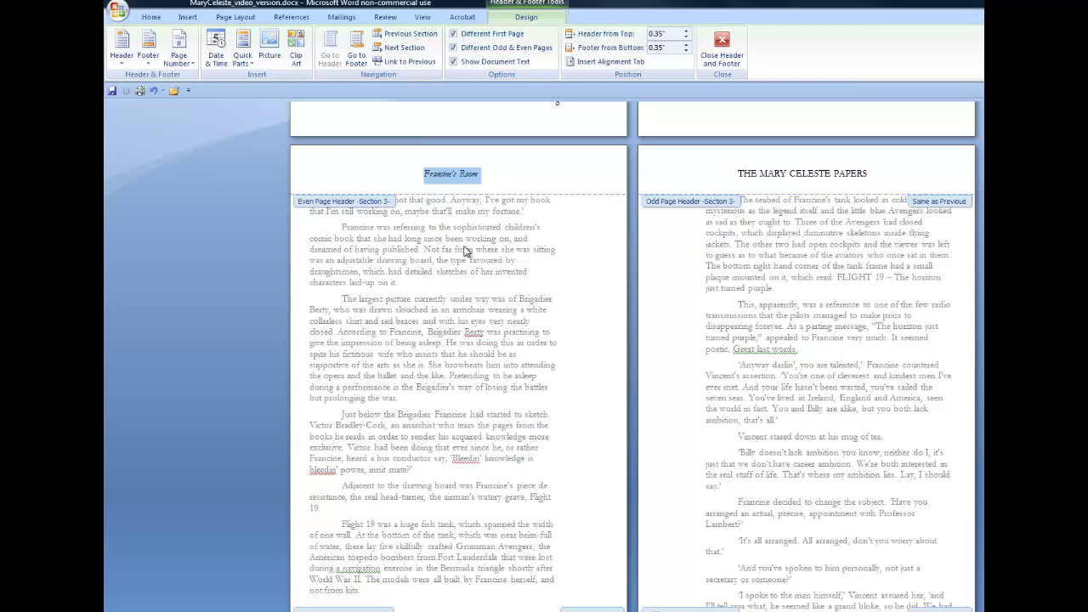
scroll(466, 251, down, 8)
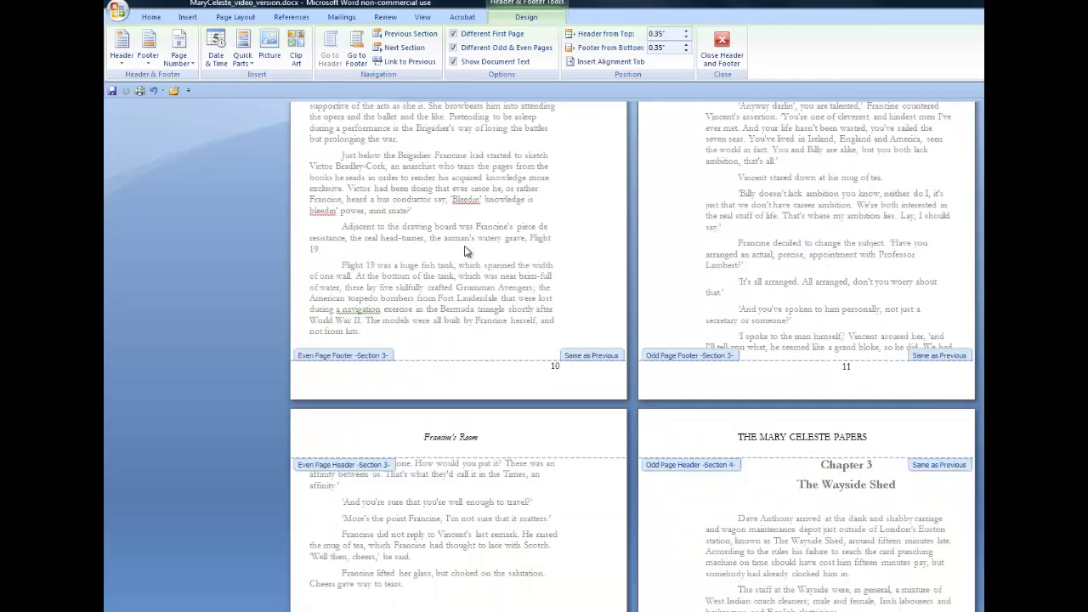
scroll(468, 268, down, 5)
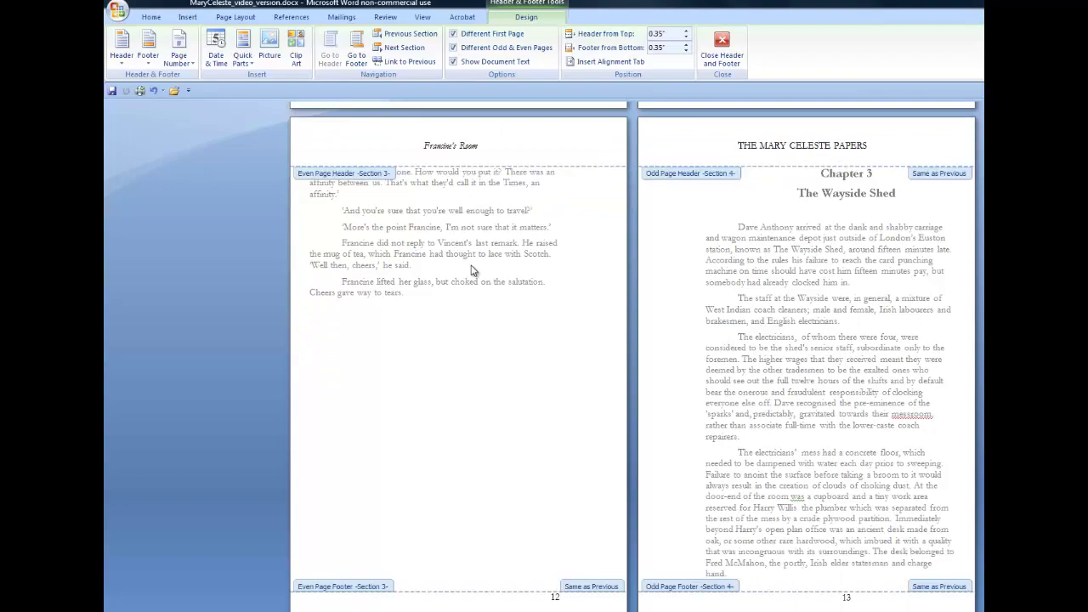
scroll(474, 270, down, 10)
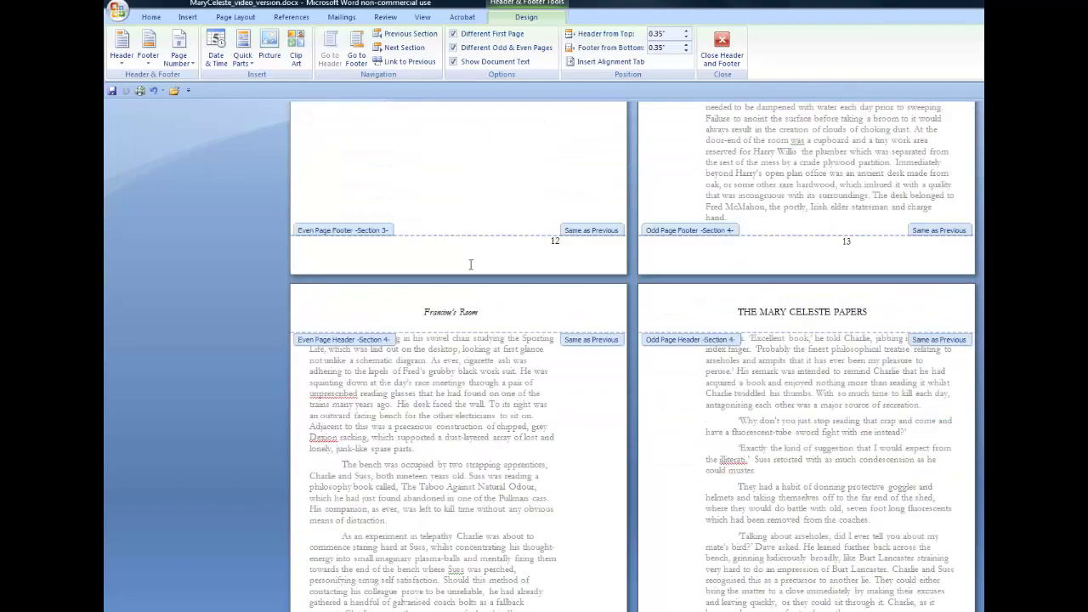
scroll(474, 270, down, 10)
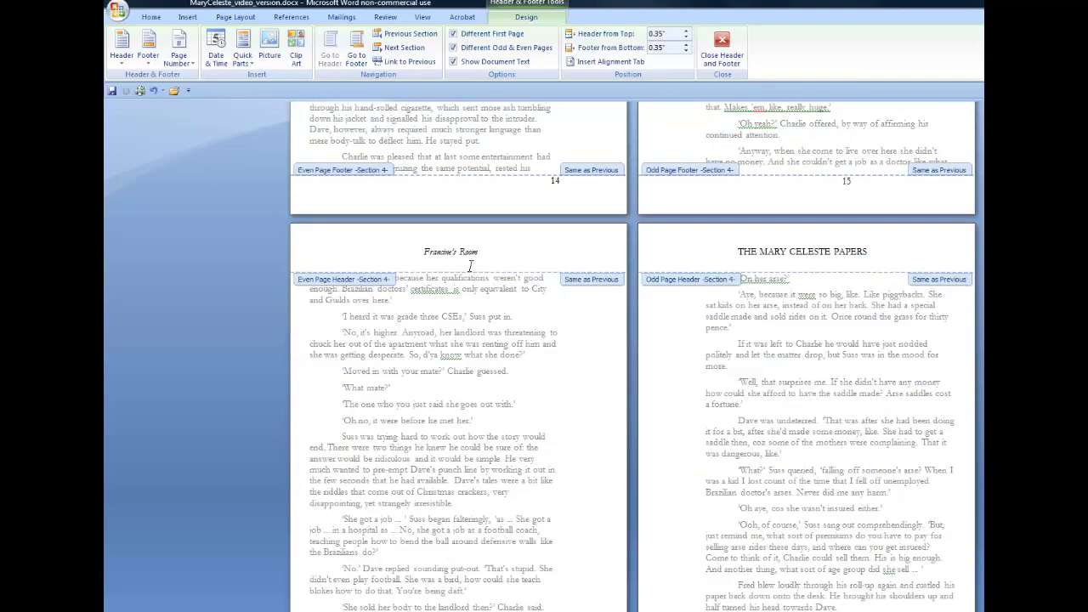
scroll(471, 266, up, 10)
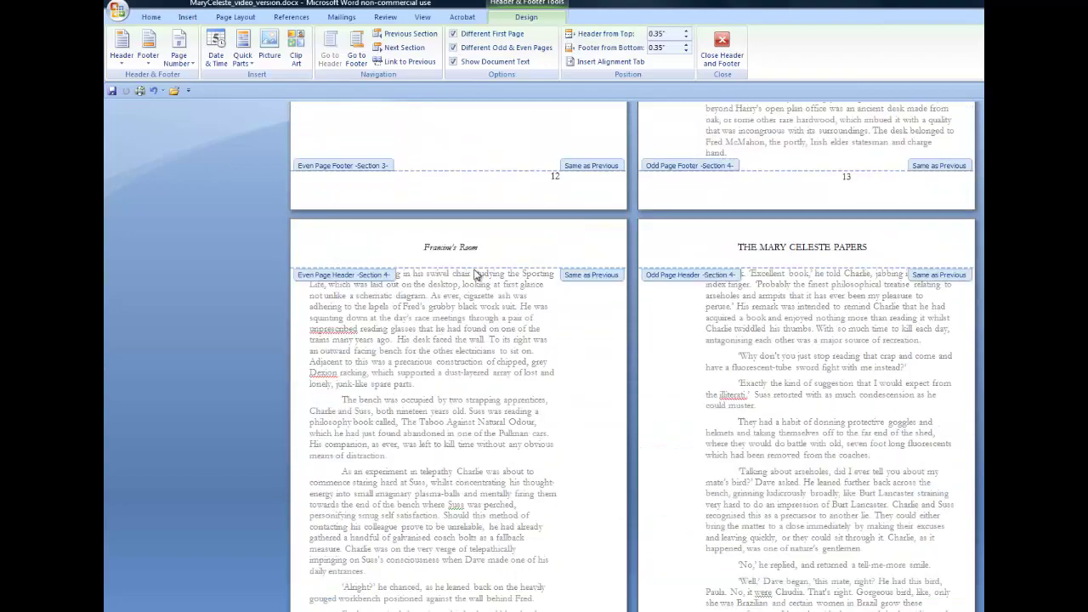
scroll(474, 272, up, 10)
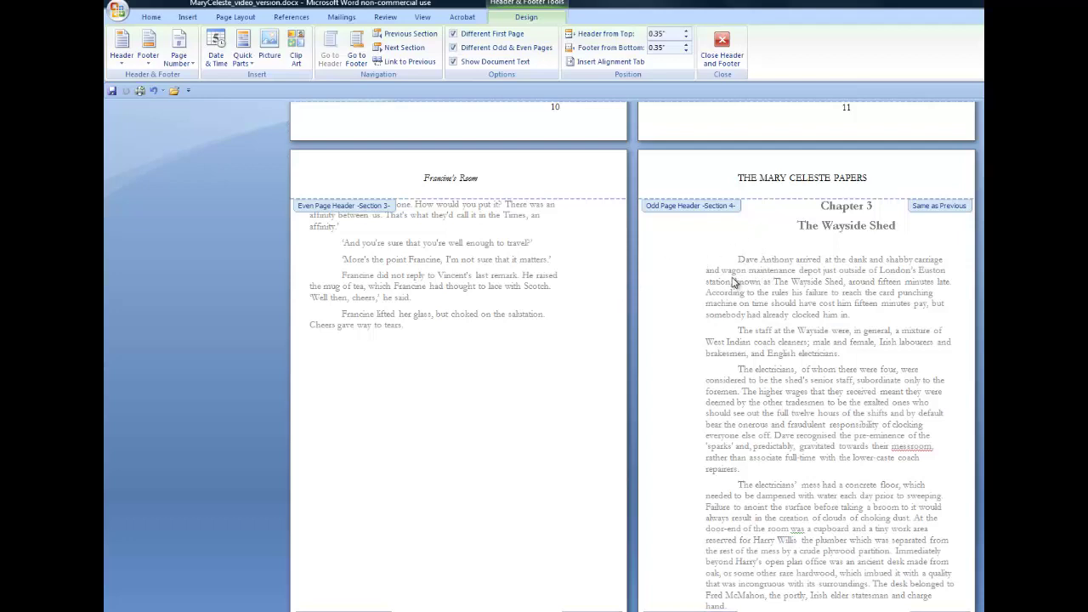
Unlink page 14's even-page header from the previous section
scroll(595, 308, down, 2)
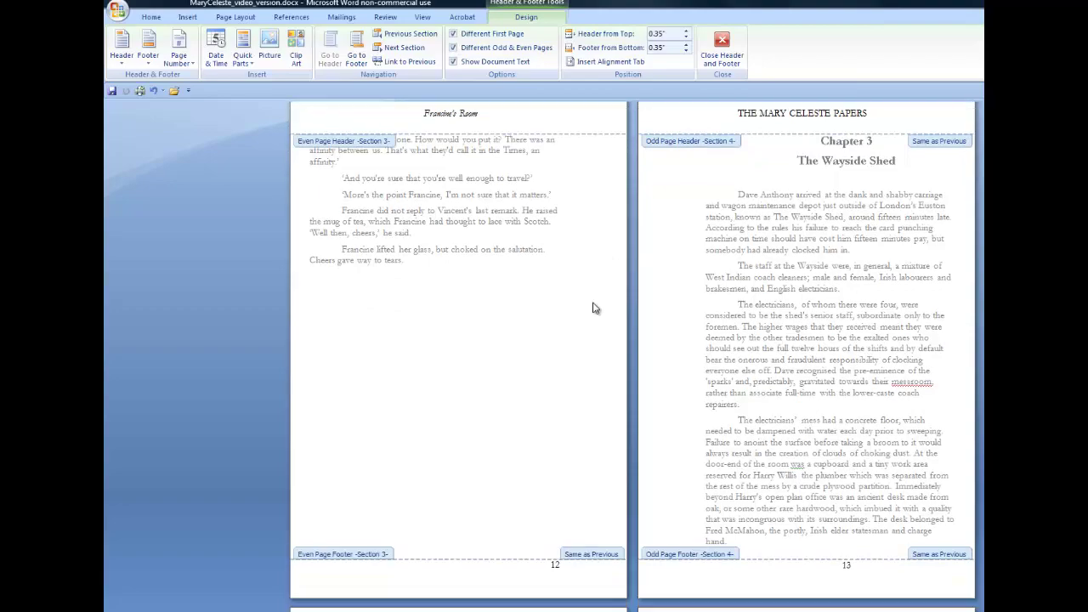
scroll(595, 308, down, 4)
scroll(598, 308, down, 12)
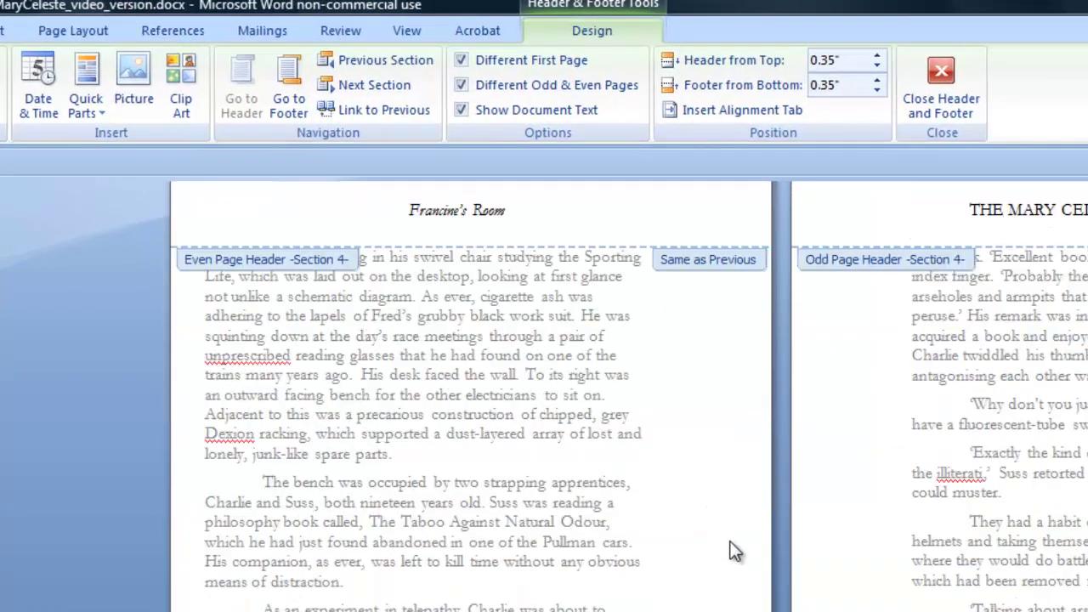
scroll(736, 551, up, 7)
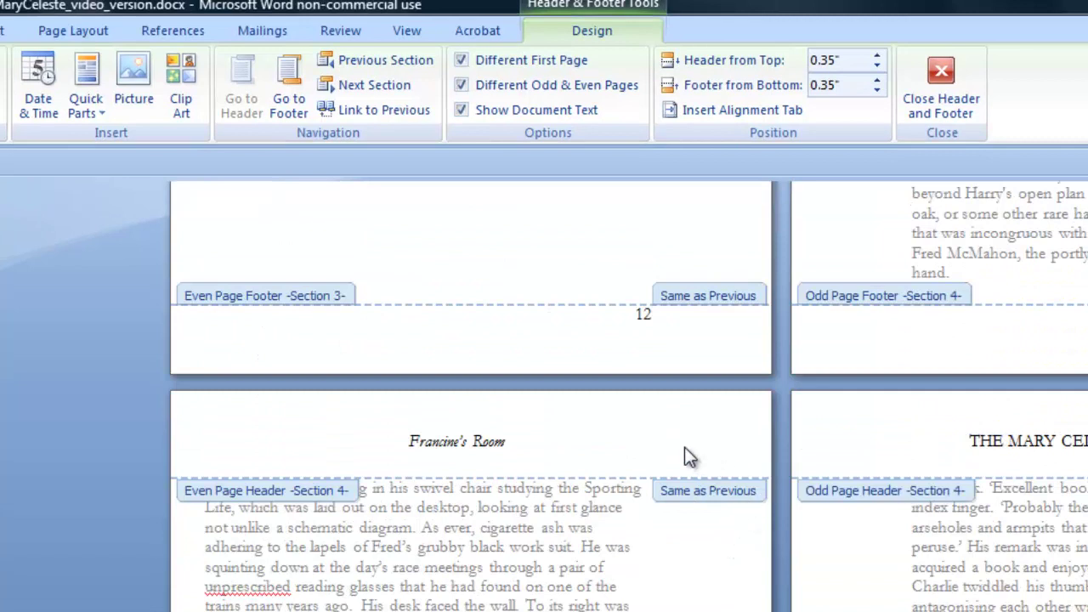
click(616, 438)
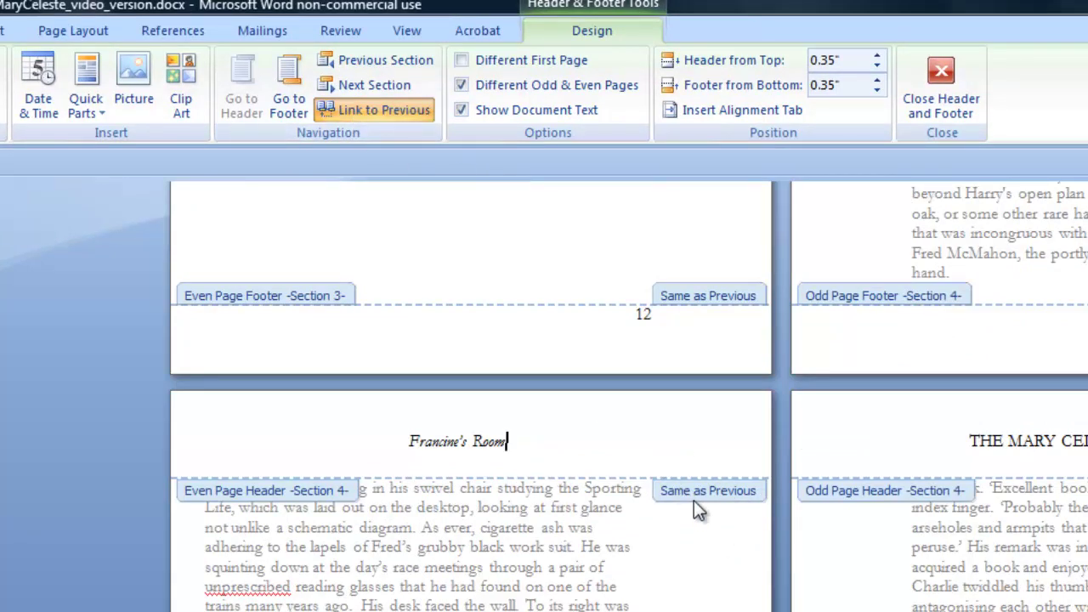
click(364, 110)
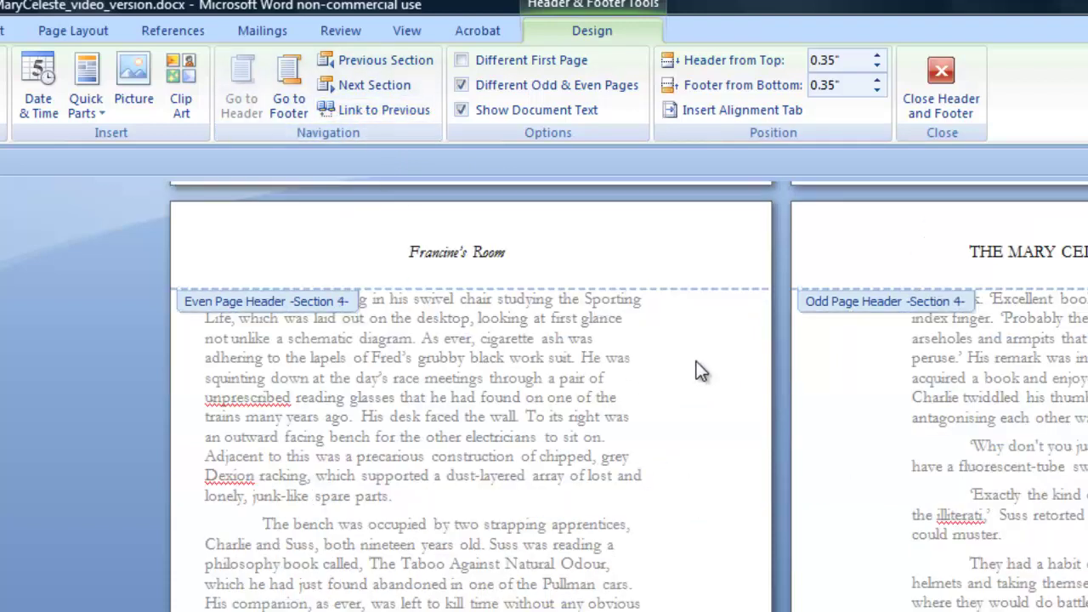
Replace 'Francine's Room' with 'The Wayside Shed' in that header
scroll(689, 366, up, 1)
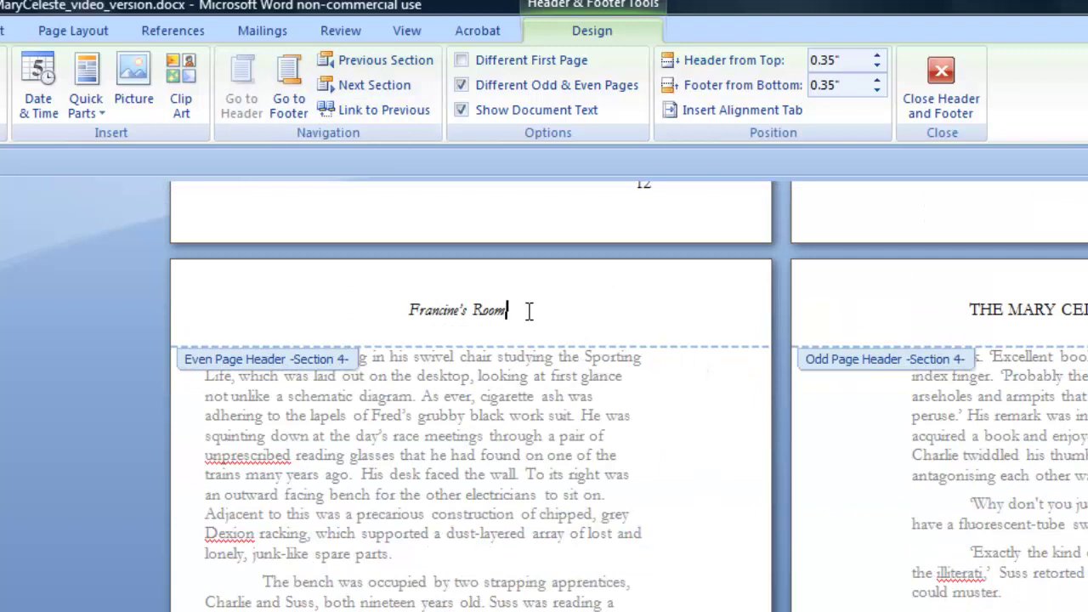
drag(528, 311, 411, 310)
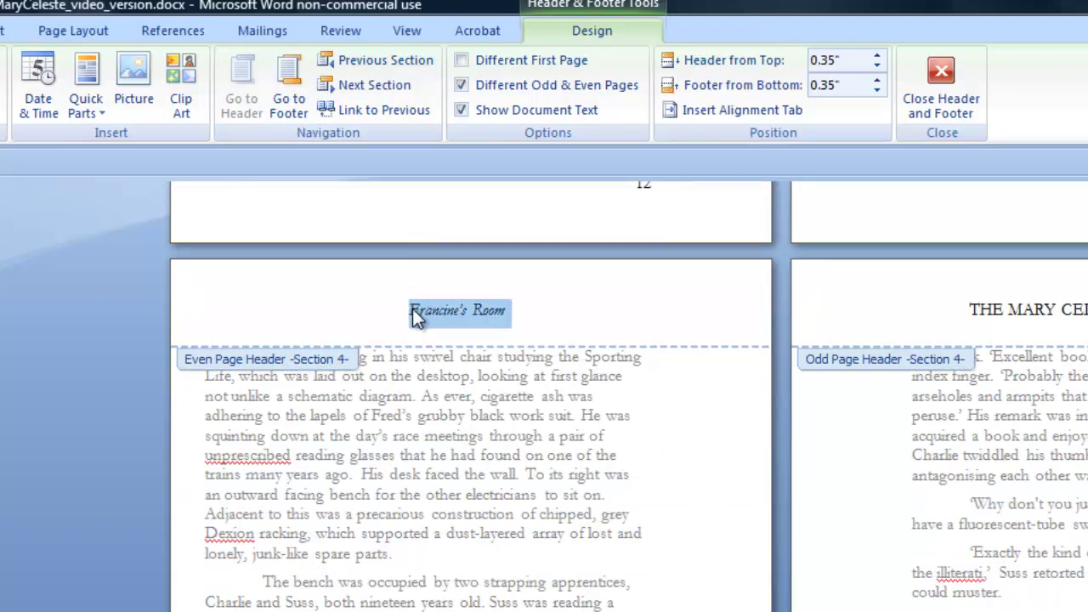
text(The Wayside)
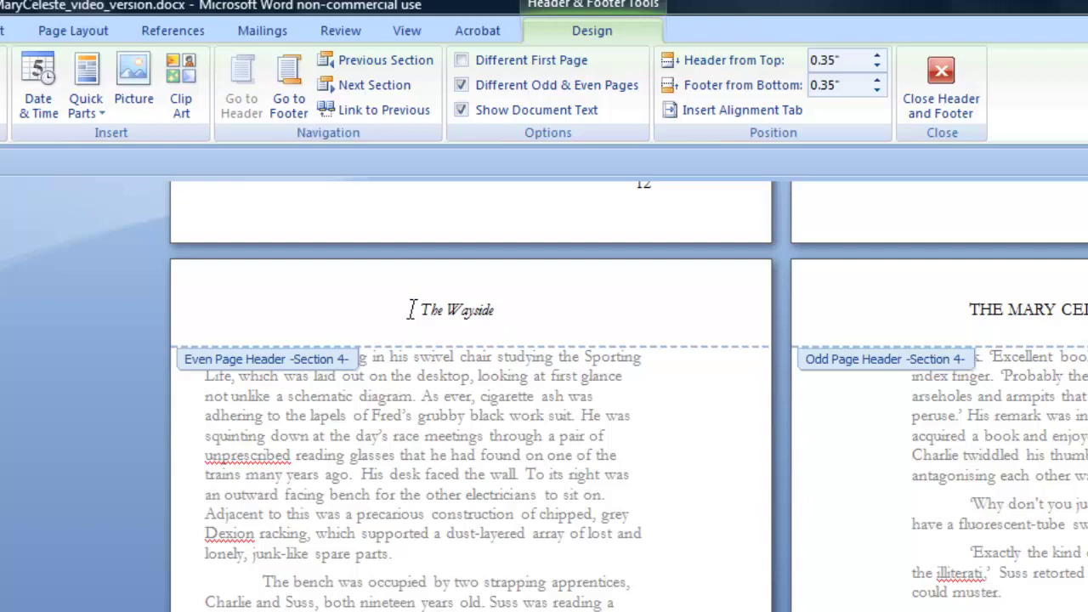
text( Shed)
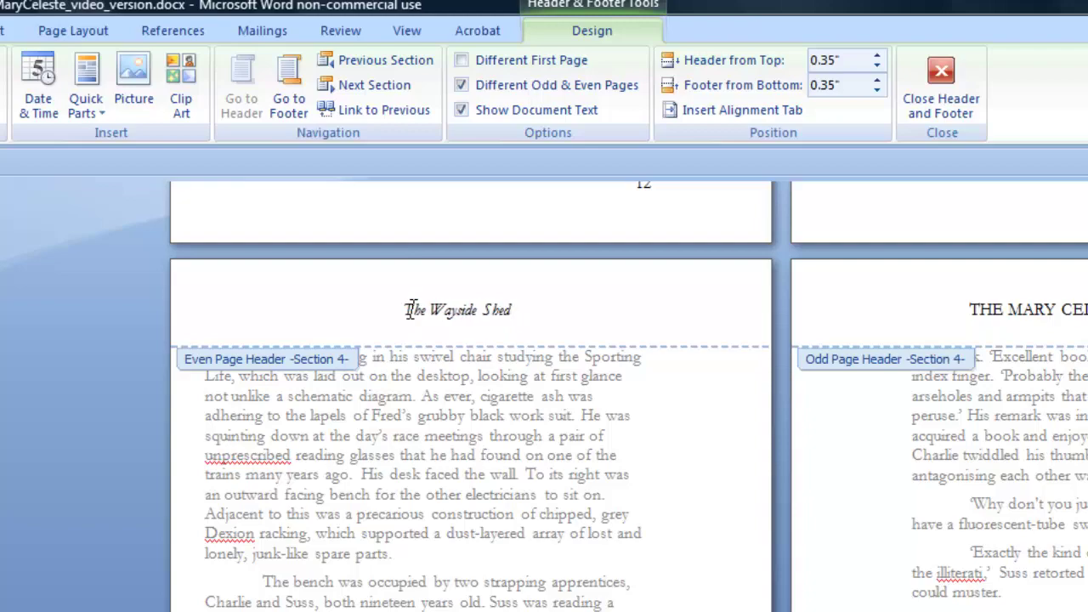
Enable Different First Page for Chapter 3's section so its opening header is empty
scroll(429, 391, up, 10)
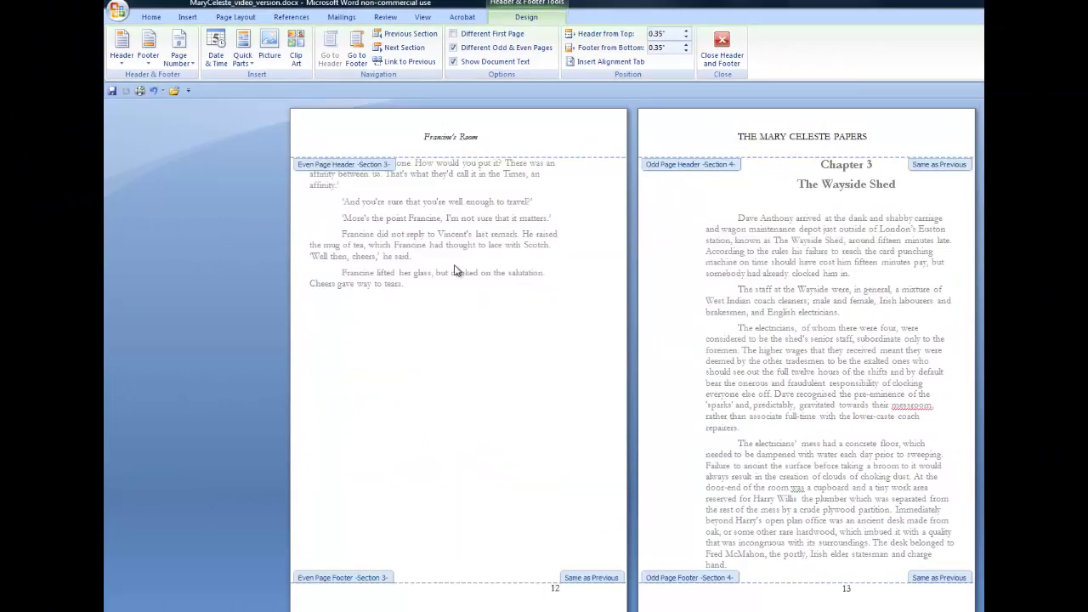
triple_click(448, 137)
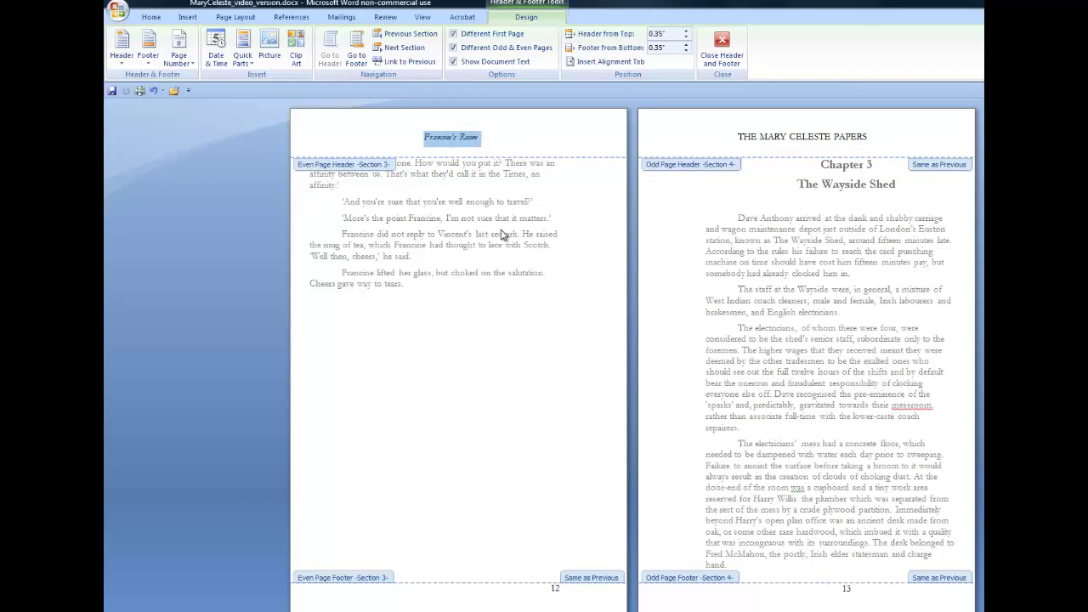
click(733, 136)
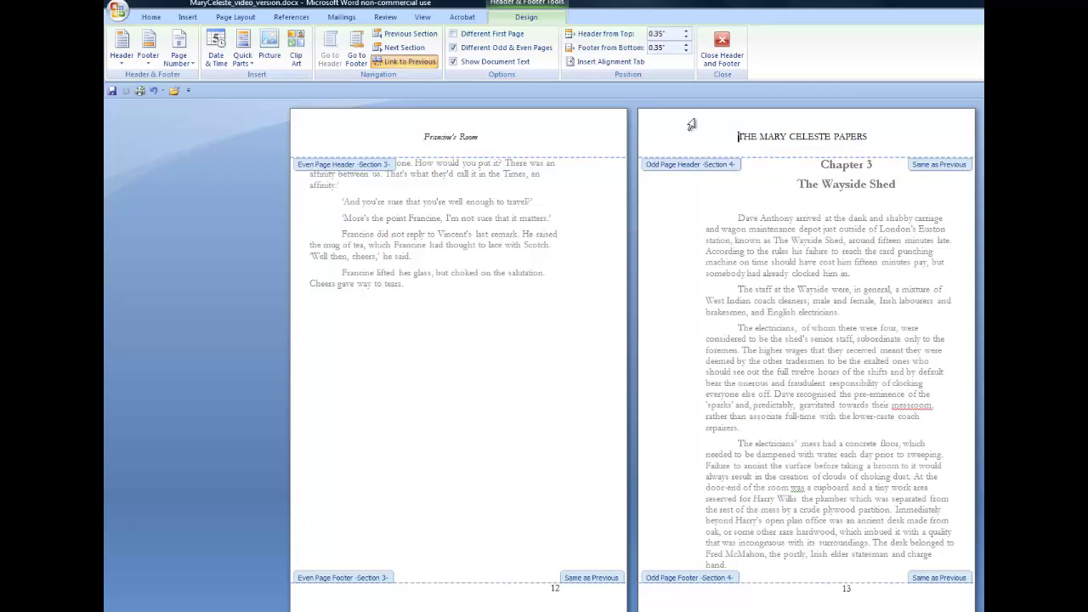
click(456, 38)
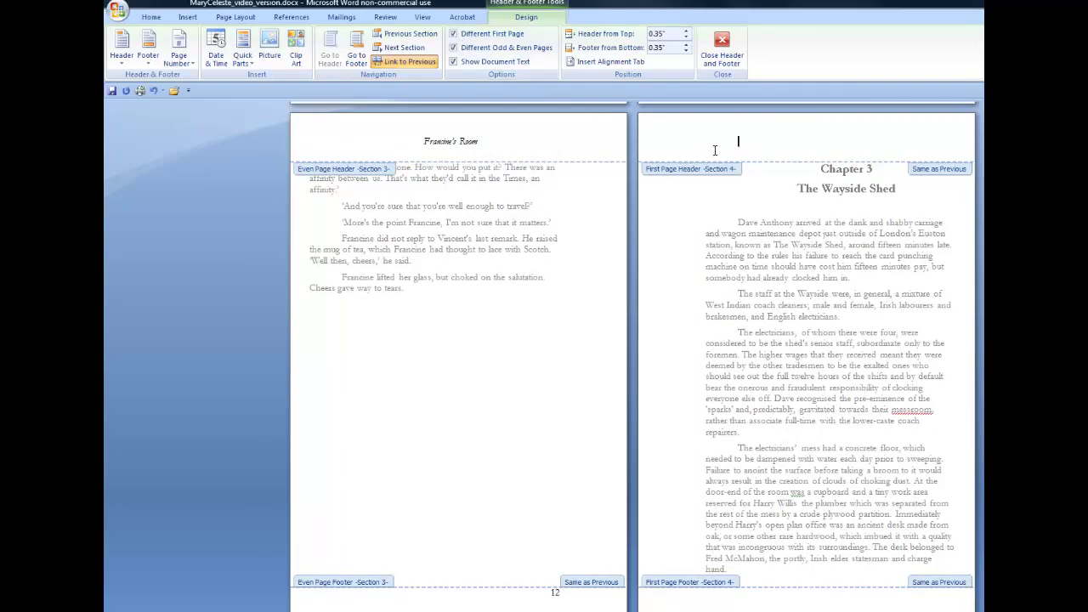
Check pages 14–17 show The Wayside Shed, then select page 16's footer page number
scroll(717, 155, down, 10)
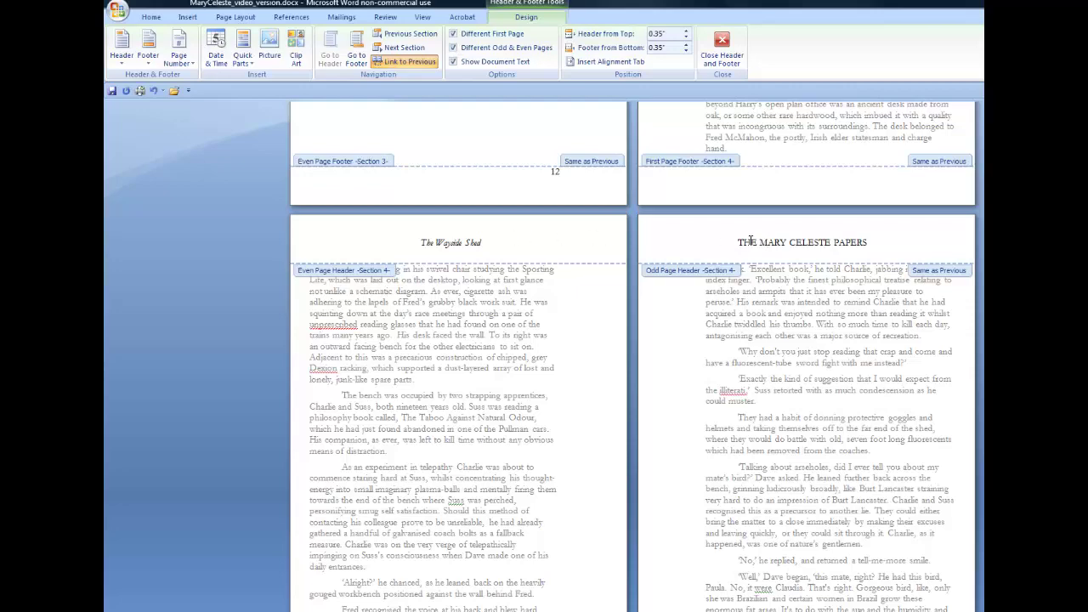
scroll(736, 242, down, 3)
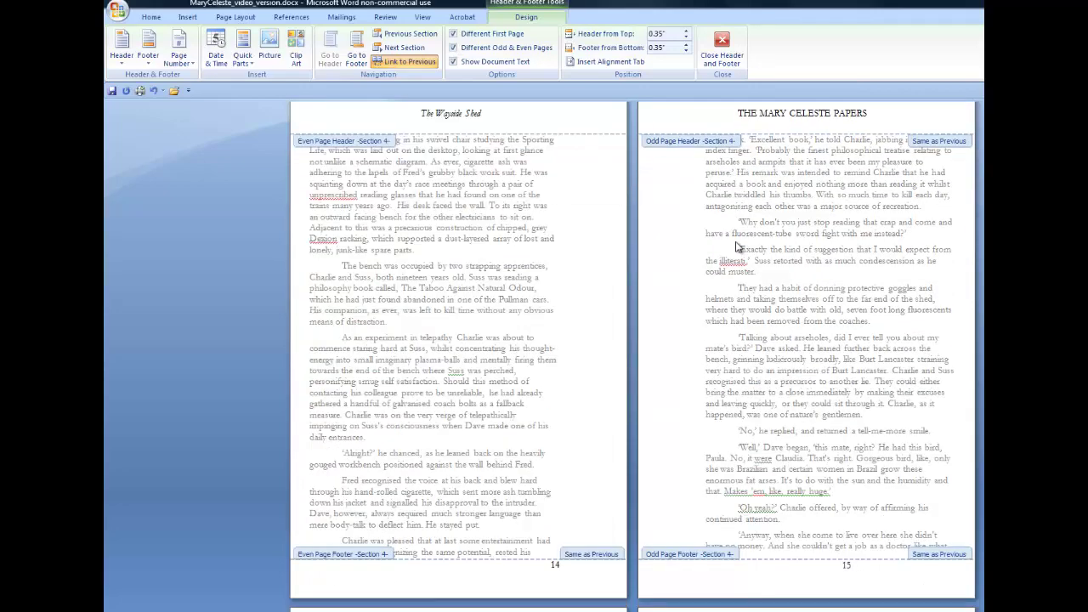
scroll(736, 246, down, 12)
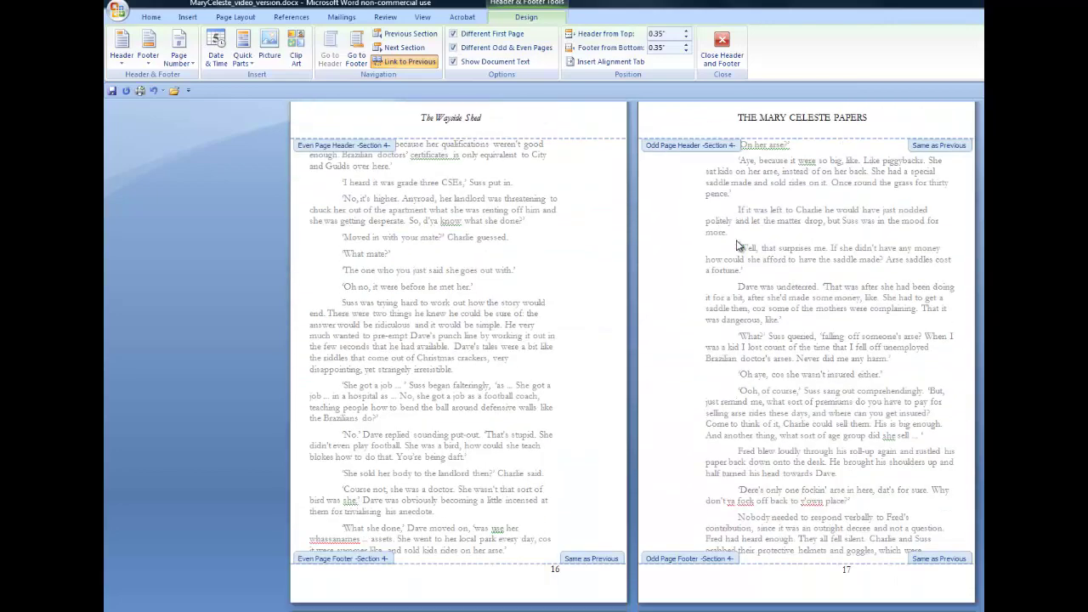
scroll(737, 246, down, 3)
scroll(738, 245, down, 2)
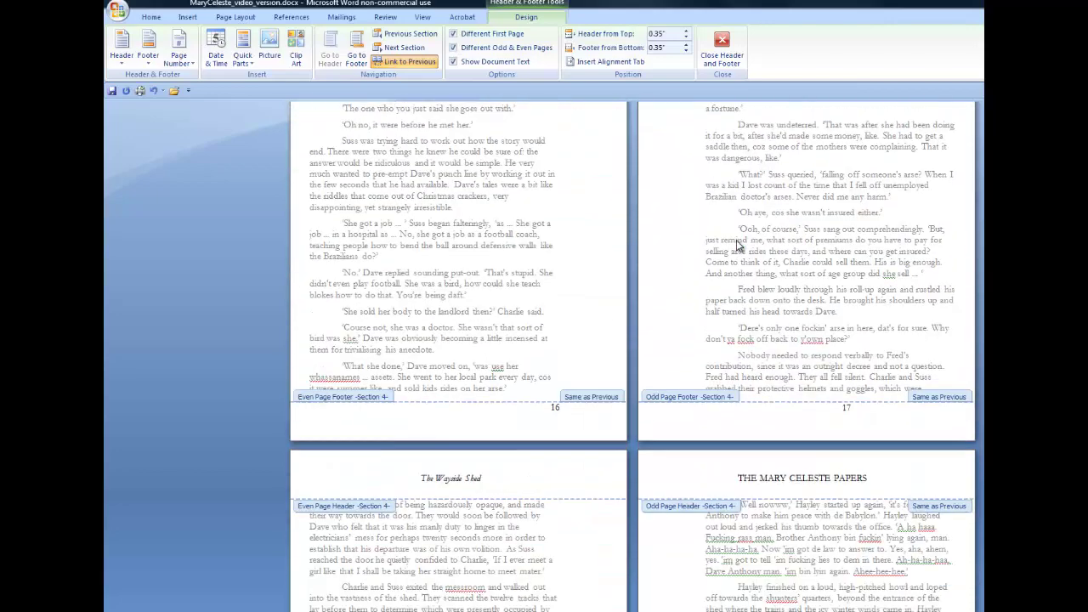
click(575, 411)
click(554, 407)
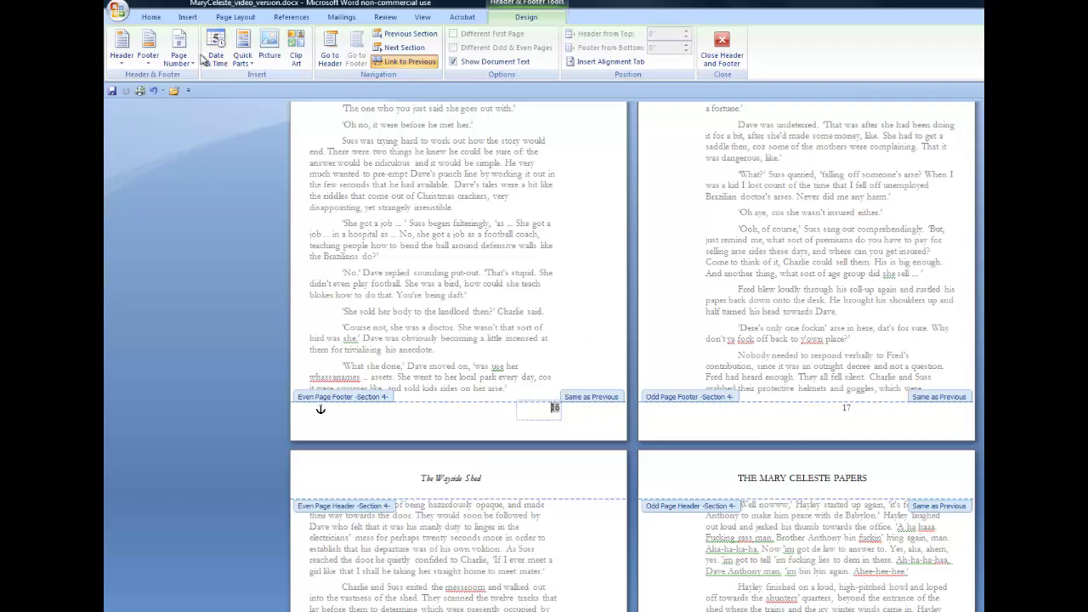
Delete the page number 16 box from the even-page footer and scroll to confirm it is empty
click(155, 20)
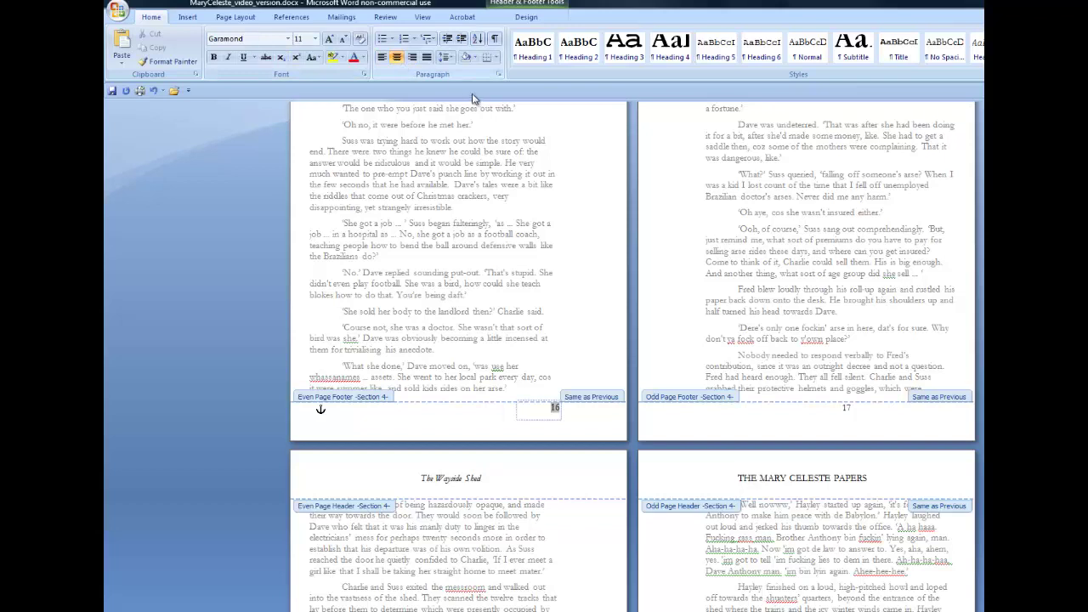
click(517, 415)
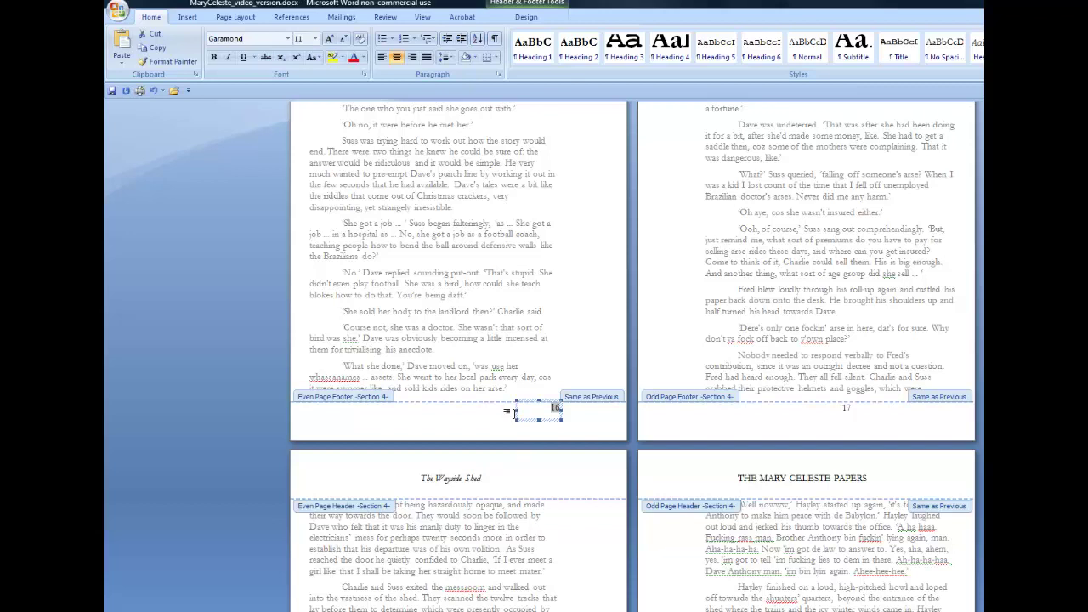
key(Delete)
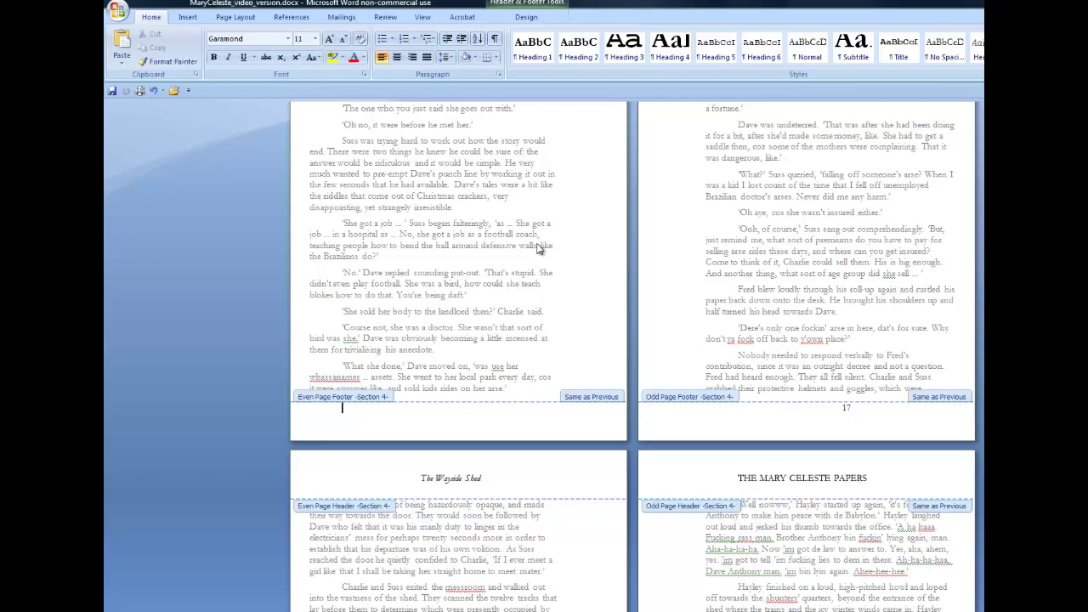
scroll(541, 248, down, 3)
scroll(541, 248, down, 4)
scroll(541, 249, up, 11)
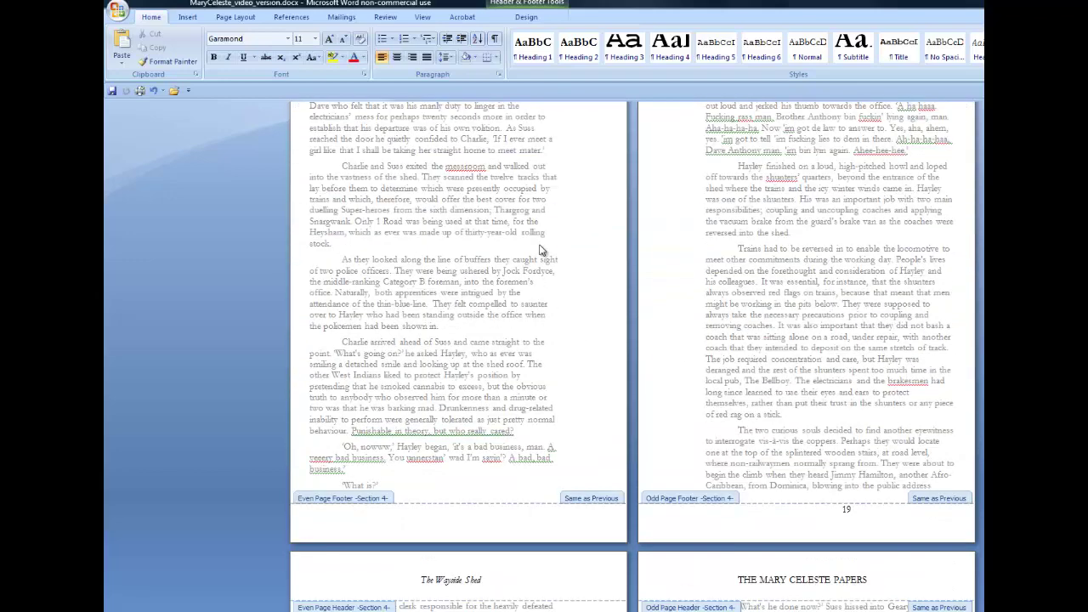
scroll(544, 251, down, 10)
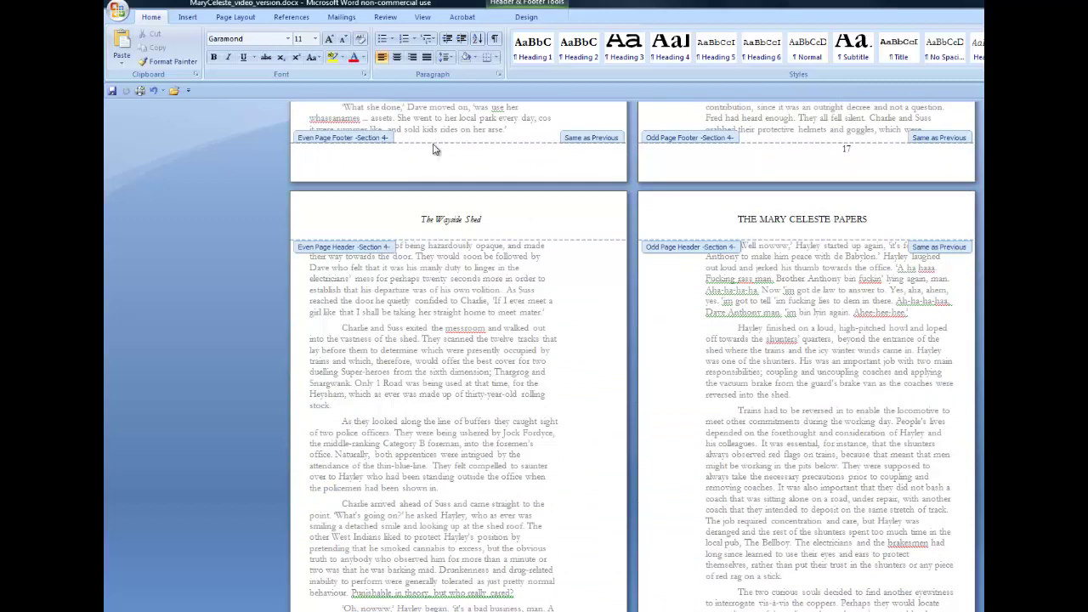
Insert a Plain Number 2 centred page number at the bottom of the even-page footer
click(527, 19)
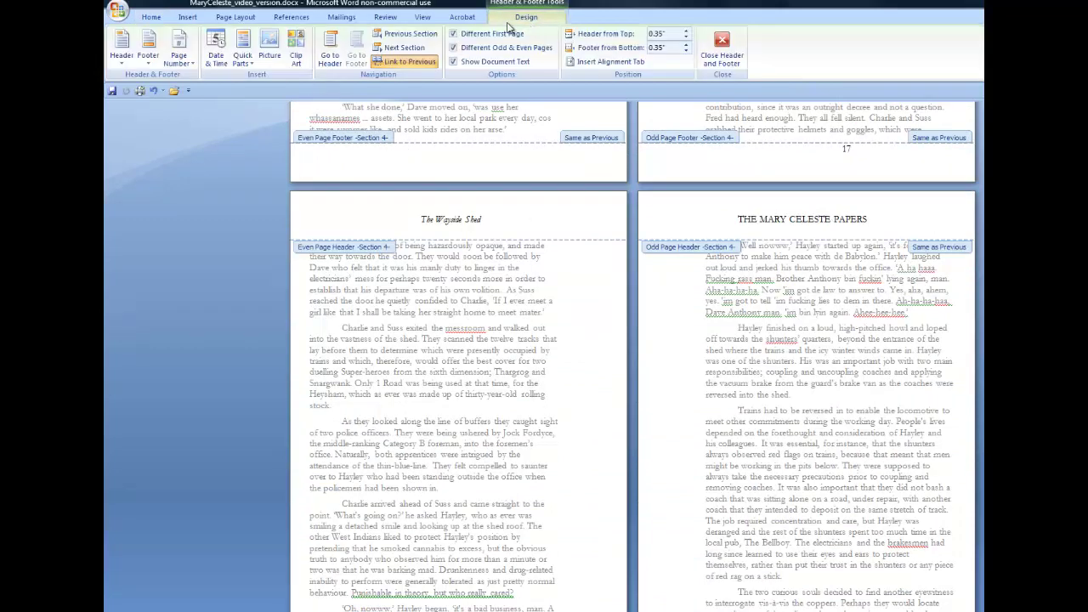
click(181, 59)
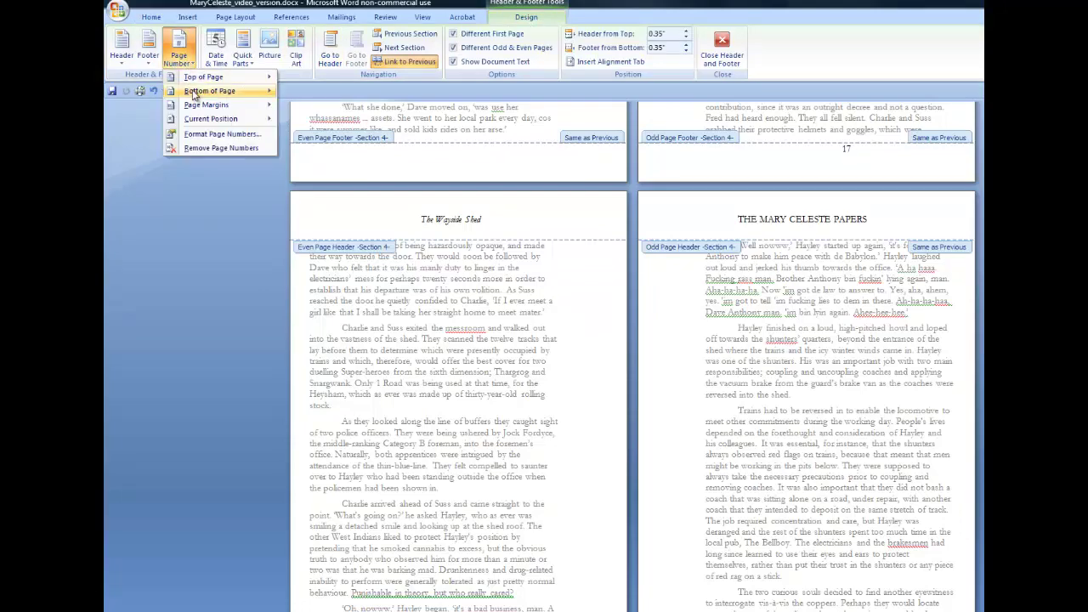
mouse_move(204, 91)
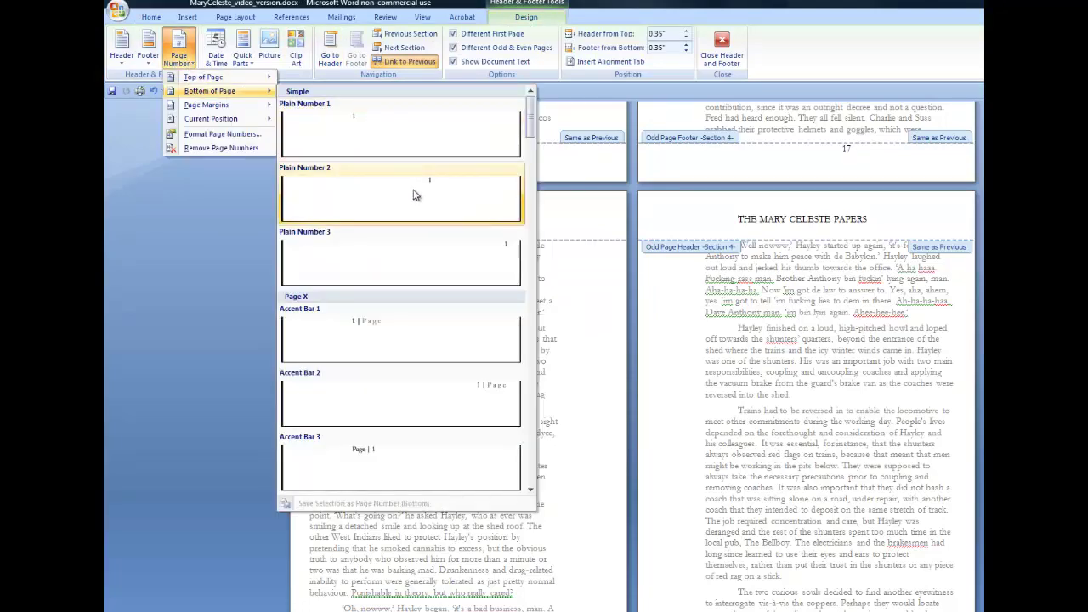
click(405, 190)
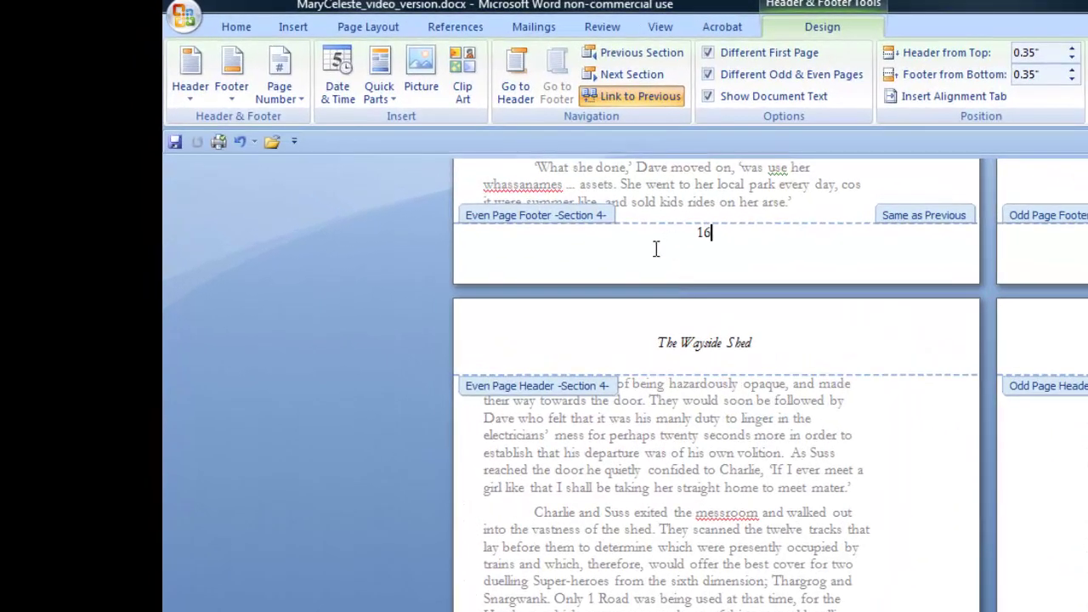
Reopen the page-numbering choices and dismiss them without changing anything
click(287, 98)
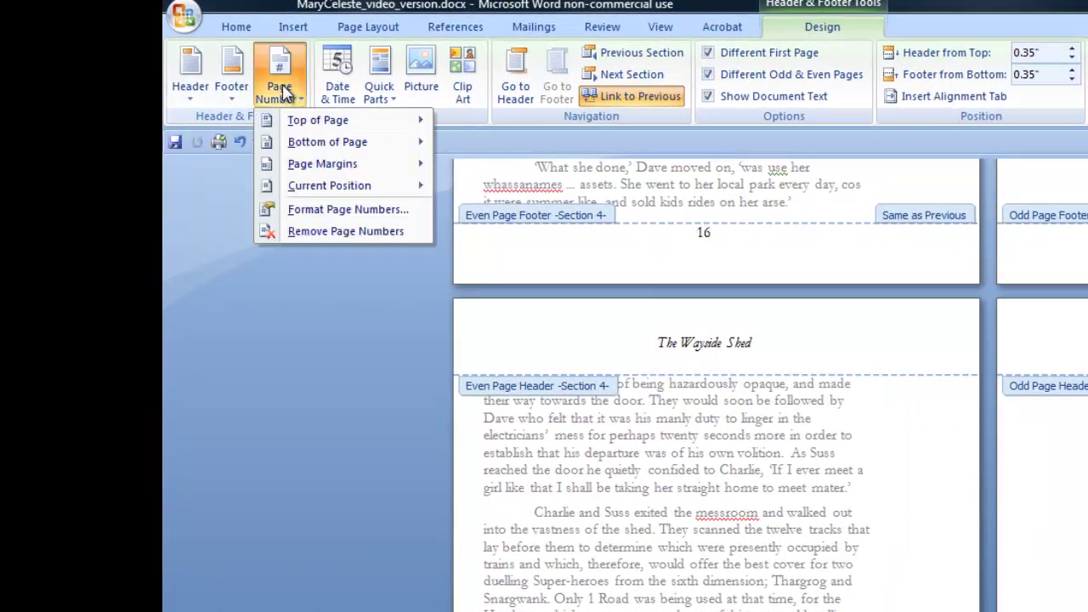
mouse_move(327, 151)
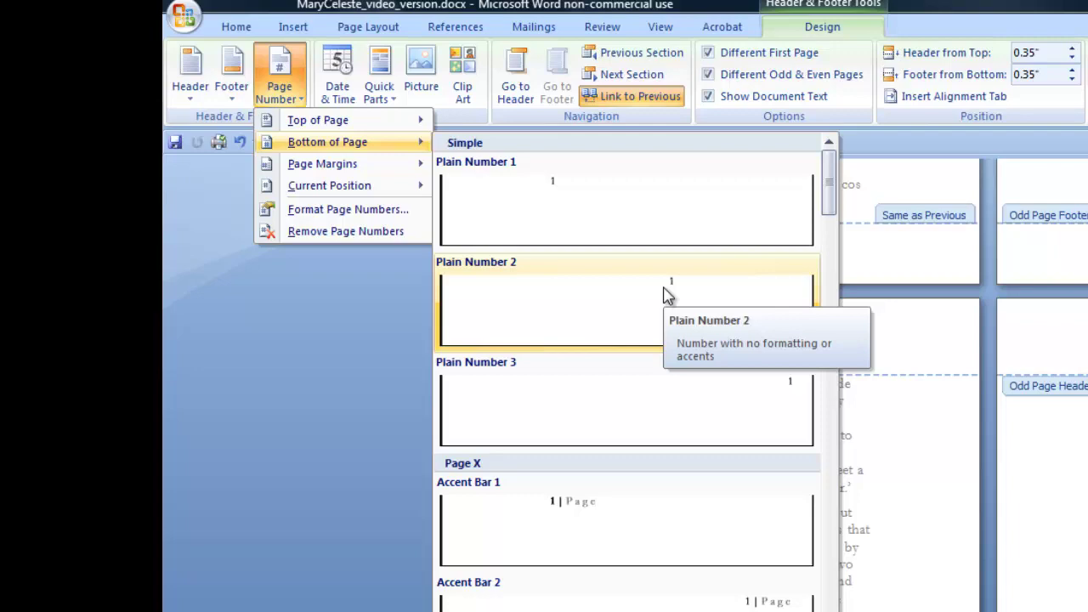
click(936, 303)
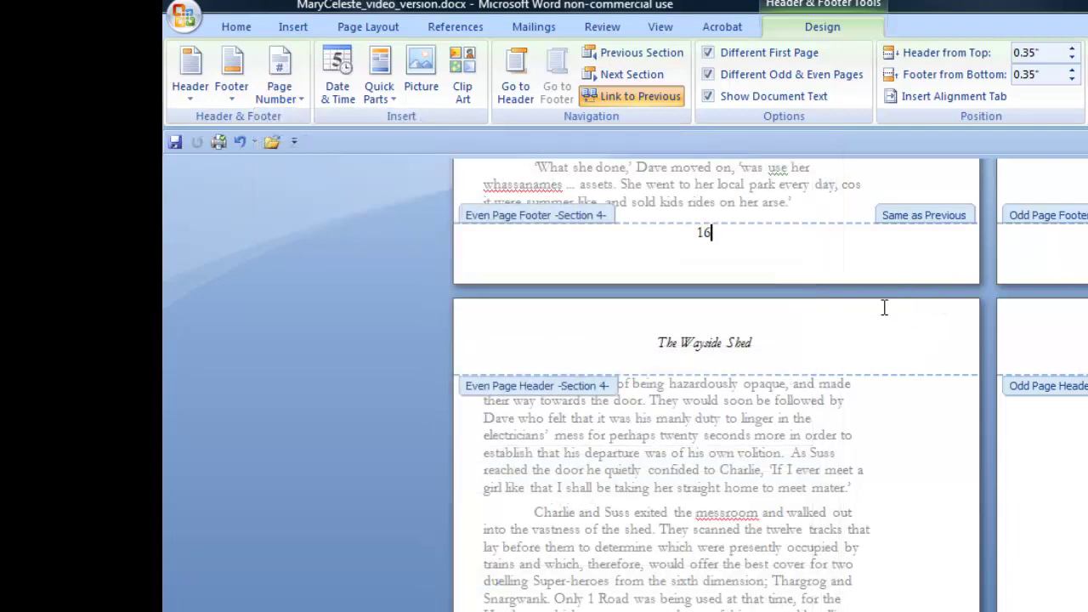
Scroll down to confirm pages 18 and 19 both show centred page numbers
scroll(877, 389, down, 6)
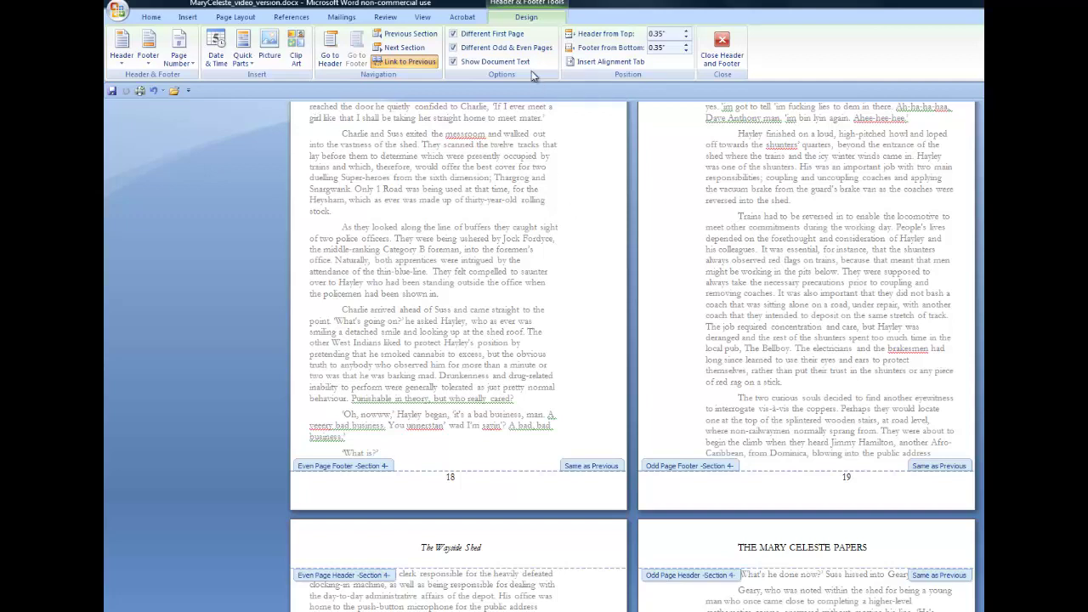
Turn on the Document Map and jump to Chapter 12, The Mary Celeste Papers, on page 182
click(424, 19)
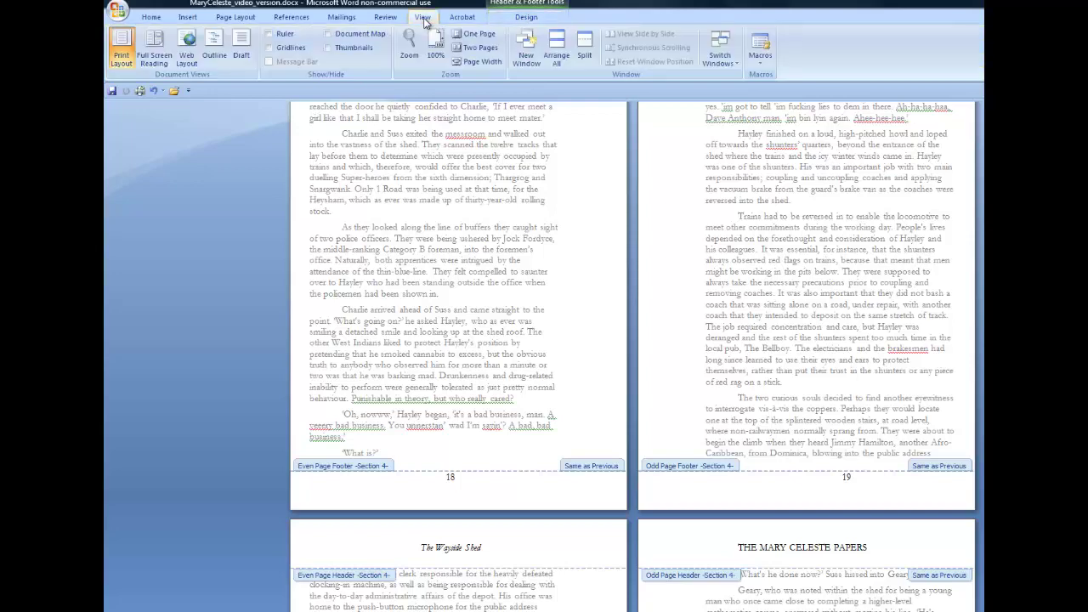
click(328, 35)
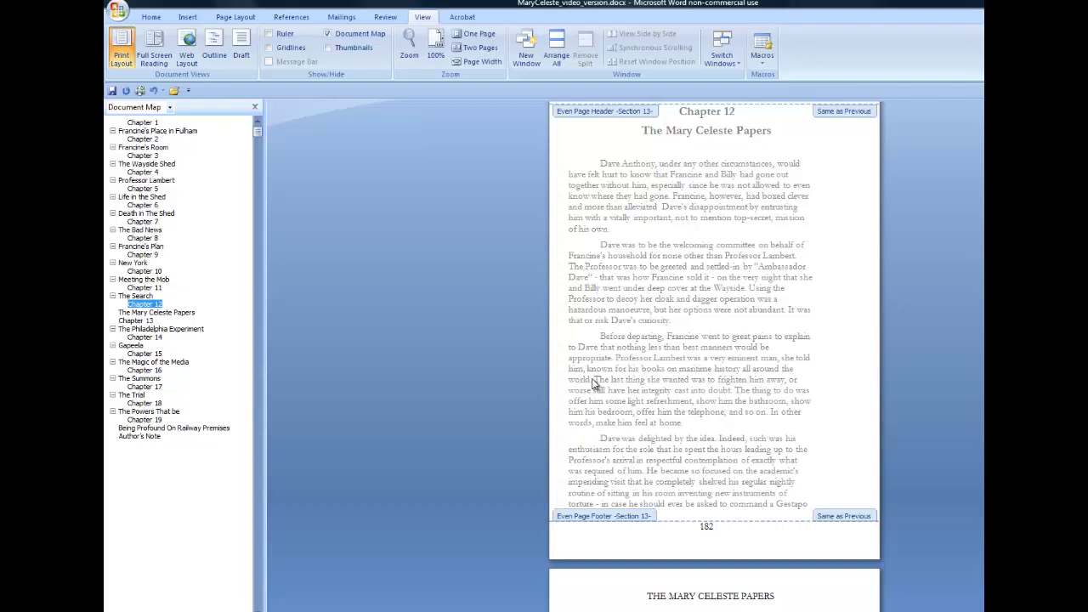
Turn on Show/Hide ¶ and scroll up to the Next Page section break ending page 181
scroll(594, 384, up, 2)
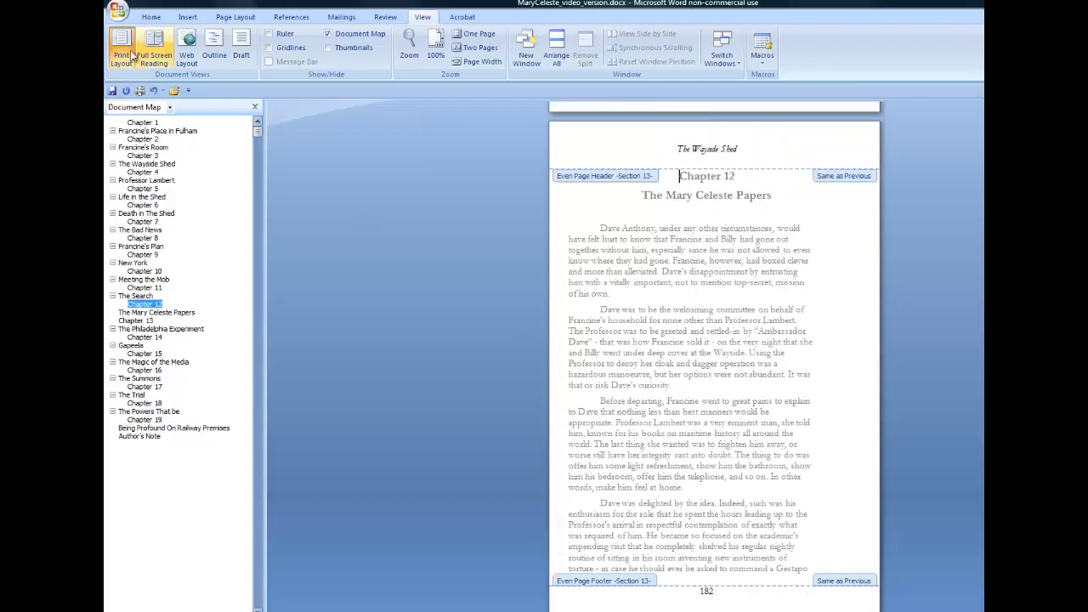
click(151, 17)
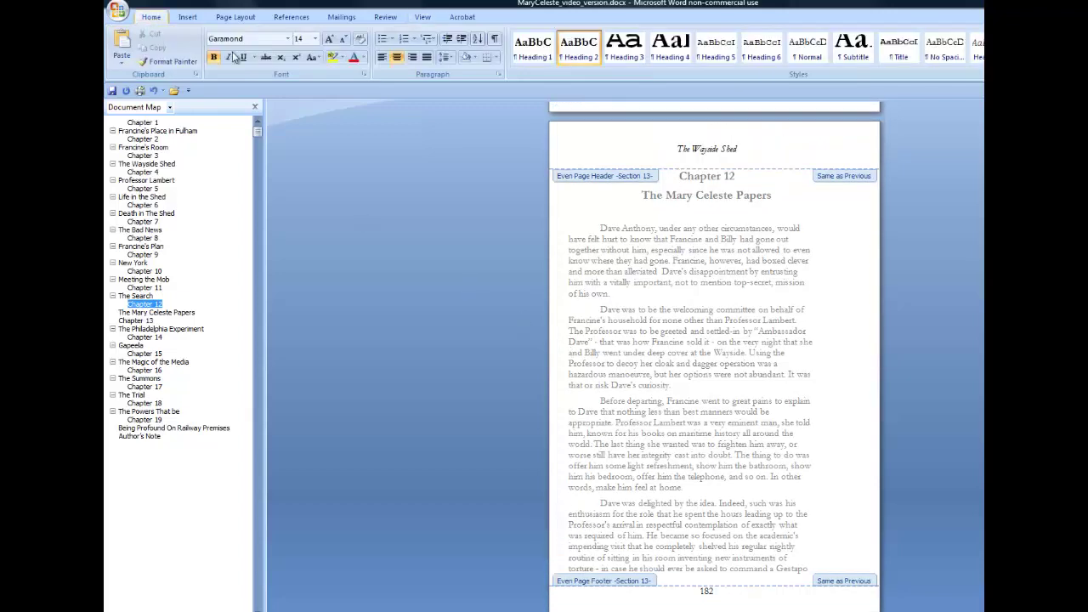
click(497, 42)
scroll(621, 166, up, 5)
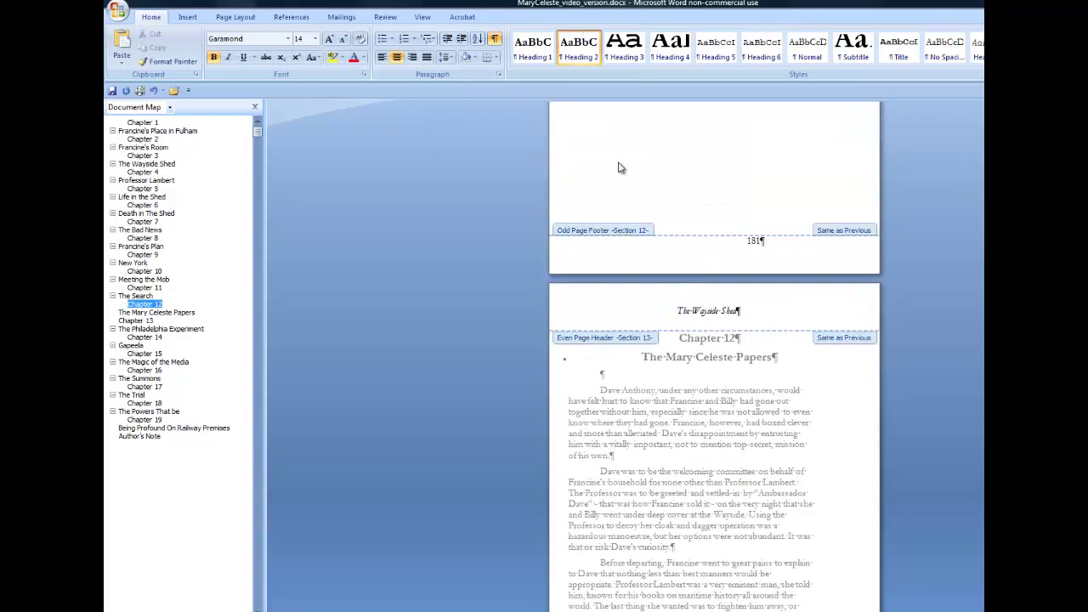
scroll(621, 167, up, 5)
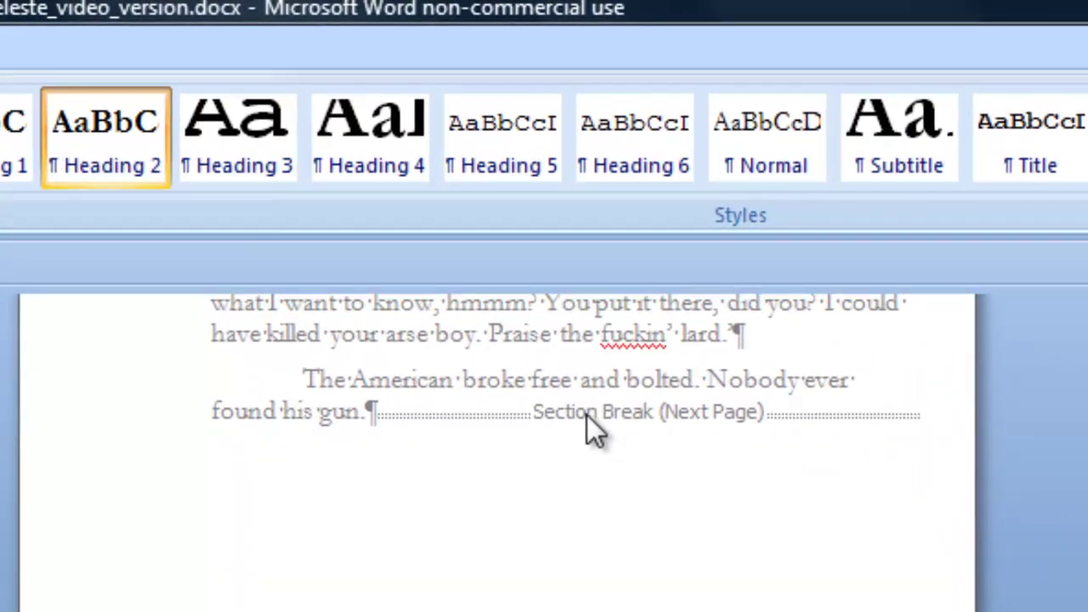
scroll(561, 506, up, 3)
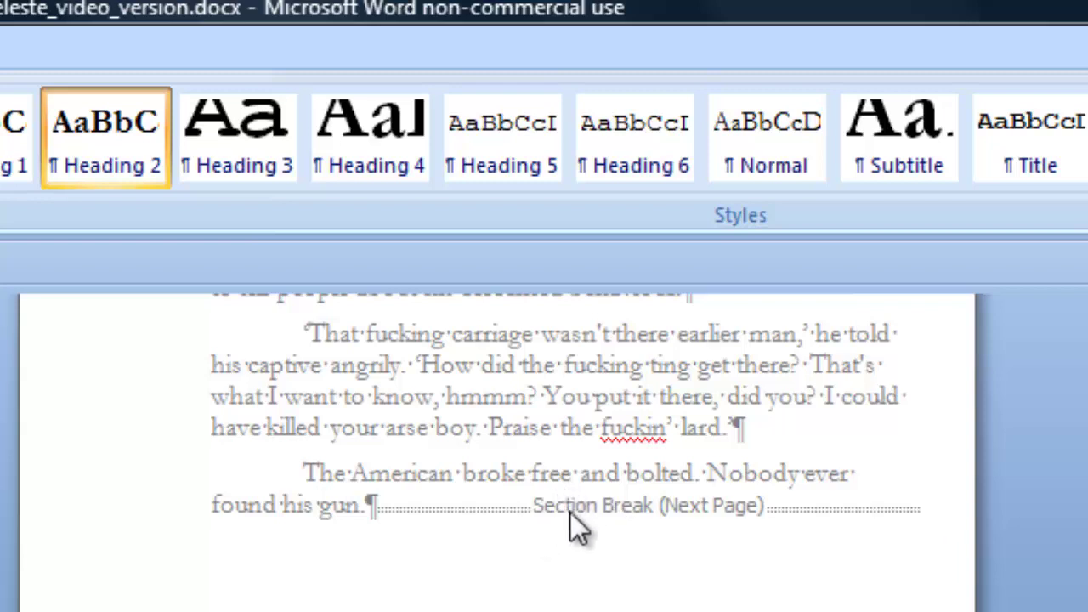
scroll(544, 588, down, 2)
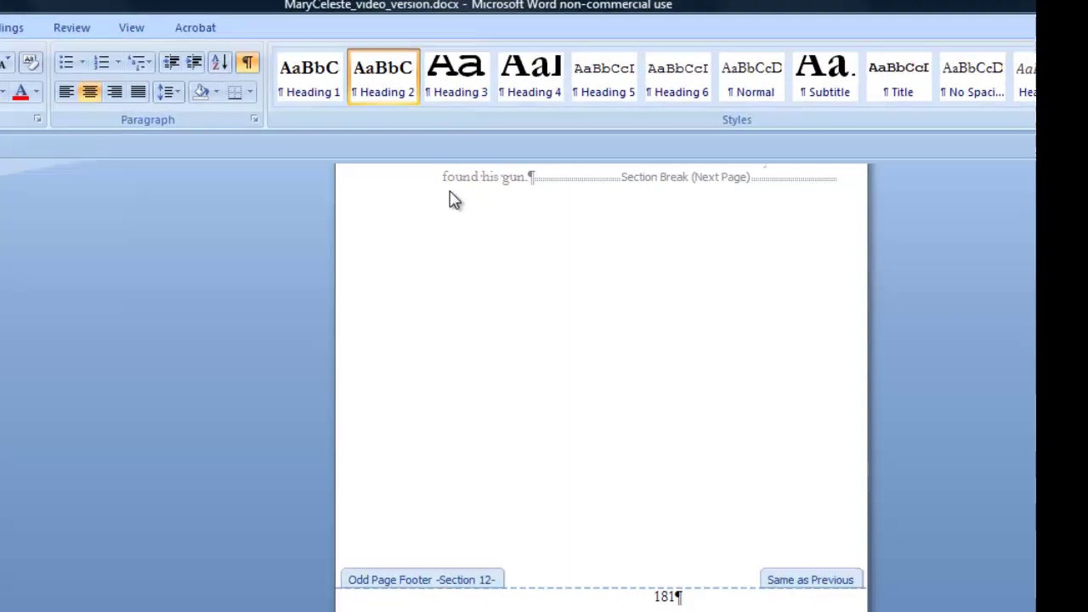
Insert a page break after 'found his gun.' on page 181, pushing Chapter 12 to page 183
triple_click(448, 311)
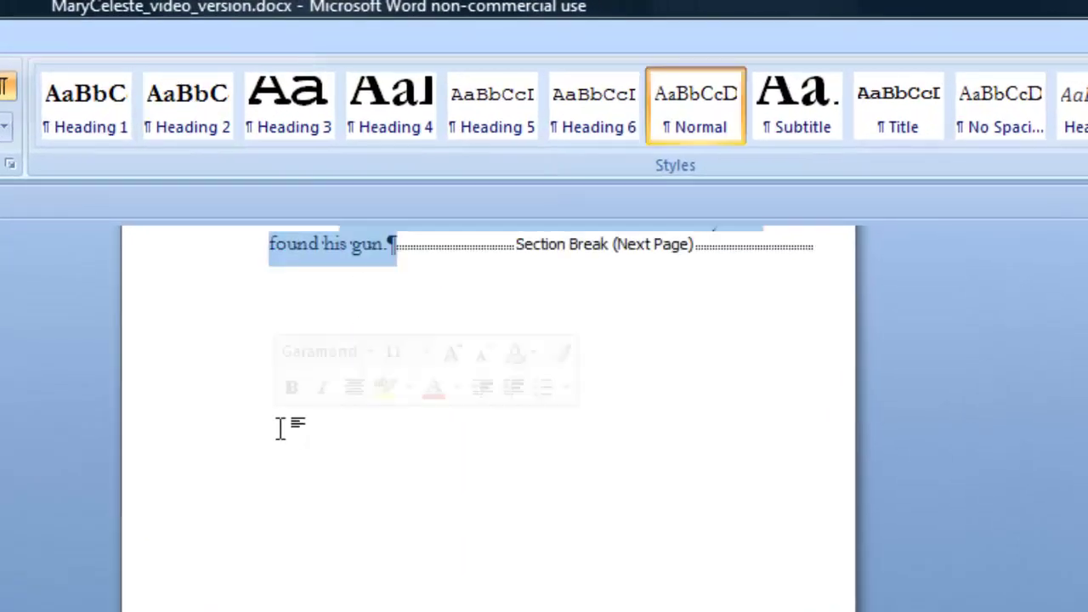
click(405, 440)
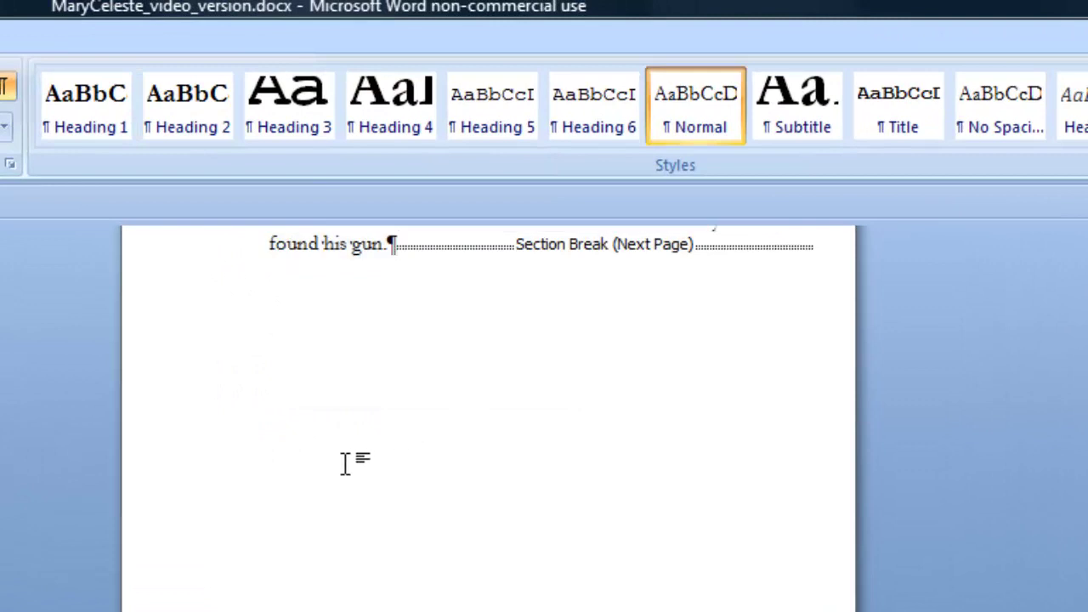
scroll(345, 463, up, 2)
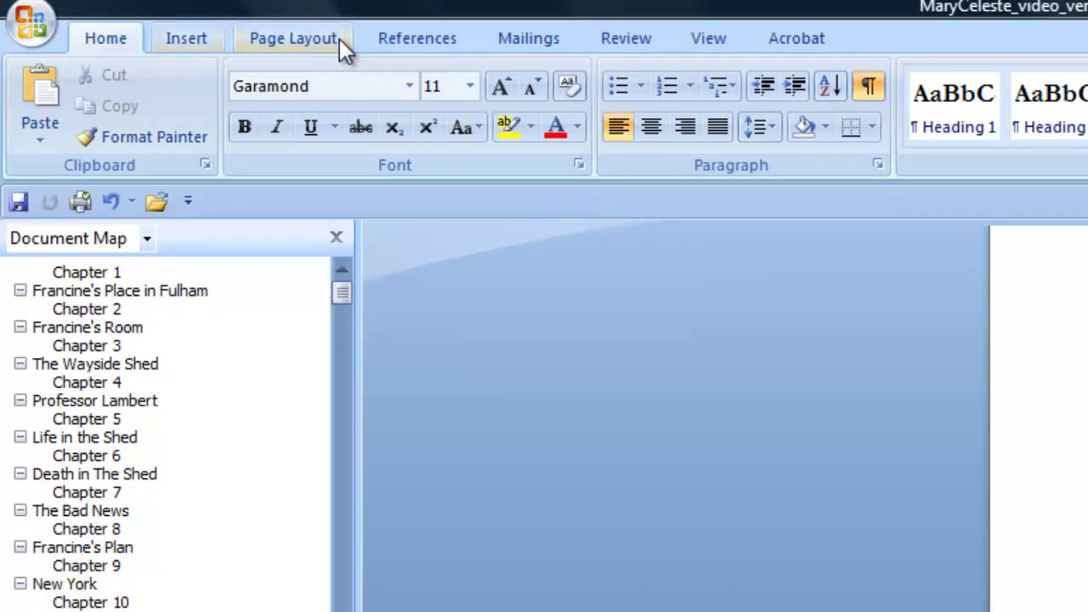
click(191, 39)
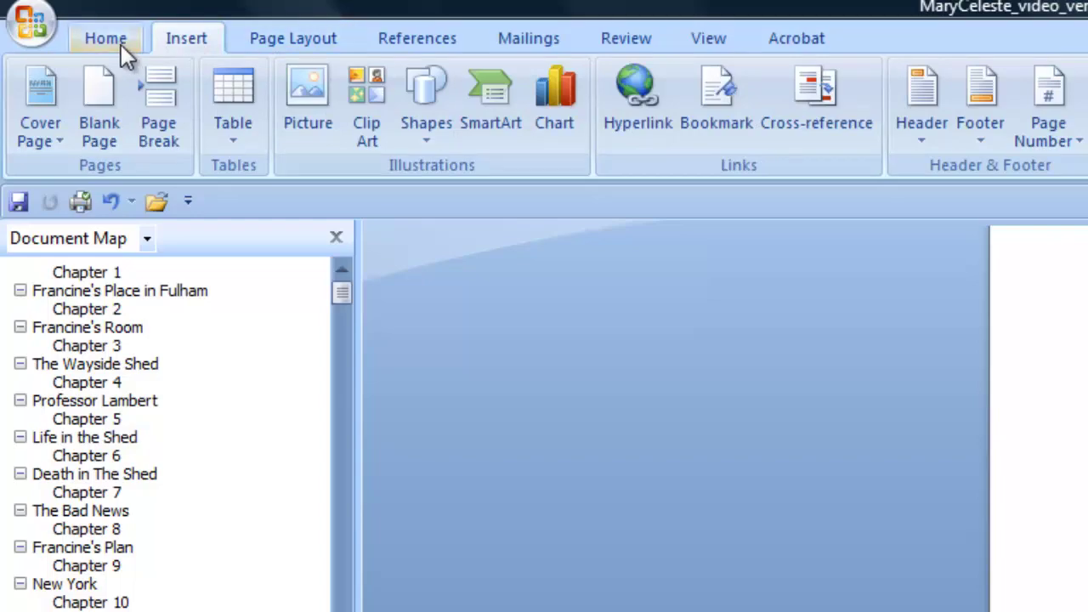
click(162, 98)
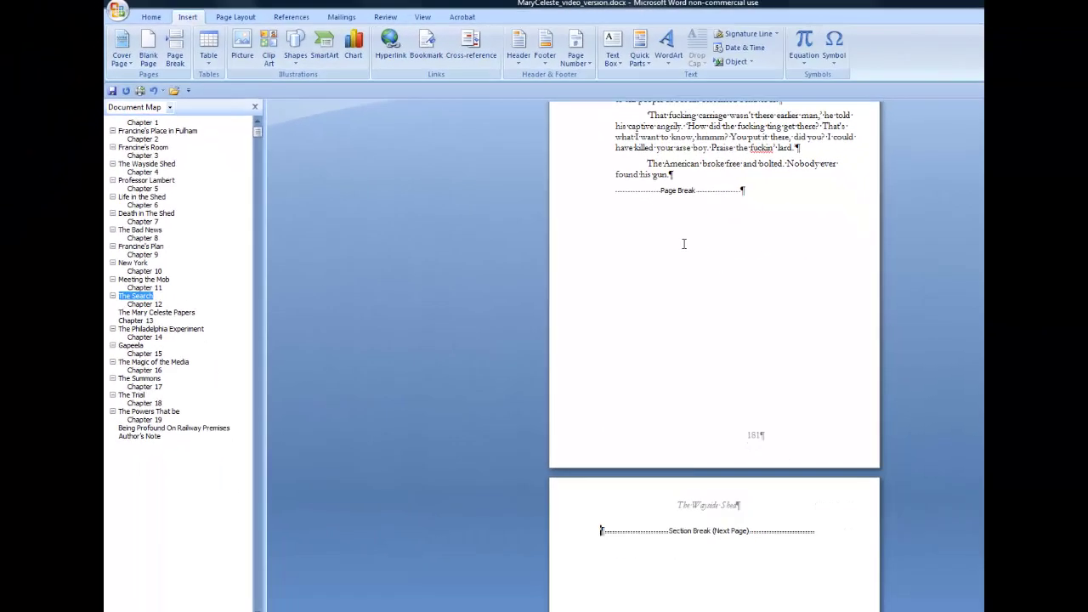
scroll(683, 244, down, 6)
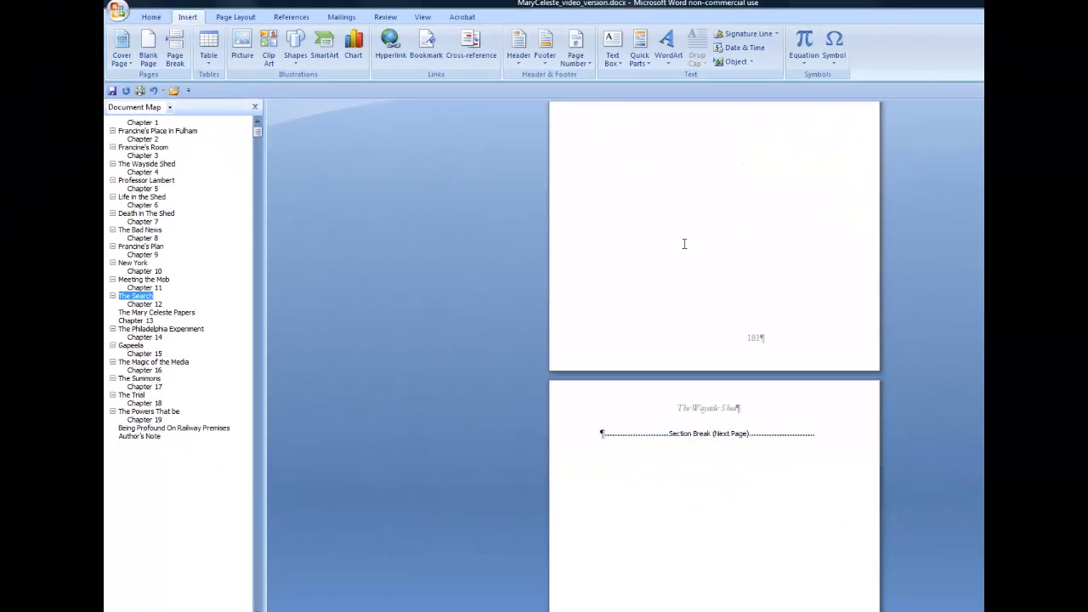
scroll(678, 262, down, 12)
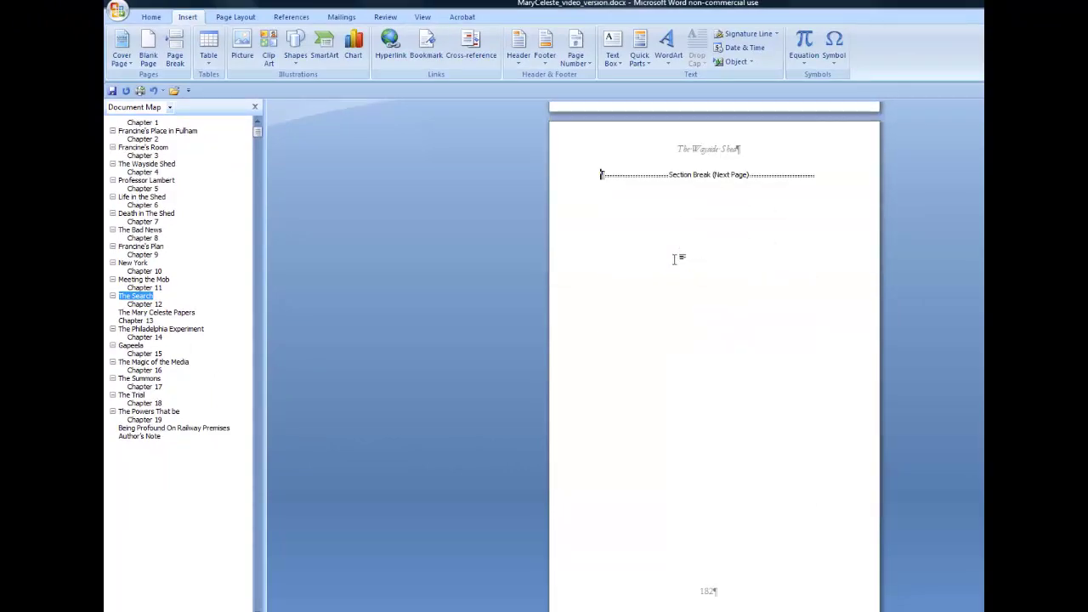
scroll(674, 258, down, 6)
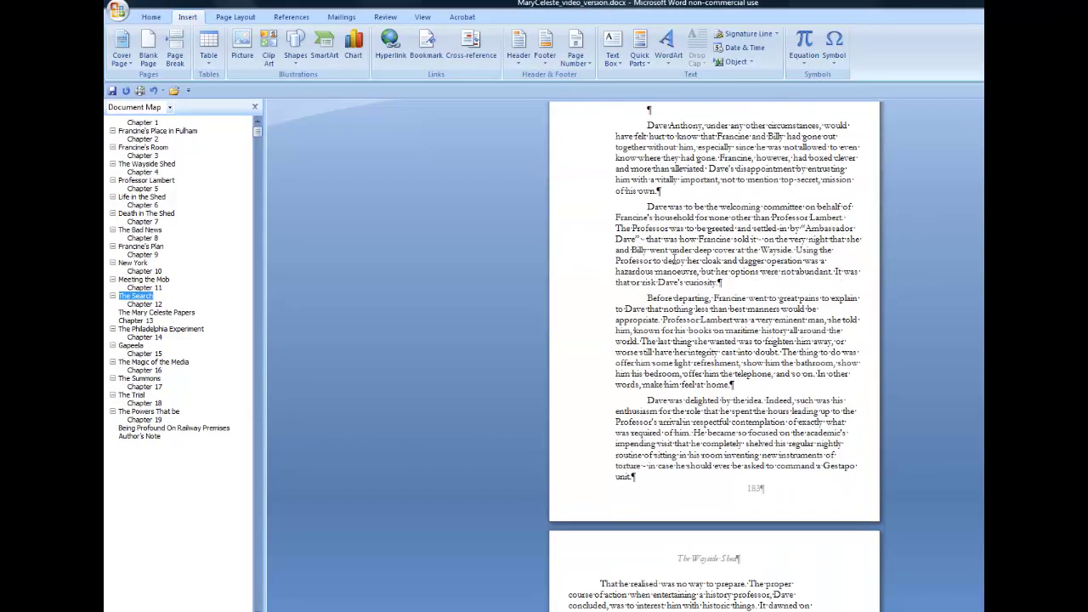
scroll(674, 259, up, 4)
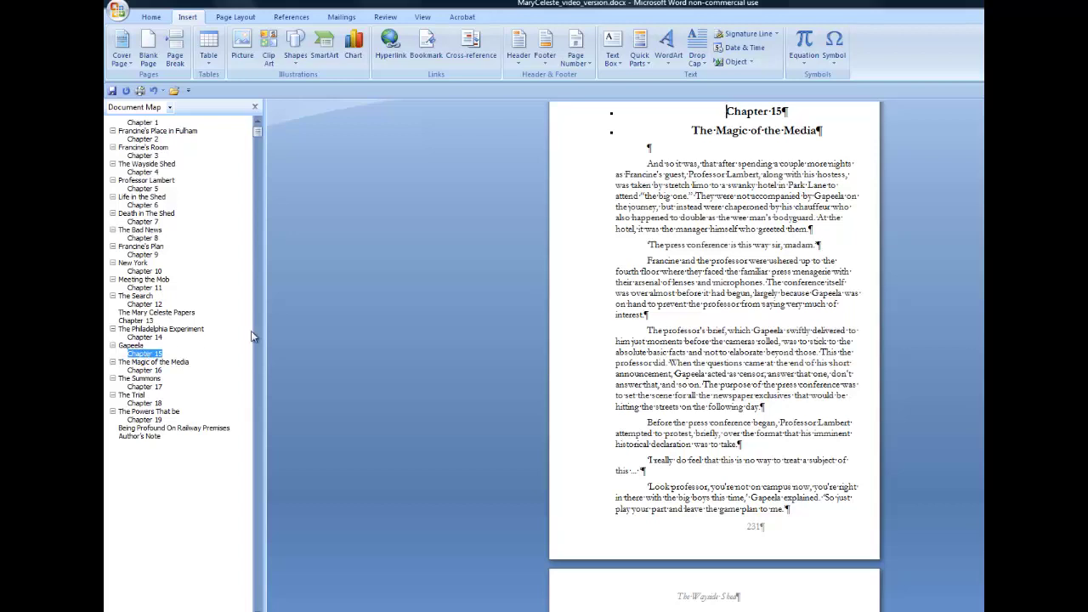
Scroll around Chapter 15's opening to confirm it starts on odd page 231 after page 230
scroll(484, 344, up, 10)
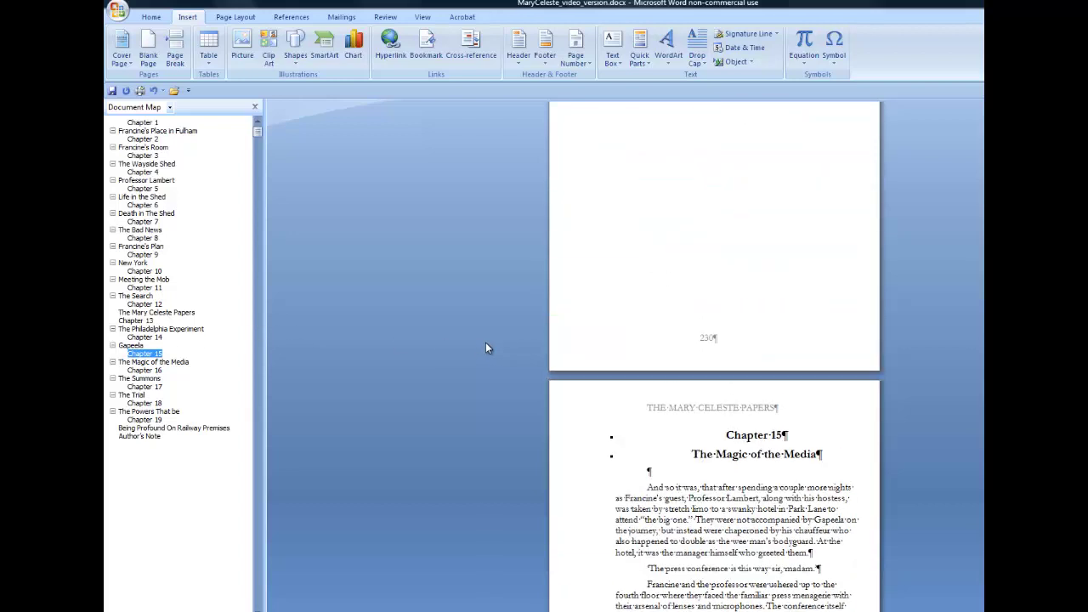
scroll(484, 341, down, 4)
scroll(484, 341, down, 5)
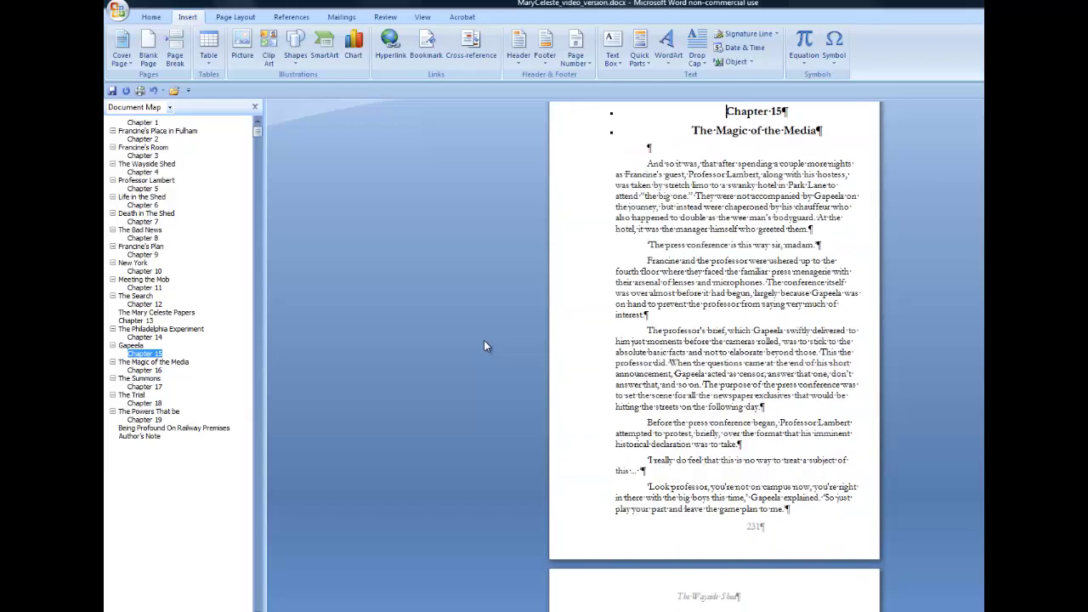
scroll(485, 339, up, 1)
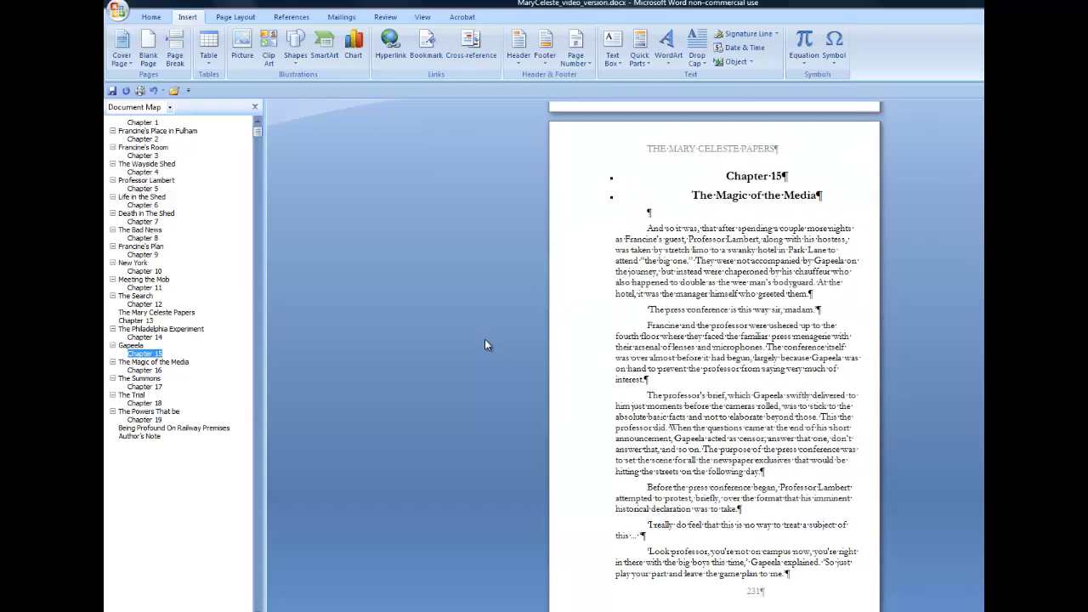
scroll(484, 339, up, 3)
scroll(510, 322, down, 5)
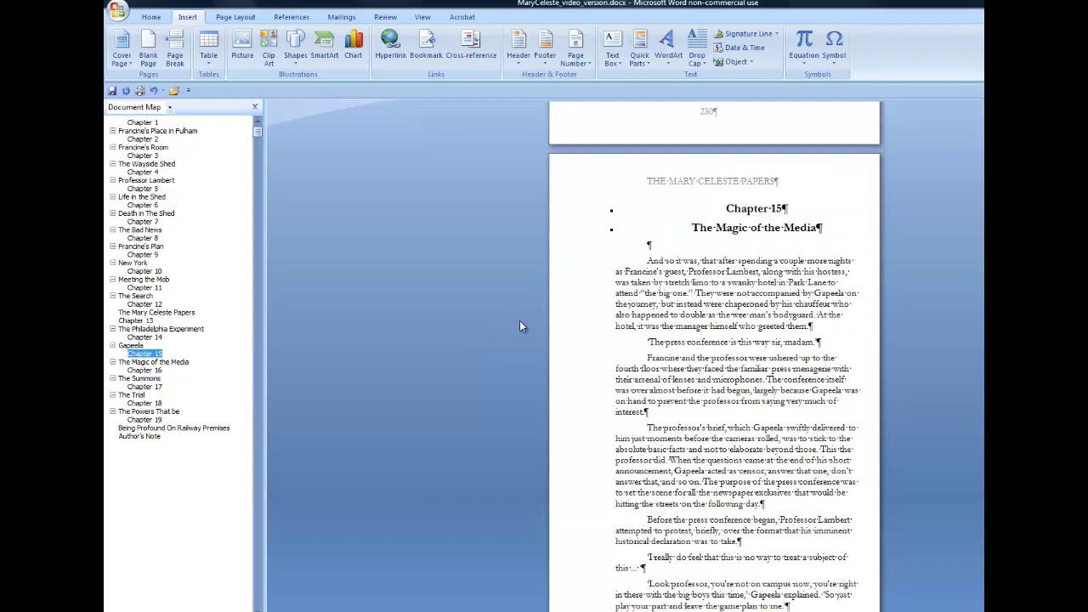